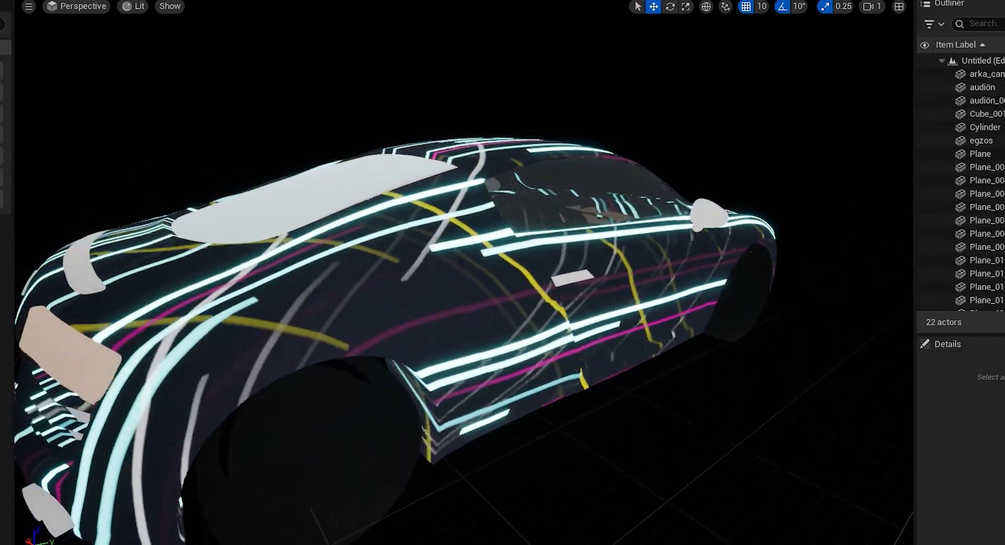
Examine the neon-striped car model in the viewport from several angles and distances.
scroll(464, 272, down, 5)
scroll(629, 435, down, 1)
alt+drag(628, 435, 319, 445)
alt+drag(676, 402, 670, 402)
alt+right_drag(669, 403, 664, 359)
alt+drag(664, 359, 708, 385)
alt+right_drag(708, 385, 708, 366)
alt+middle_drag(706, 387, 684, 355)
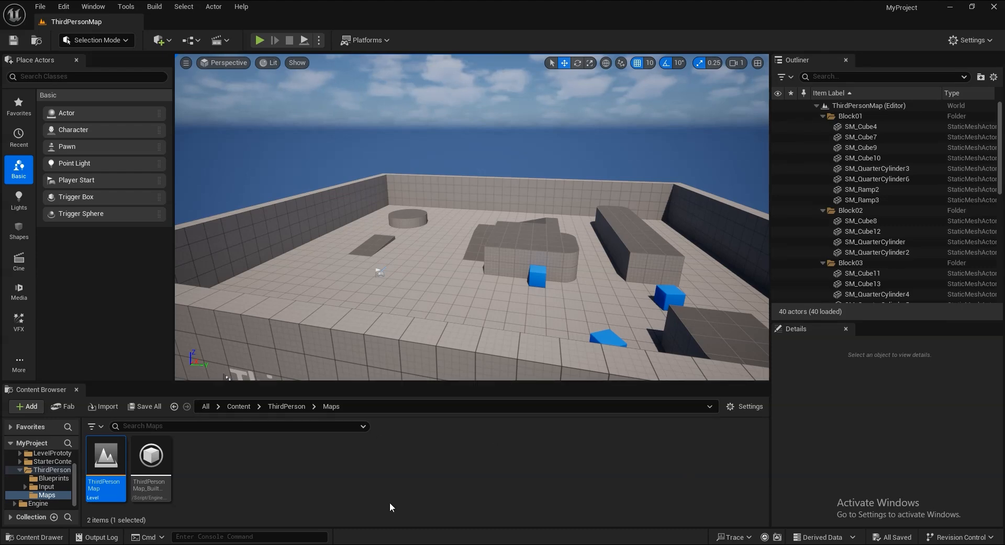
Switch to the browser to view the free Audi R8 3D model page on Free3D.
key(alt+Tab)
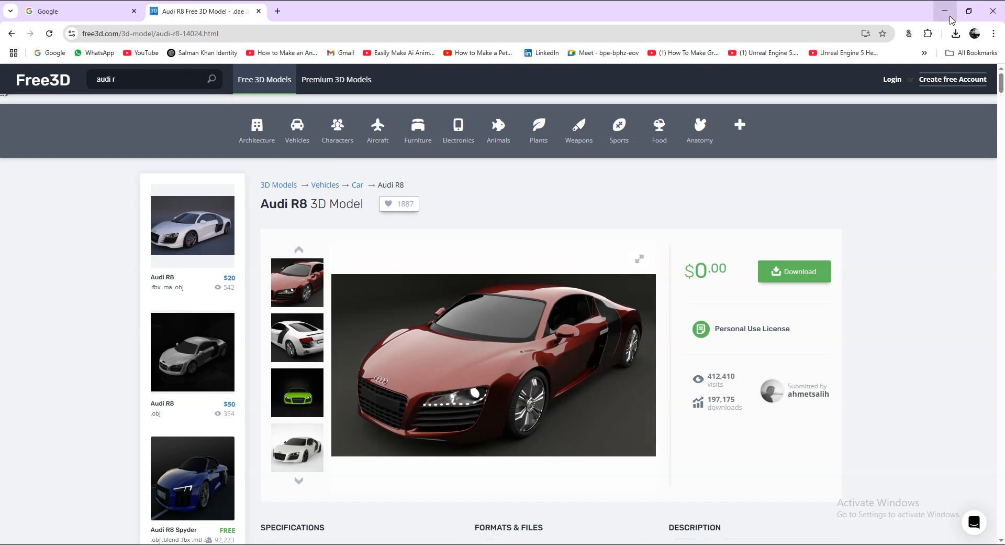
click(946, 11)
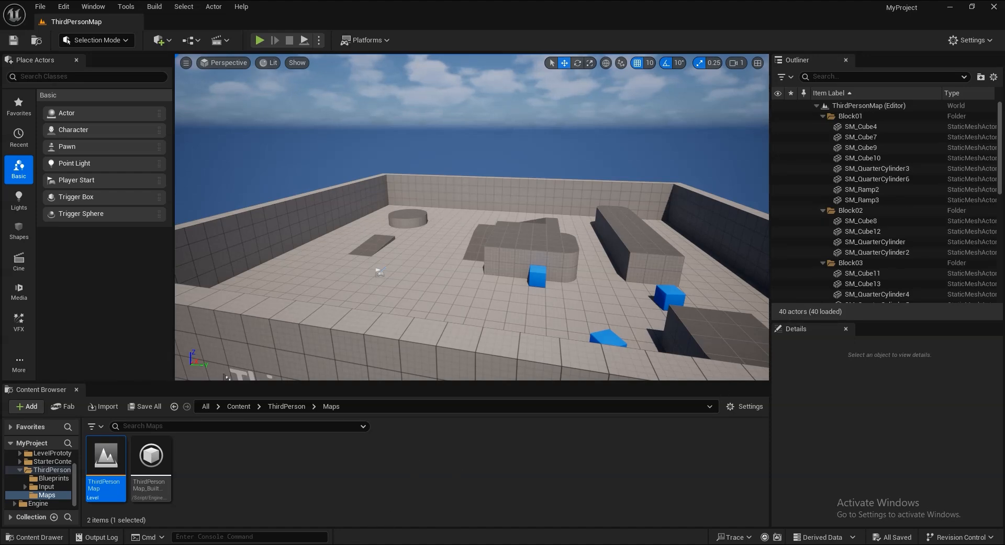
Switch to Maya, select the car body mesh and open the UV Editor to show its UVs.
click(352, 544)
alt+drag(518, 355, 375, 394)
click(445, 252)
alt+drag(466, 239, 612, 394)
click(532, 289)
click(417, 20)
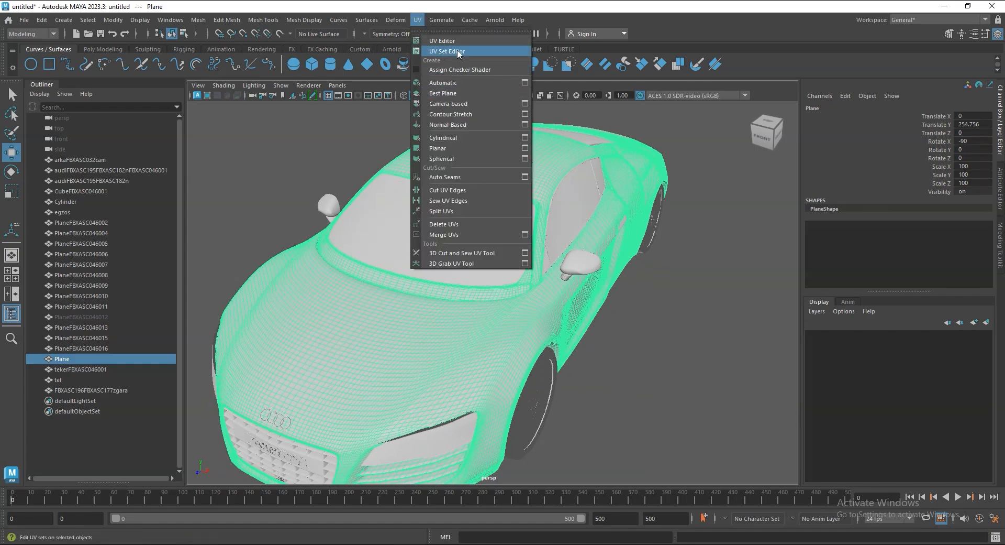
click(444, 41)
scroll(473, 388, down, 2)
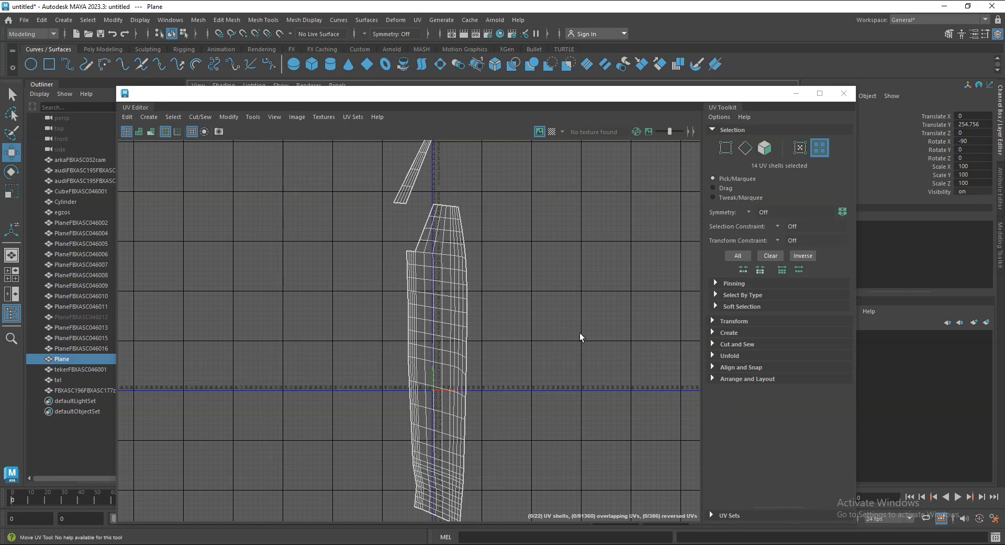
Move the UV Editor aside and check the existing UVs of several car parts, including the side window.
drag(382, 95, 757, 377)
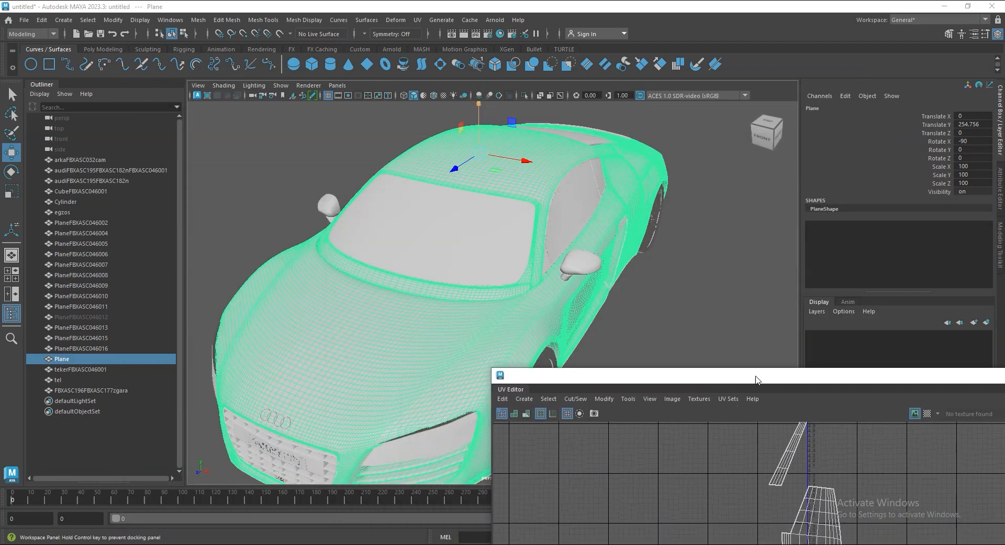
alt+drag(403, 365, 444, 370)
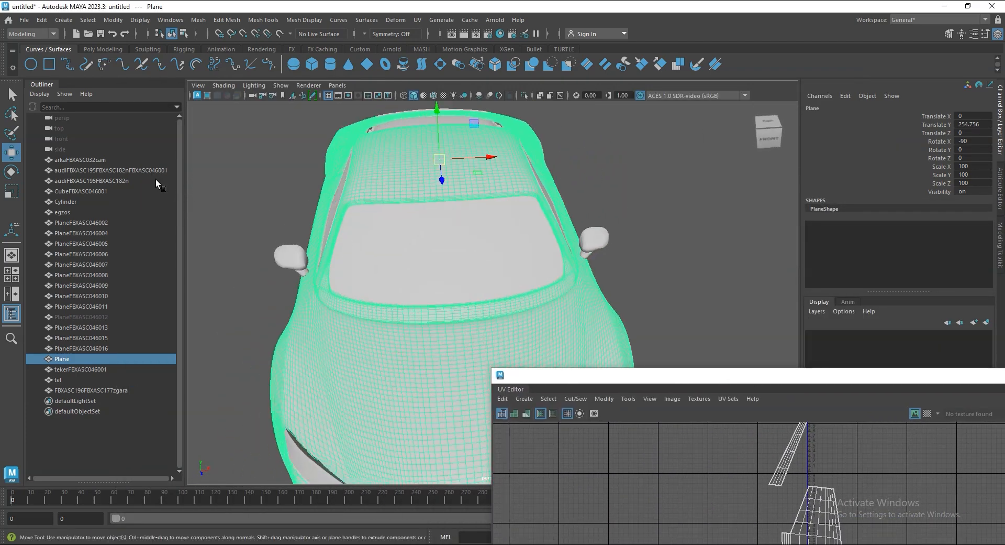
click(80, 161)
click(79, 170)
click(74, 191)
click(68, 254)
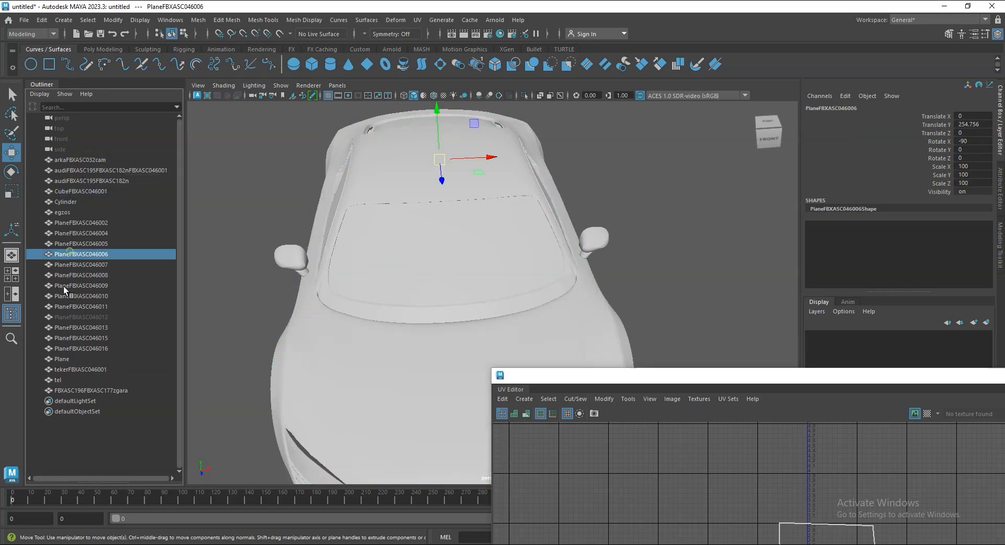
click(63, 286)
alt+drag(424, 301, 511, 277)
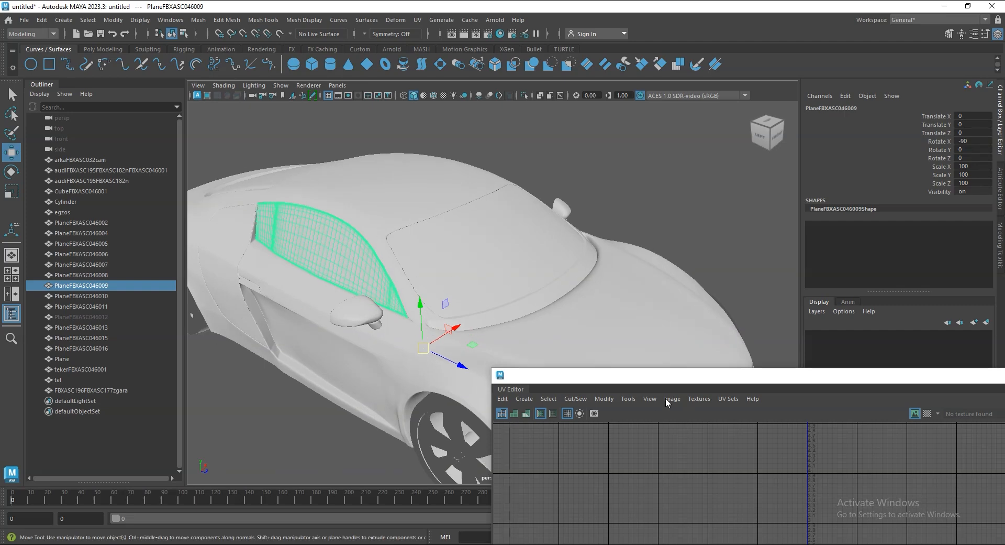
Select the car body again, bring the UV Editor back and apply a planar UV projection to the body.
click(486, 217)
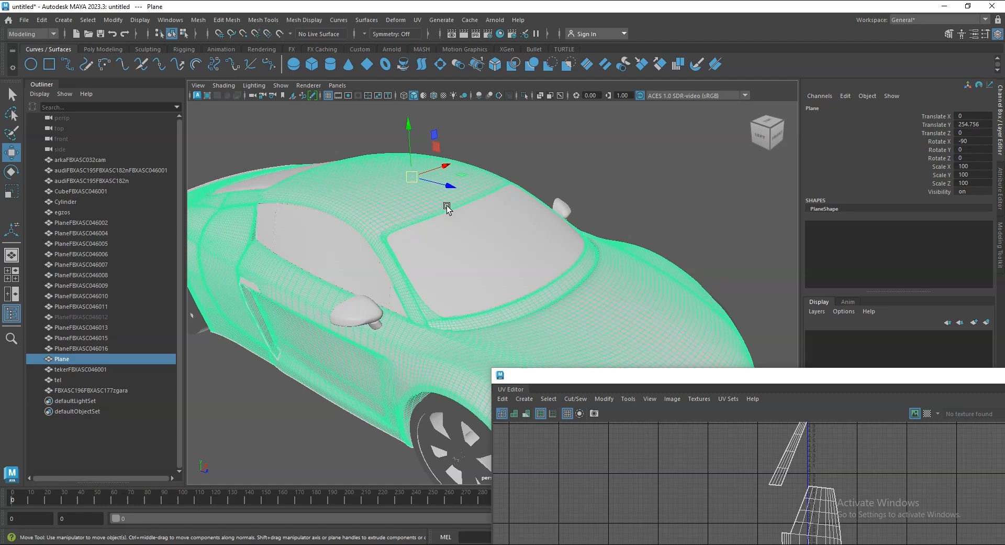
drag(627, 377, 362, 98)
scroll(518, 296, down, 2)
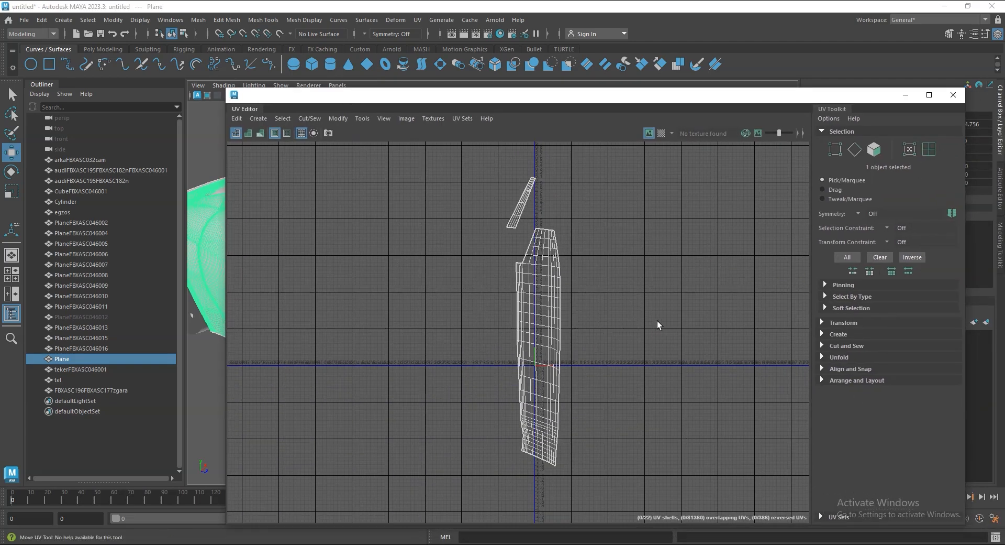
alt+middle_drag(659, 324, 608, 329)
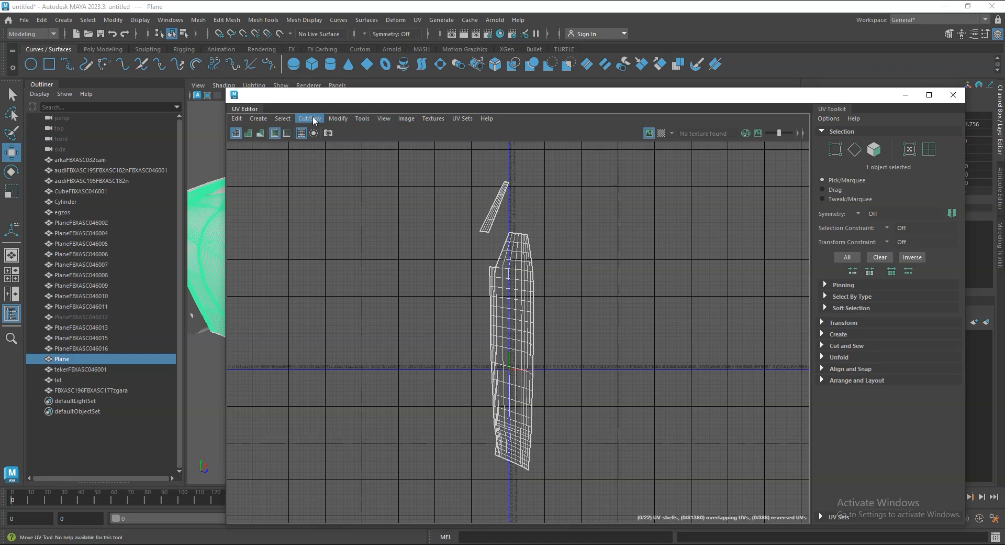
drag(322, 98, 322, 136)
click(260, 157)
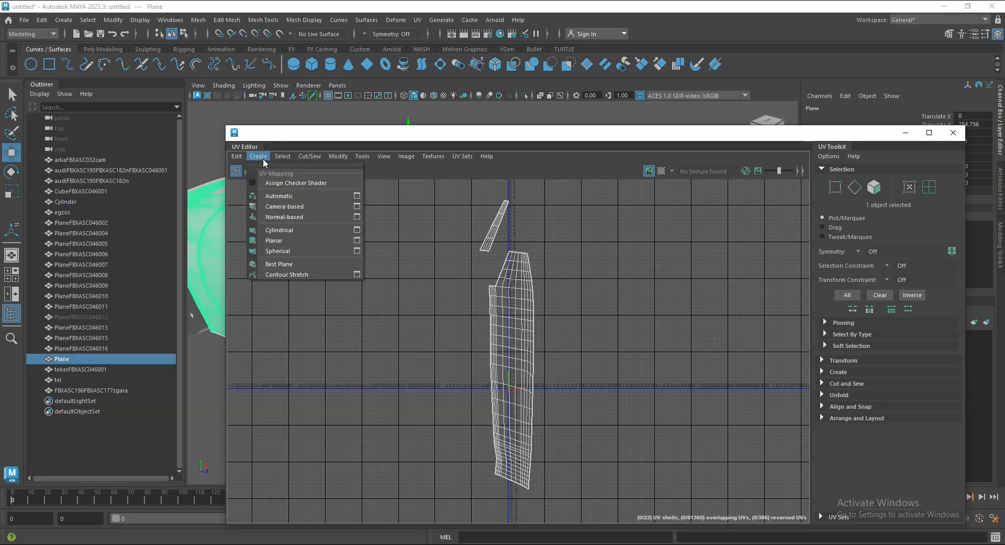
click(364, 240)
click(265, 155)
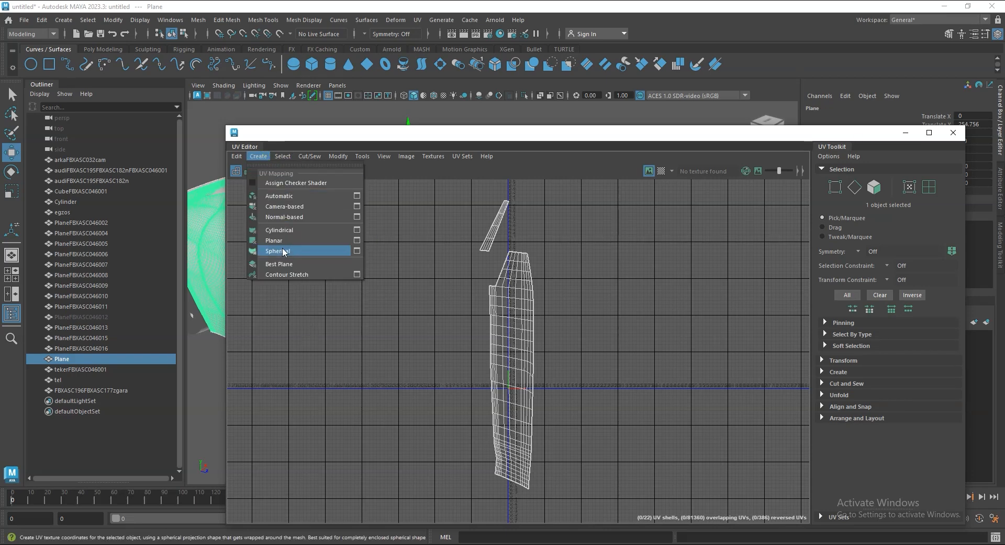
click(361, 244)
drag(679, 187, 458, 192)
click(469, 367)
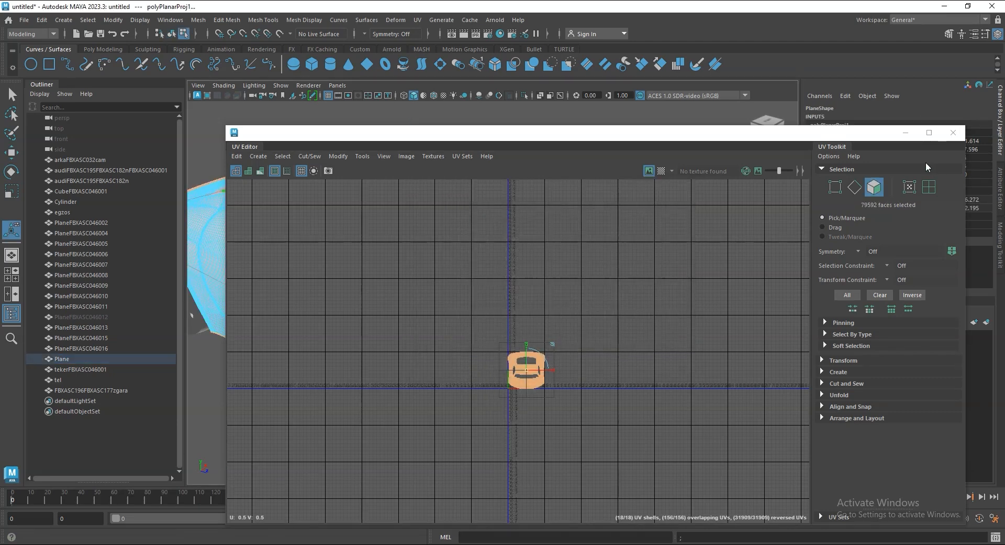
Unfold the projected car body UVs using the Unfold3D method.
key(f)
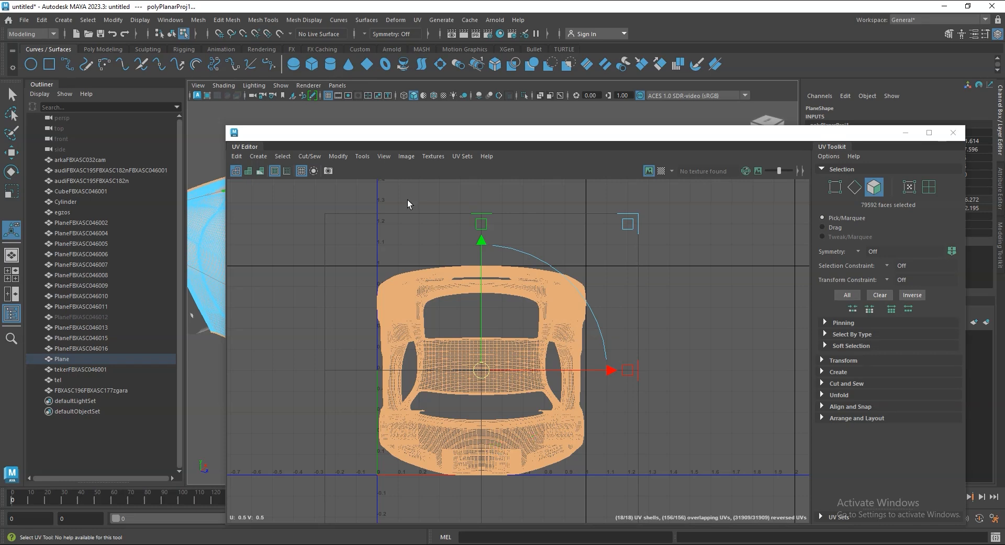
click(343, 157)
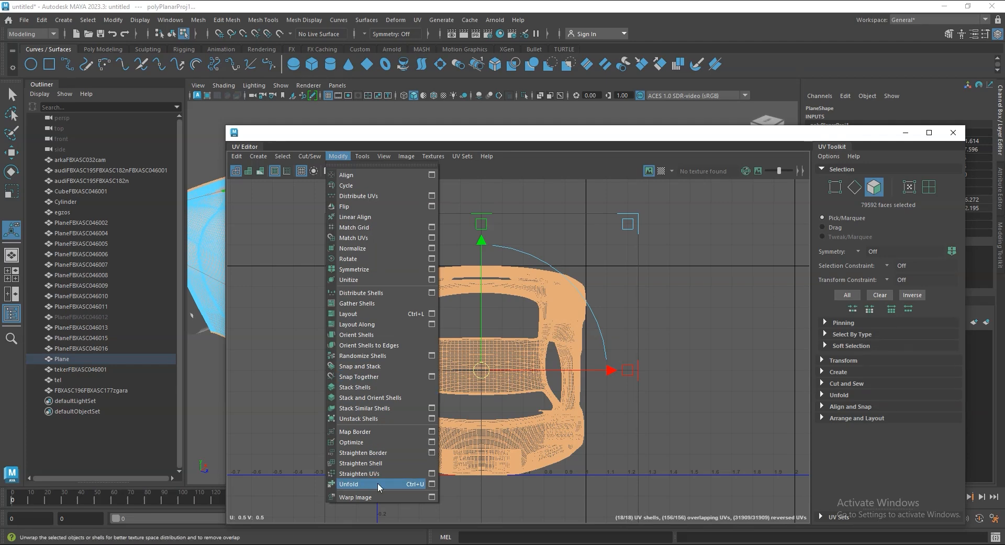
click(432, 483)
click(467, 369)
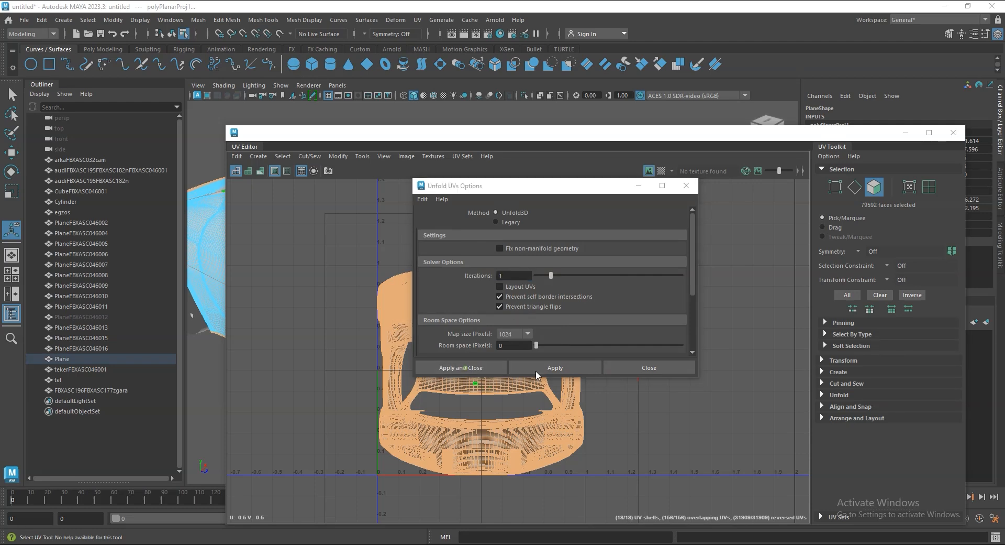
click(474, 304)
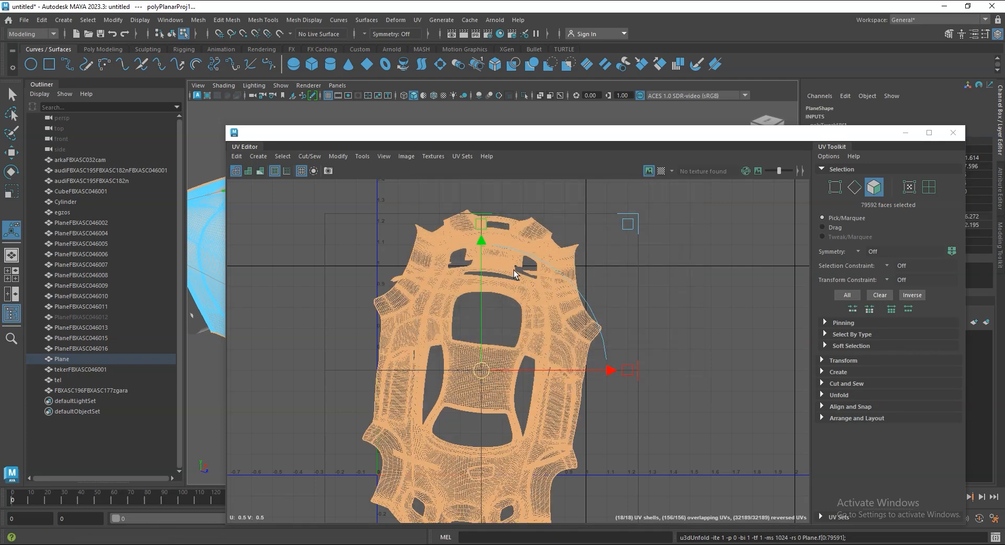
Scale down the unfolded body UVs and lay out all shells inside the 0–1 UV tile.
key(r)
drag(482, 382, 459, 377)
key(e)
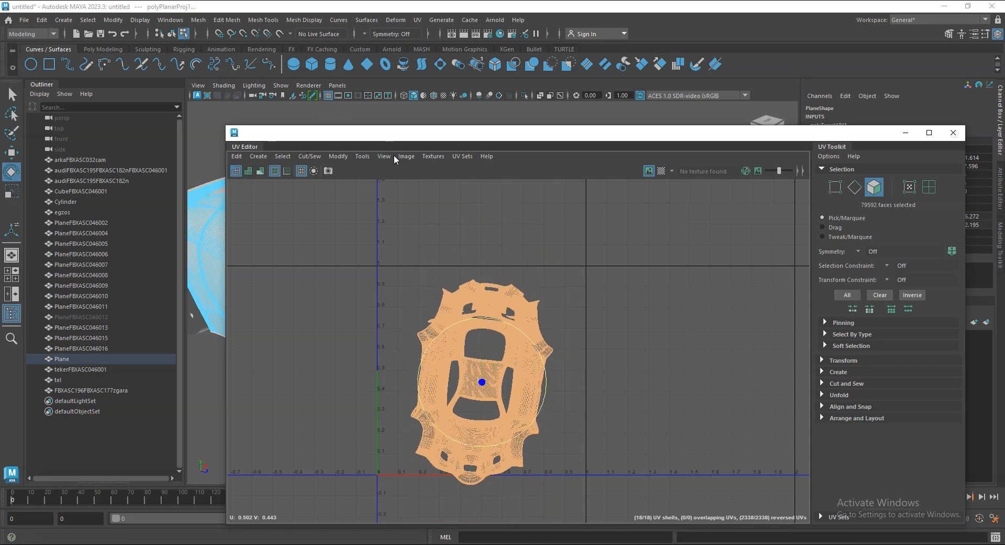
click(363, 156)
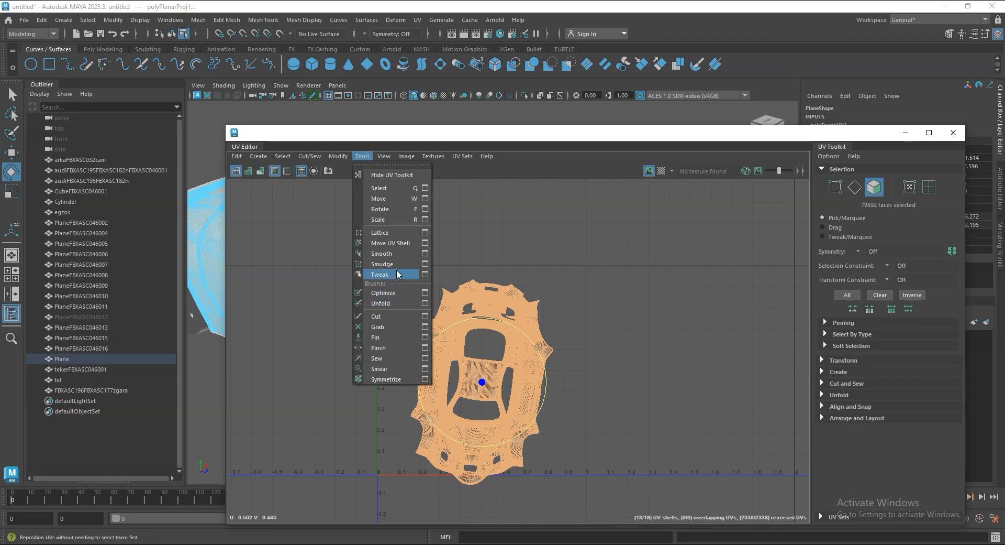
mouse_move(338, 156)
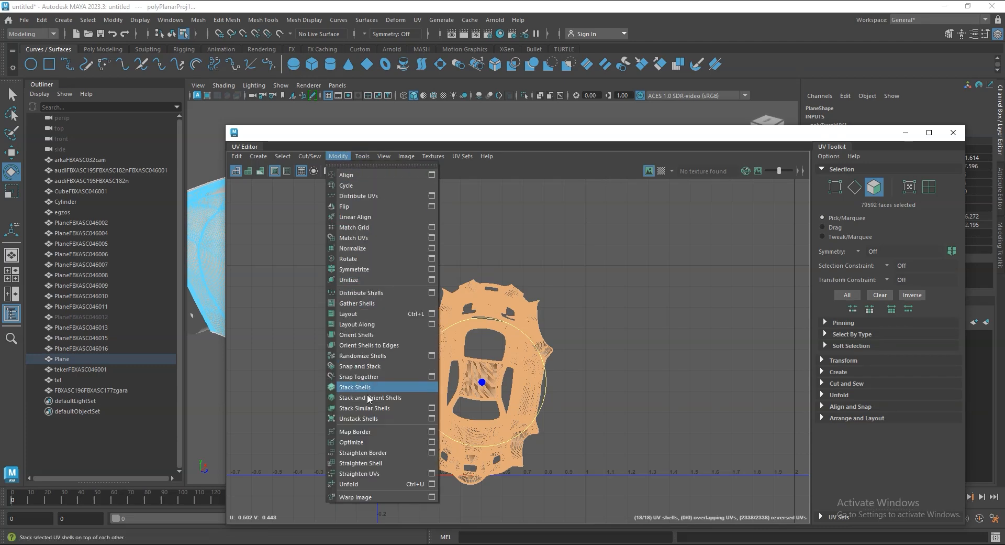
click(353, 313)
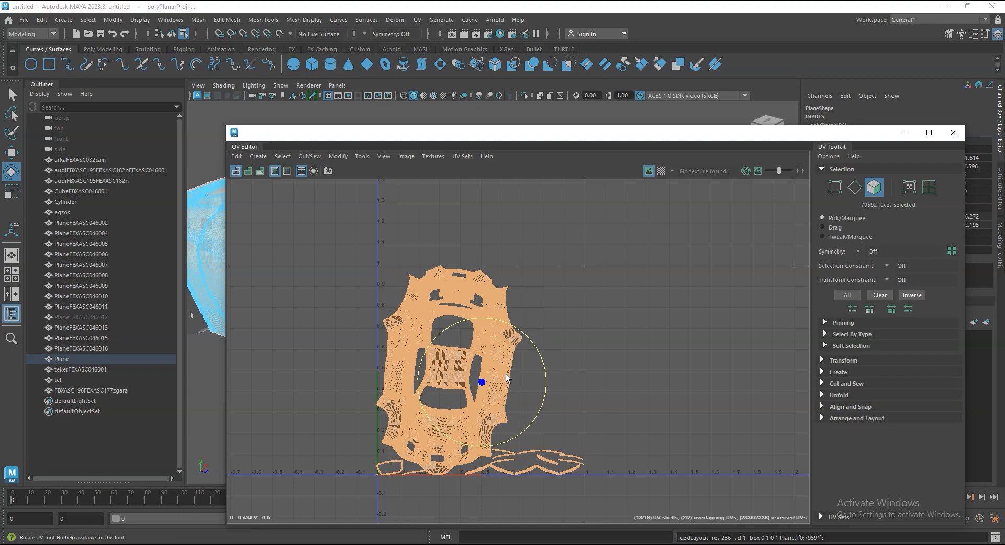
scroll(530, 471, up, 3)
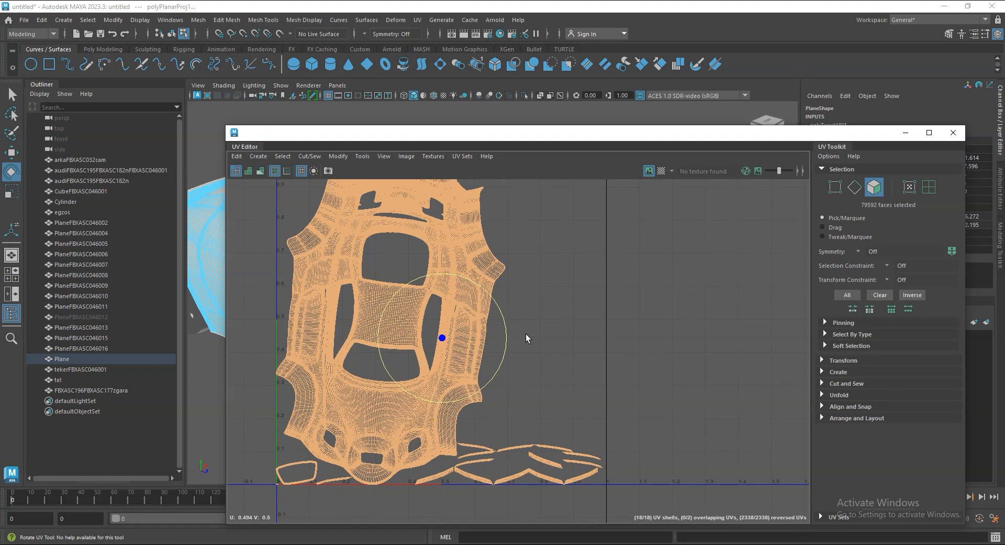
alt+middle_drag(559, 349, 591, 392)
drag(512, 327, 506, 330)
key(ctrl+z)
key(ctrl+z)
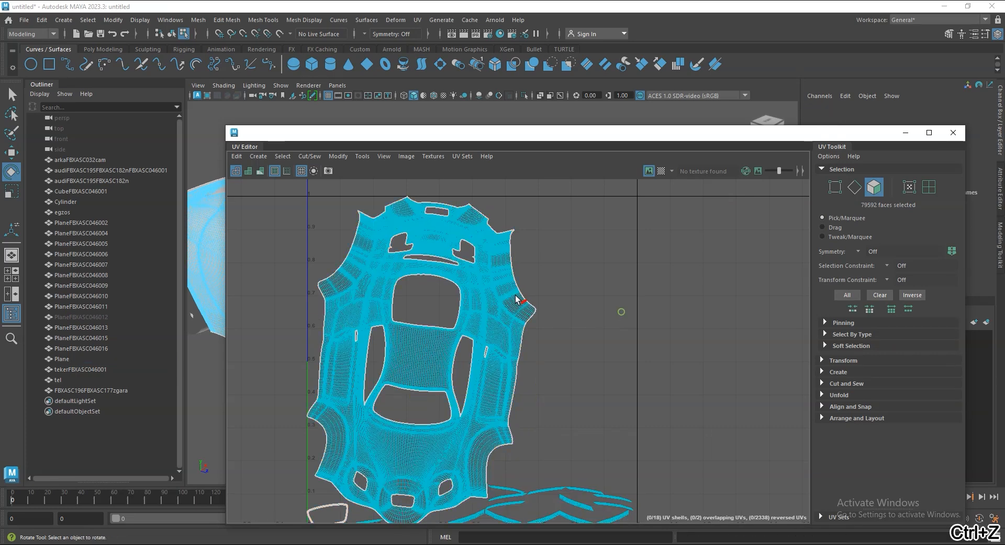
Select the large car body UV shell, rotate it upright and scale it down slightly within the UV tile.
mouse_move(479, 279)
right_down()
mouse_move(523, 276)
mouse_move(483, 291)
right_up()
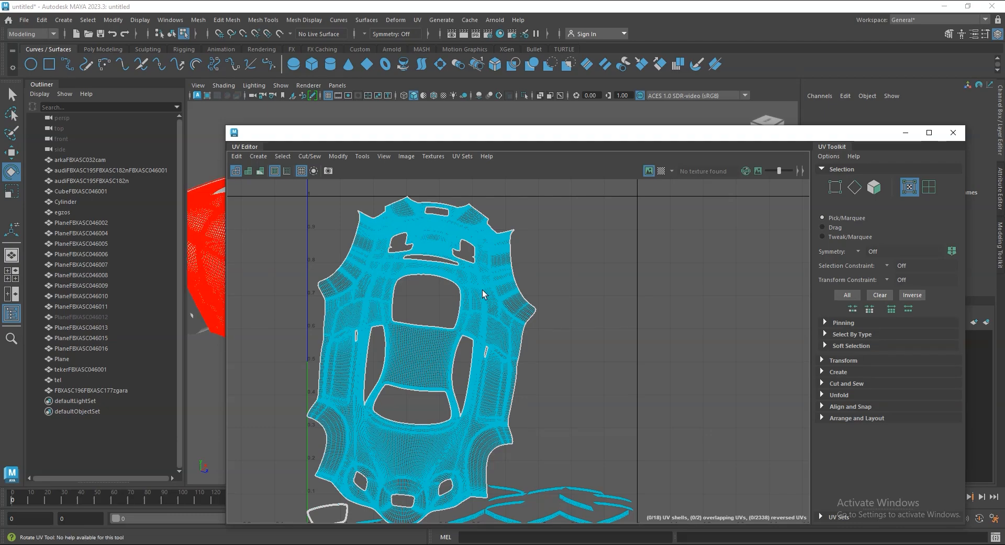
click(540, 310)
drag(470, 318, 464, 314)
key(r)
drag(420, 365, 417, 363)
key(w)
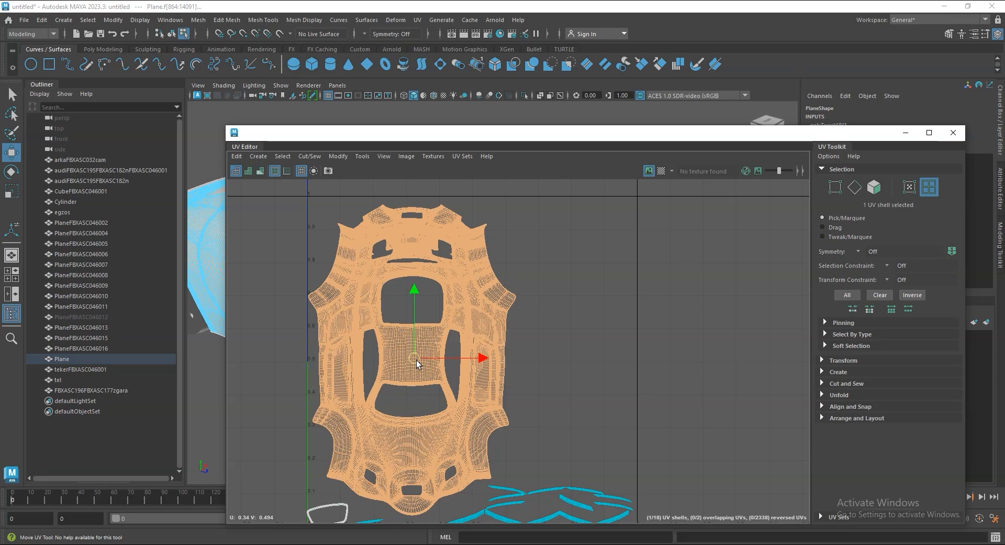
click(615, 357)
Leave the UV Editor after checking the shell layout and reselect the car body in the viewport.
alt+middle_drag(619, 347, 603, 249)
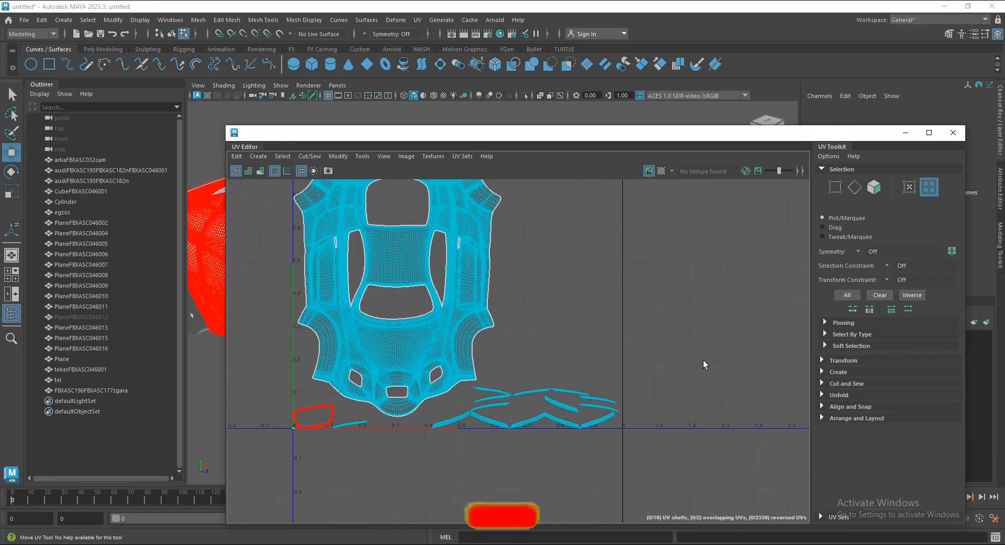
scroll(499, 377, down, 2)
scroll(503, 374, down, 2)
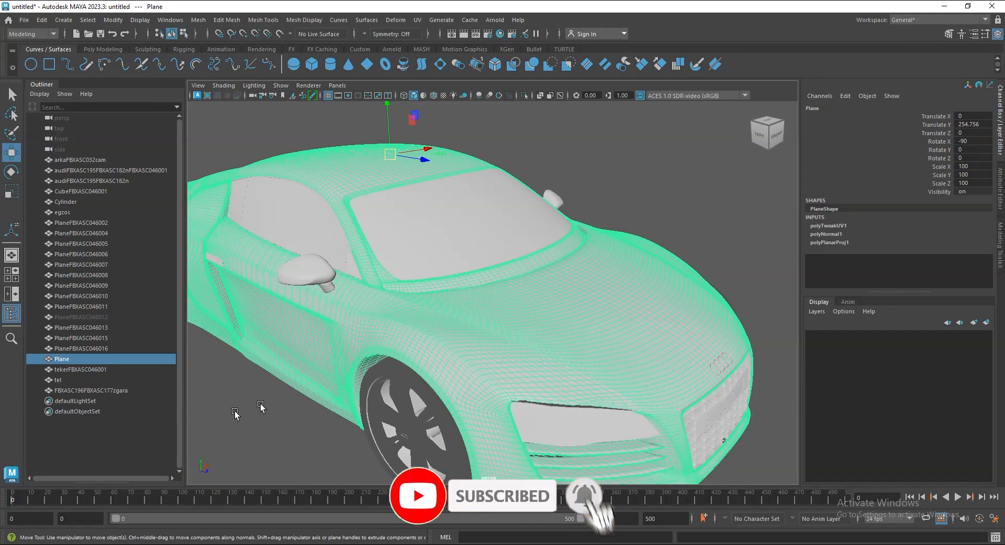
click(235, 414)
click(602, 395)
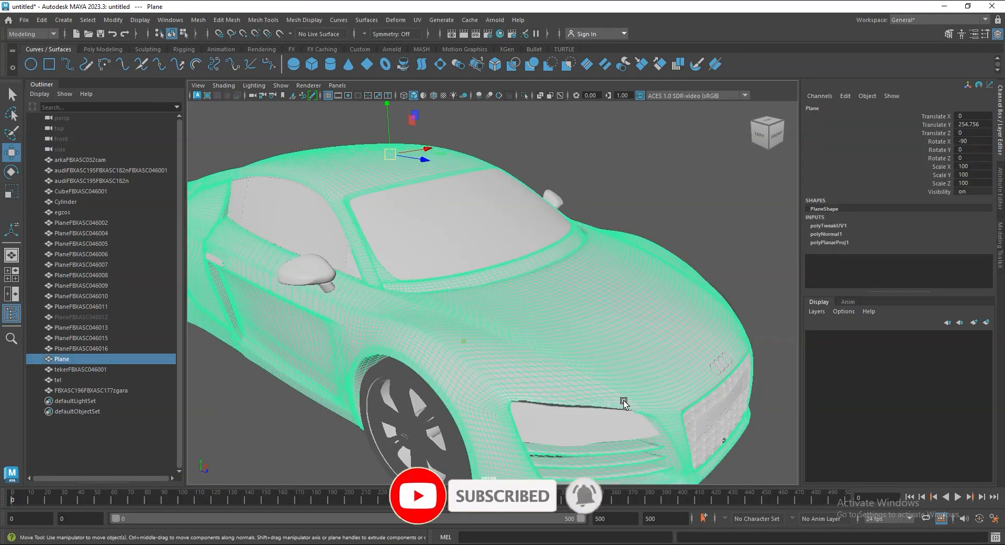
Assign a new Arnold aiStandardSurface material to the car body mesh.
scroll(601, 395, down, 2)
scroll(530, 349, up, 2)
alt+drag(516, 410, 600, 361)
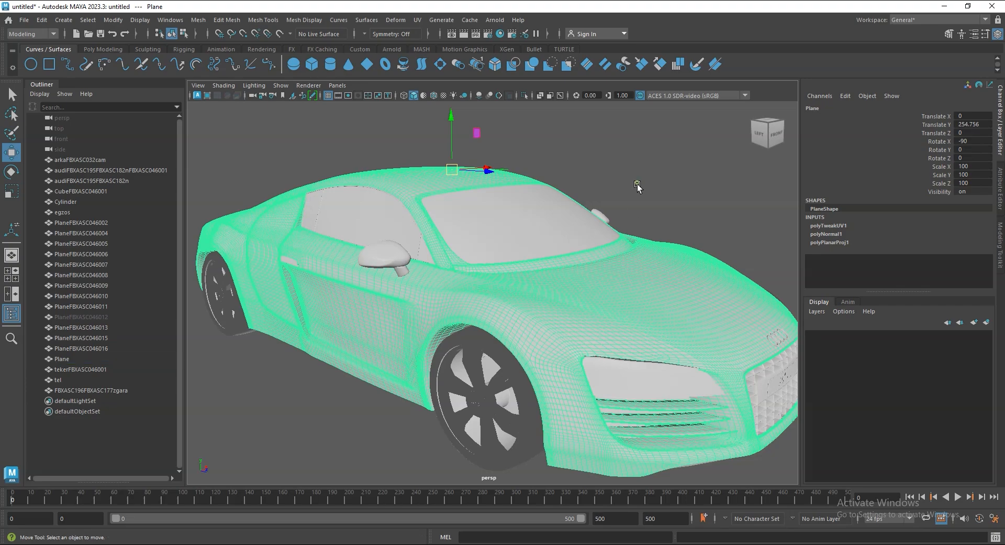
alt+drag(667, 292, 521, 298)
right_click(526, 299)
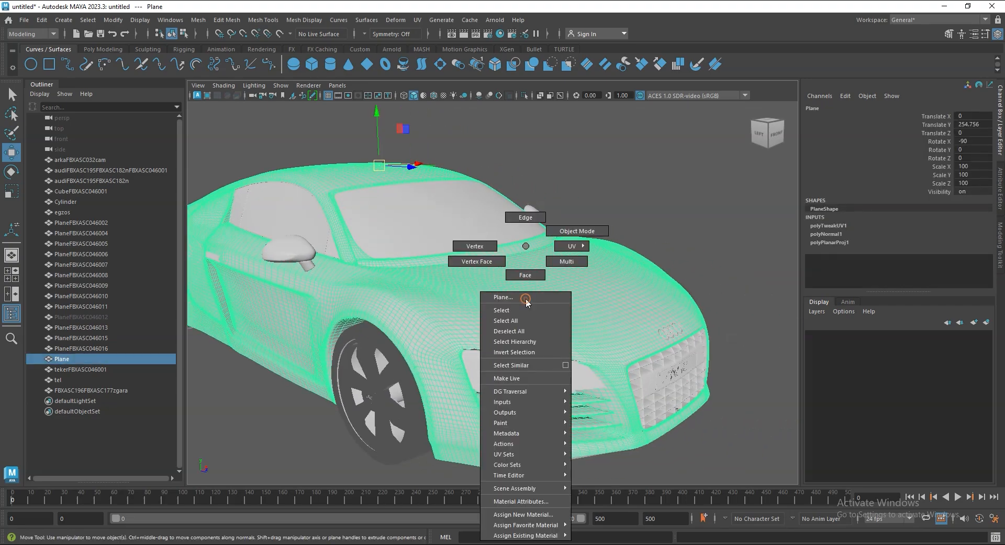
click(523, 514)
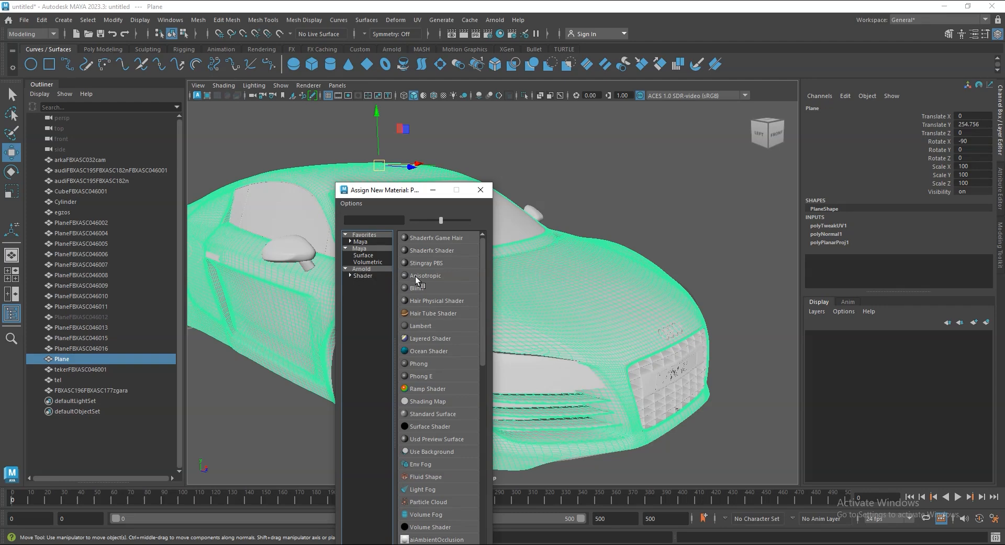
click(362, 268)
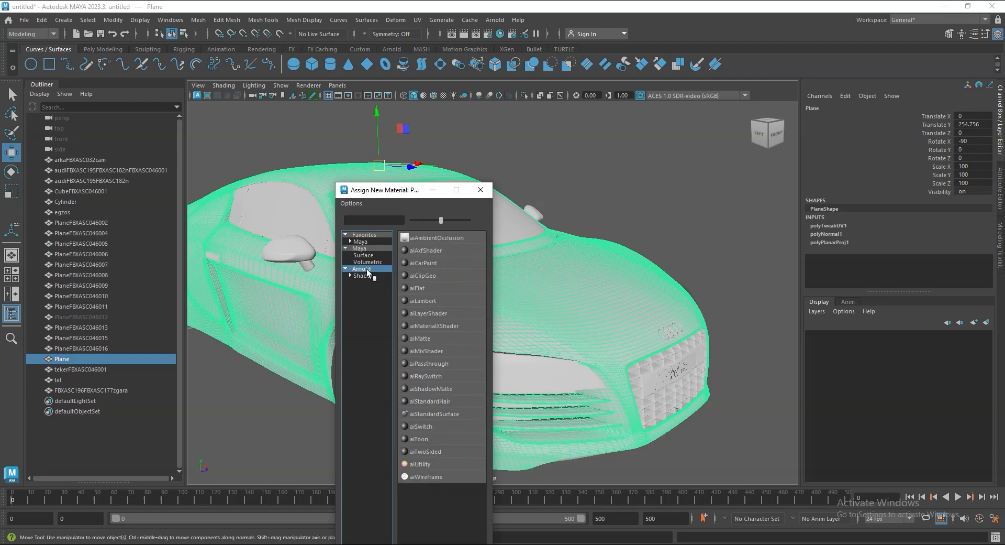
click(432, 414)
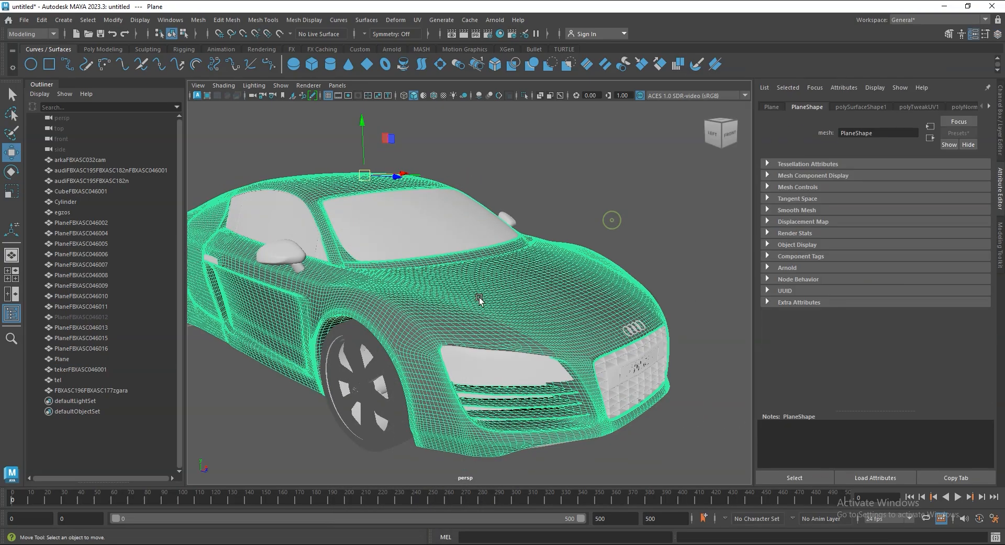
Select the windshield, side windows and rear window together and assign them a new Arnold aiStandardSurface material.
click(627, 225)
alt+drag(600, 345, 484, 349)
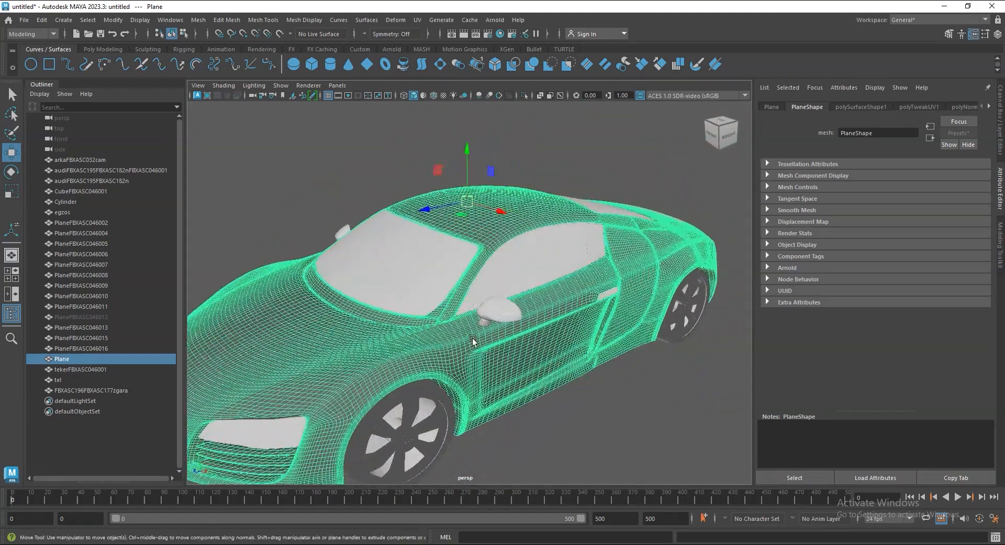
alt+drag(533, 378, 467, 396)
click(377, 287)
shift+click(505, 297)
shift+click(606, 217)
alt+drag(606, 218, 574, 343)
alt+right_drag(505, 361, 559, 402)
alt+middle_drag(385, 334, 618, 377)
alt+drag(618, 377, 576, 356)
right_drag(496, 313, 513, 515)
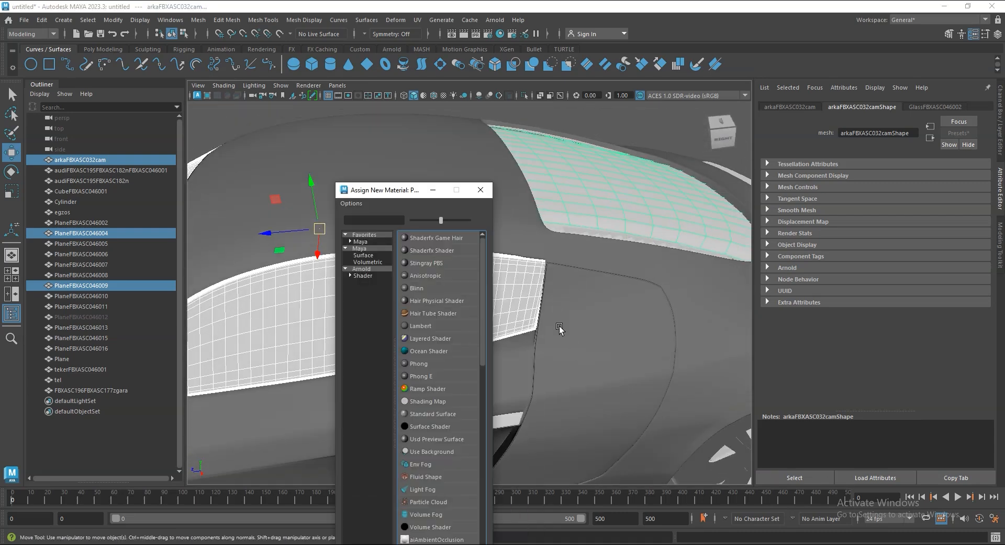
click(363, 269)
click(442, 417)
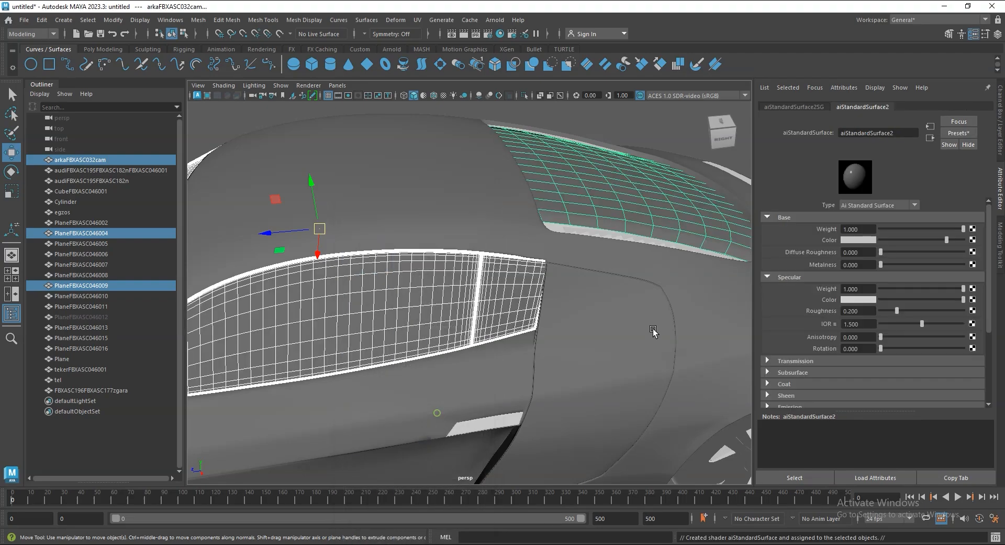
Select both headlight meshes, CubeFBXASC046001 and PlaneFBXASC046007, and assign them a new Arnold aiStandardSurface material.
scroll(606, 379, down, 5)
alt+drag(509, 337, 594, 356)
alt+middle_drag(547, 341, 602, 304)
alt+drag(568, 327, 698, 321)
alt+middle_drag(698, 320, 600, 306)
scroll(568, 310, up, 4)
alt+drag(563, 319, 563, 346)
alt+middle_drag(583, 349, 485, 319)
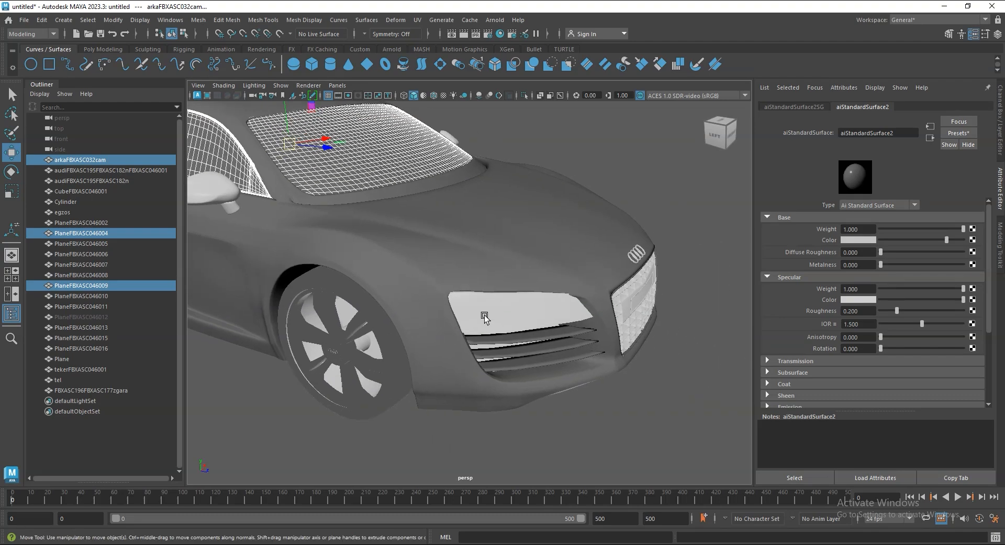
click(529, 319)
alt+drag(529, 354, 471, 373)
alt+drag(566, 382, 589, 338)
shift+click(604, 386)
alt+drag(603, 385, 552, 297)
alt+drag(324, 343, 646, 378)
right_drag(649, 377, 656, 515)
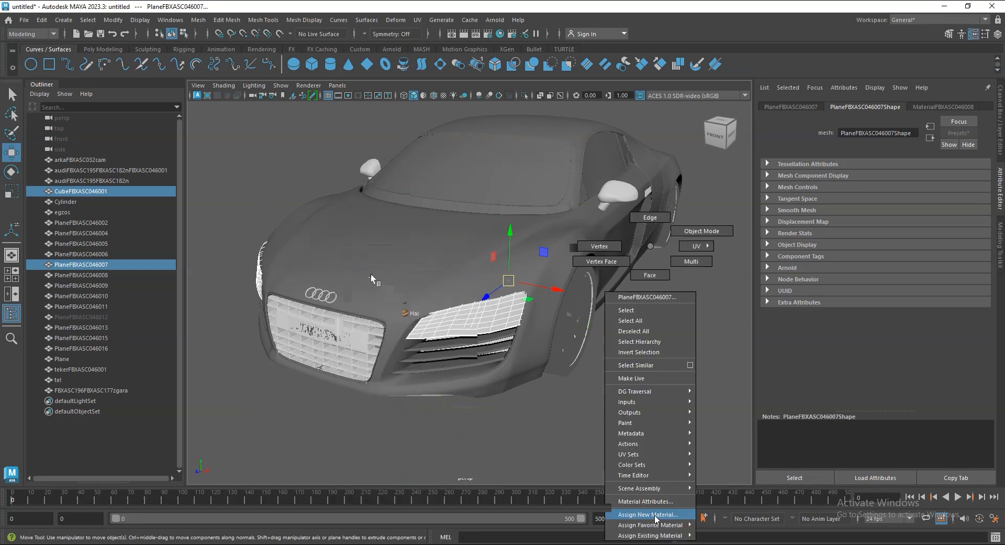
click(433, 413)
Export the whole scene as FBX to the Mustang folder, overwriting the existing Car_UV.fbx.
alt+drag(504, 425, 641, 418)
alt+right_drag(642, 419, 531, 418)
alt+drag(545, 418, 568, 439)
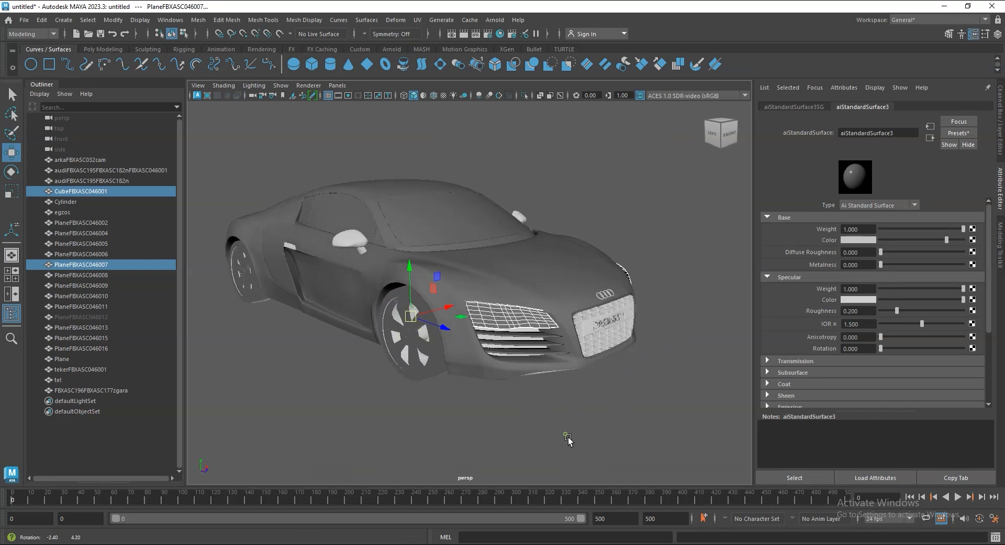
click(24, 20)
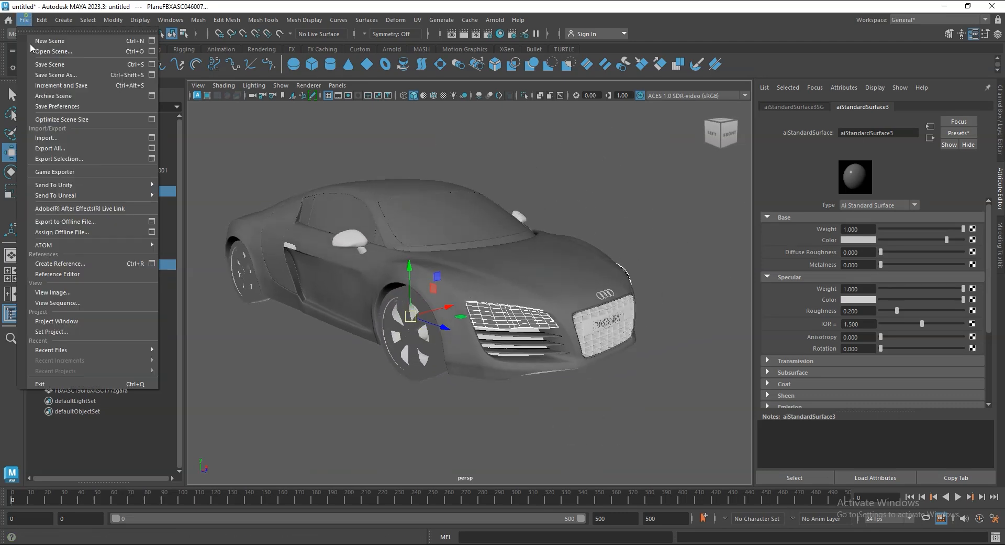
click(50, 148)
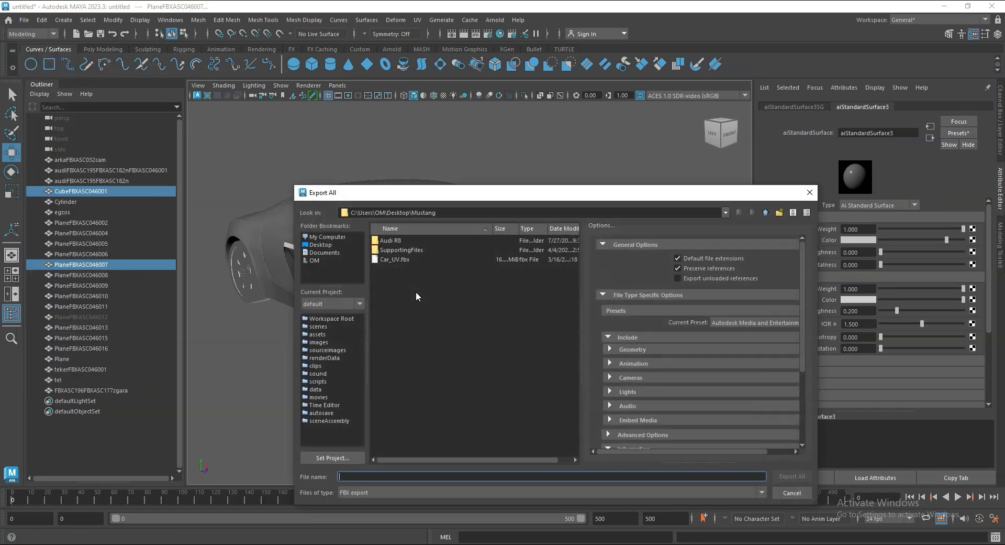
click(392, 259)
click(791, 476)
click(544, 369)
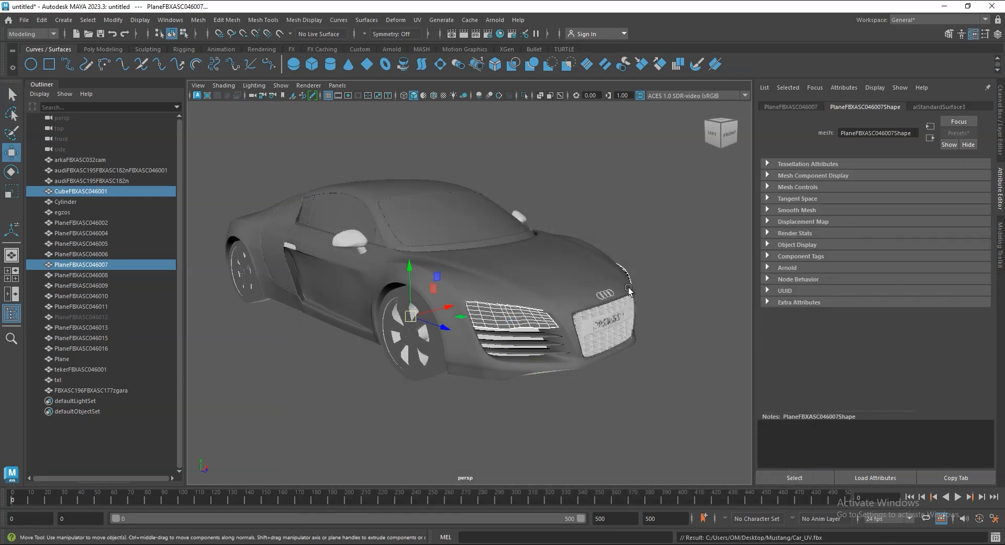
Switch to Unreal Engine and create a new level from the Empty Level template.
alt+drag(599, 300, 695, 282)
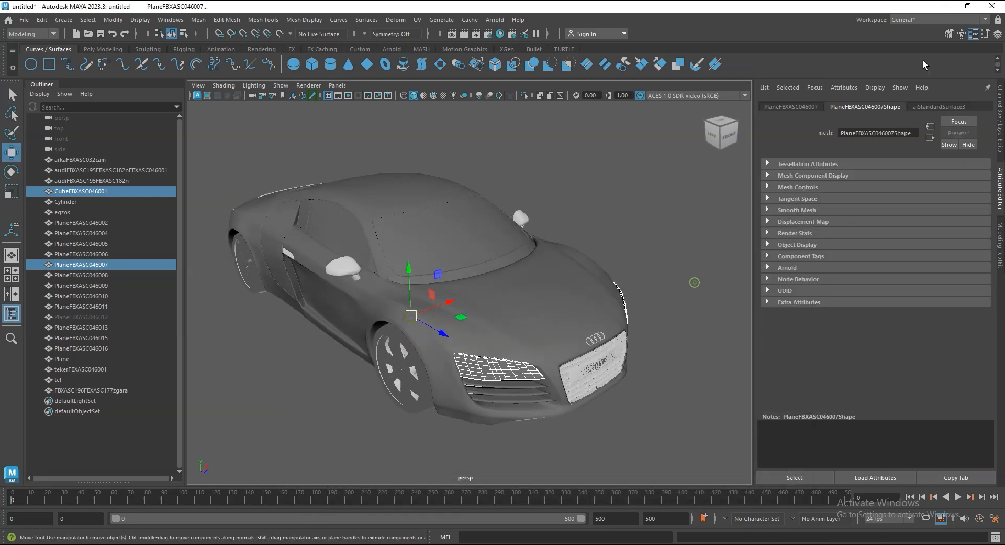
click(945, 9)
right_drag(557, 175, 573, 176)
click(46, 9)
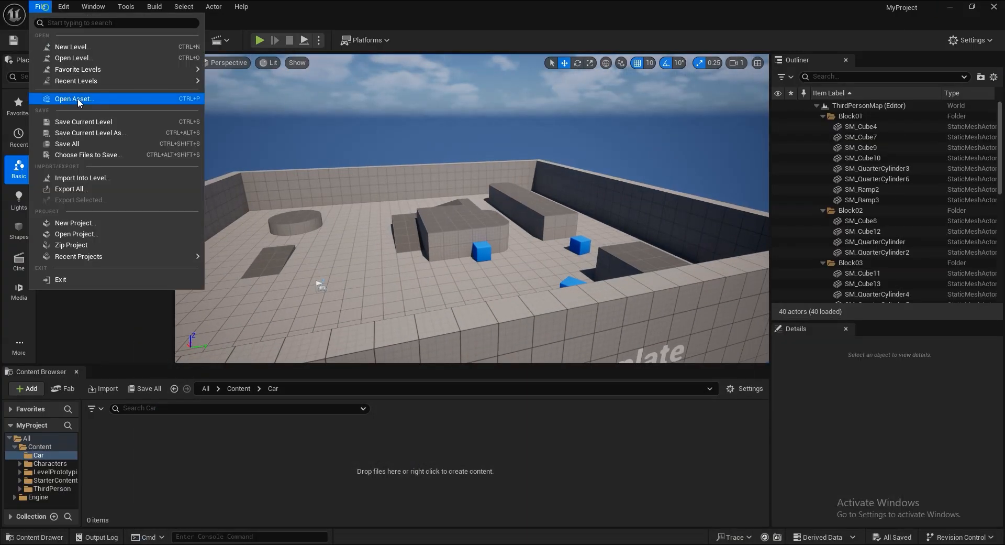
click(66, 43)
click(571, 211)
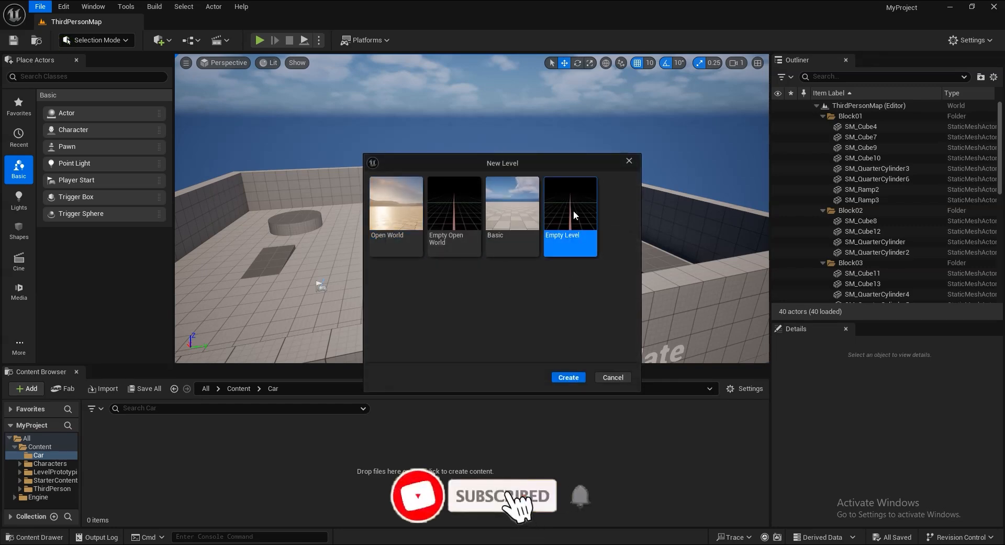
click(567, 377)
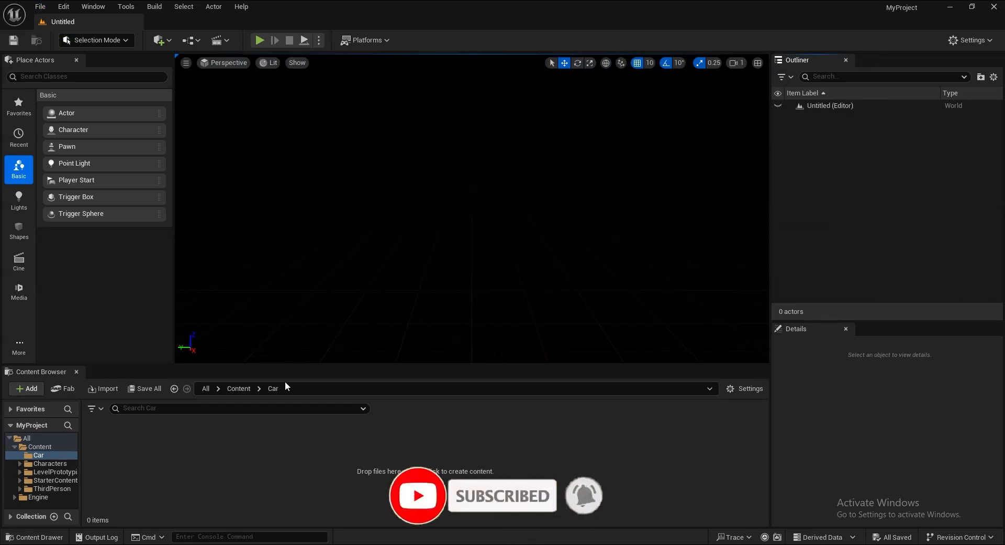
drag(286, 367, 288, 378)
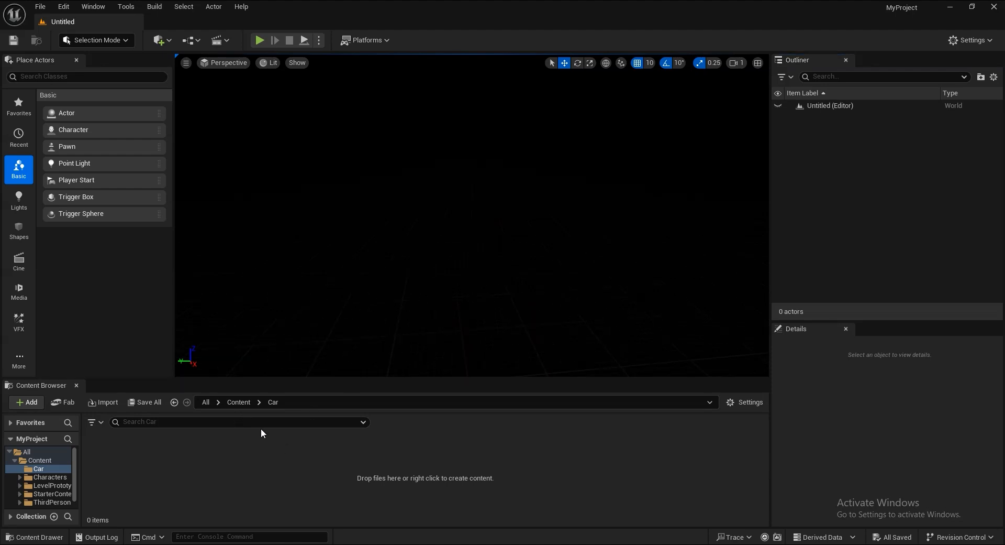
Import Car_UV.fbx from the Mustang folder into the Car content folder using the default assets pipeline.
right_click(209, 447)
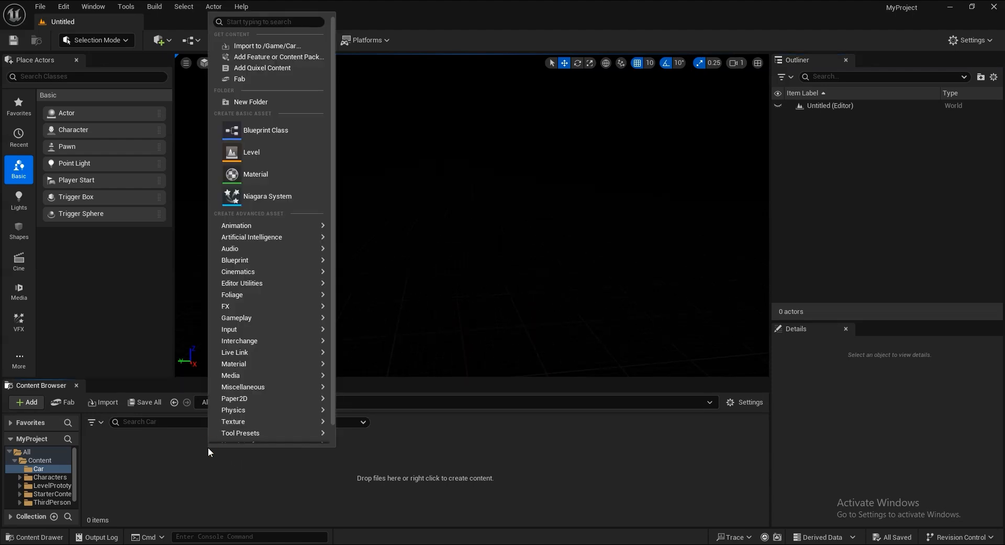
click(255, 50)
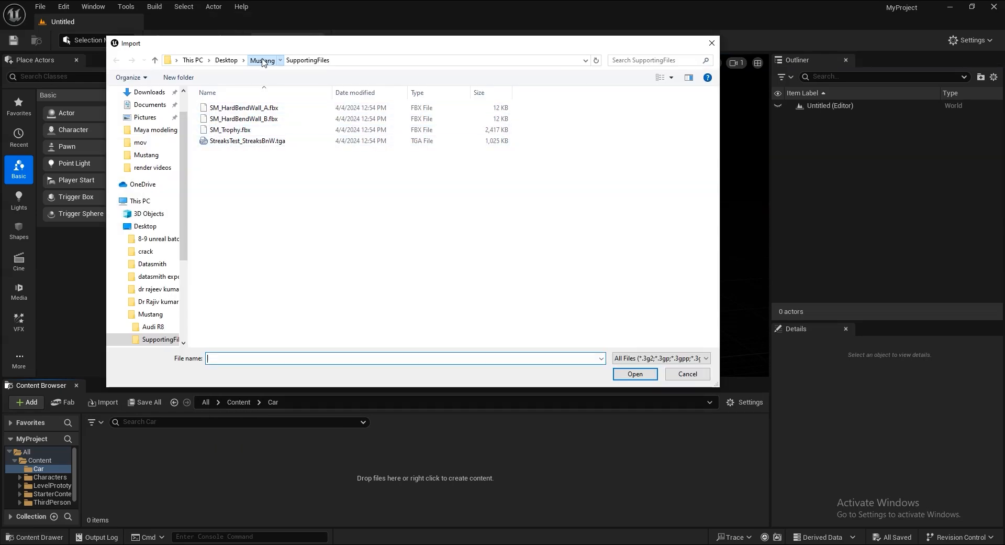
click(262, 61)
click(224, 130)
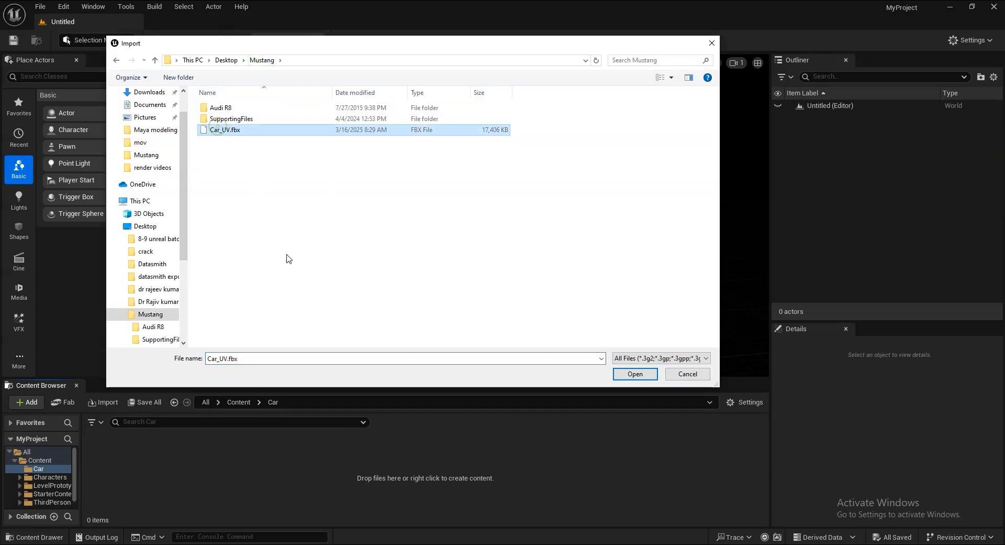
click(636, 375)
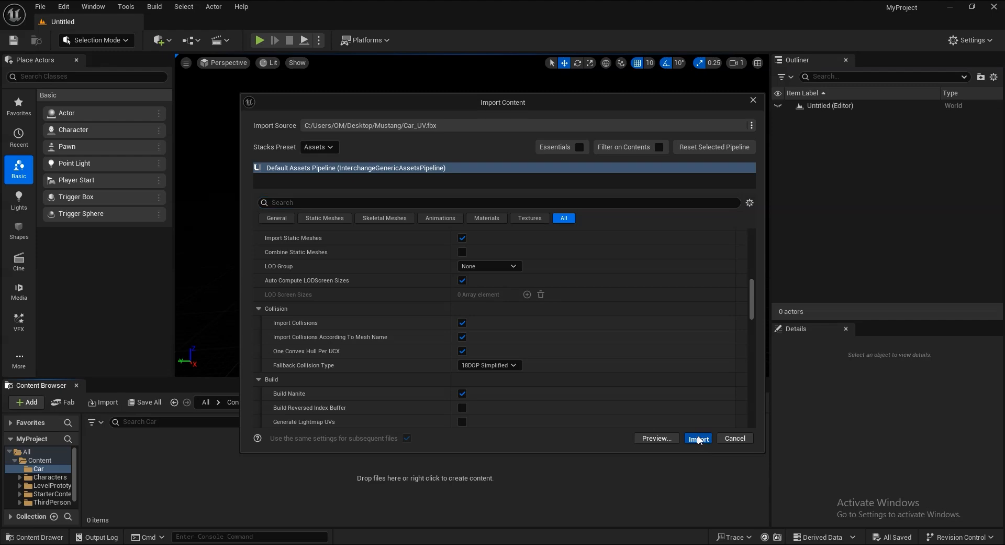
click(695, 438)
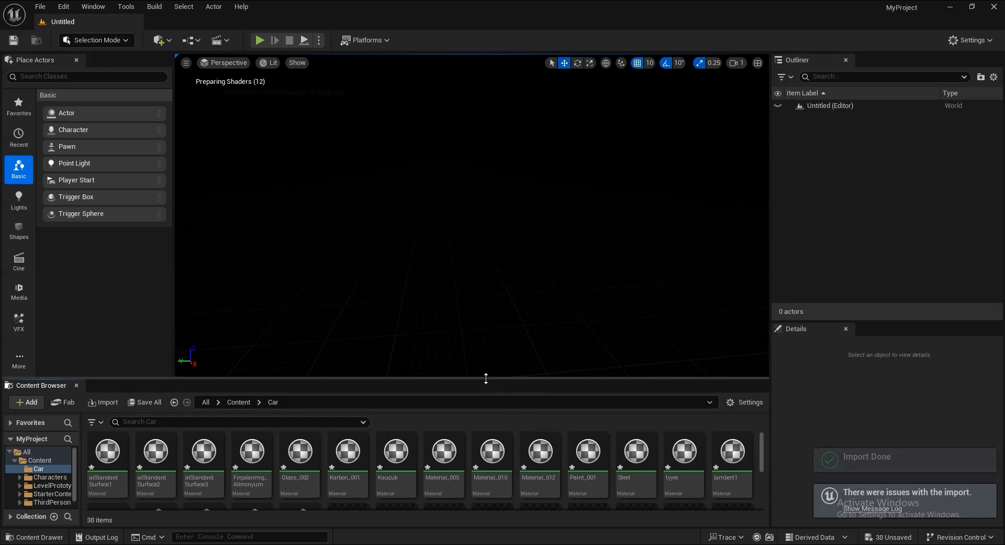
Enlarge the Content Browser and save all the newly imported car assets.
drag(482, 378, 510, 273)
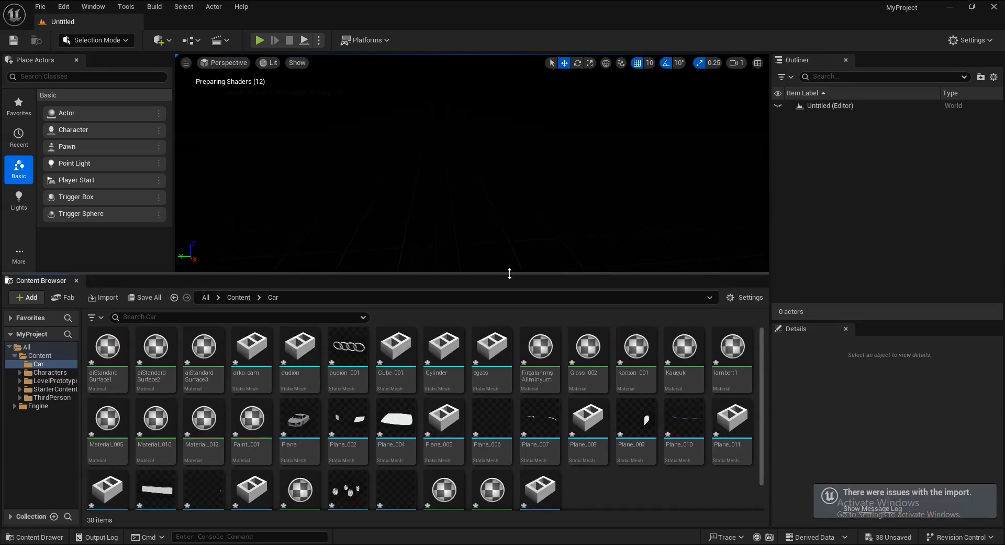
click(149, 297)
click(586, 397)
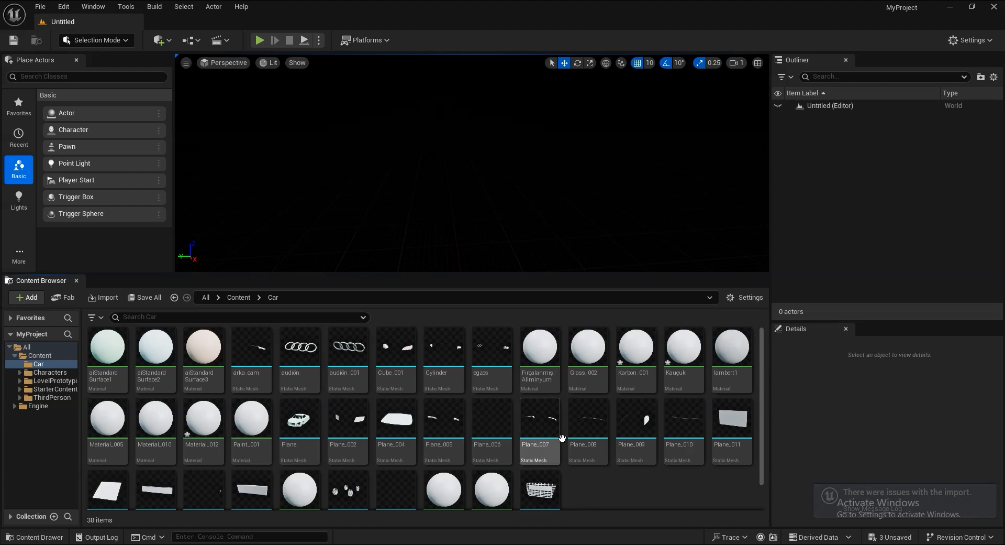
Select the range of imported assets from arka_cam through izgara in the Car folder.
scroll(595, 464, down, 1)
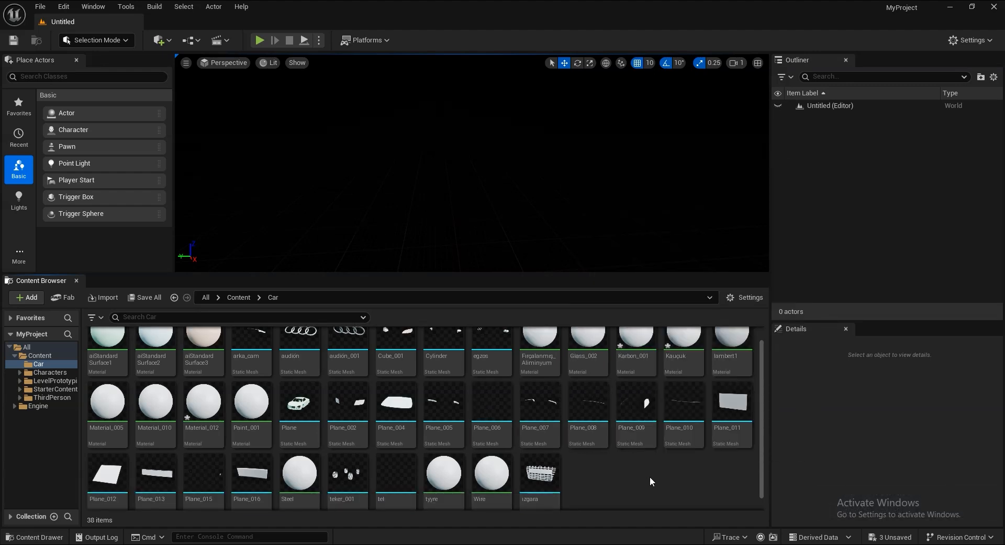
mouse_move(519, 476)
scroll(520, 476, down, 1)
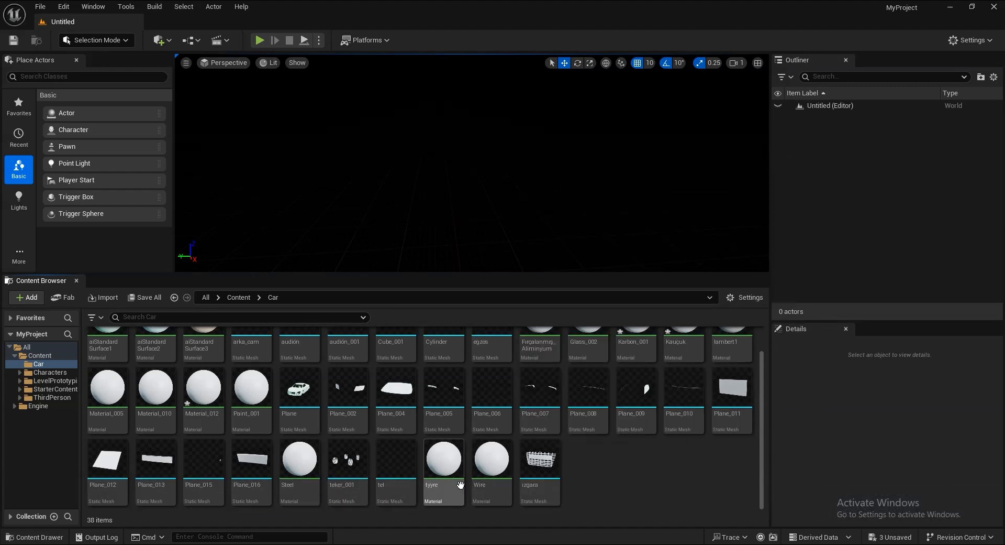
mouse_move(481, 482)
scroll(481, 482, up, 2)
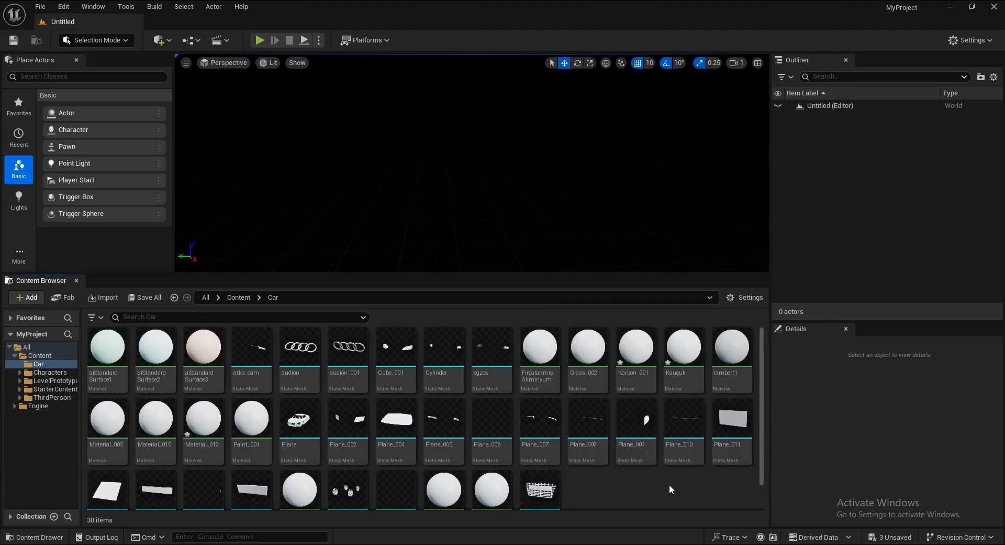
click(309, 425)
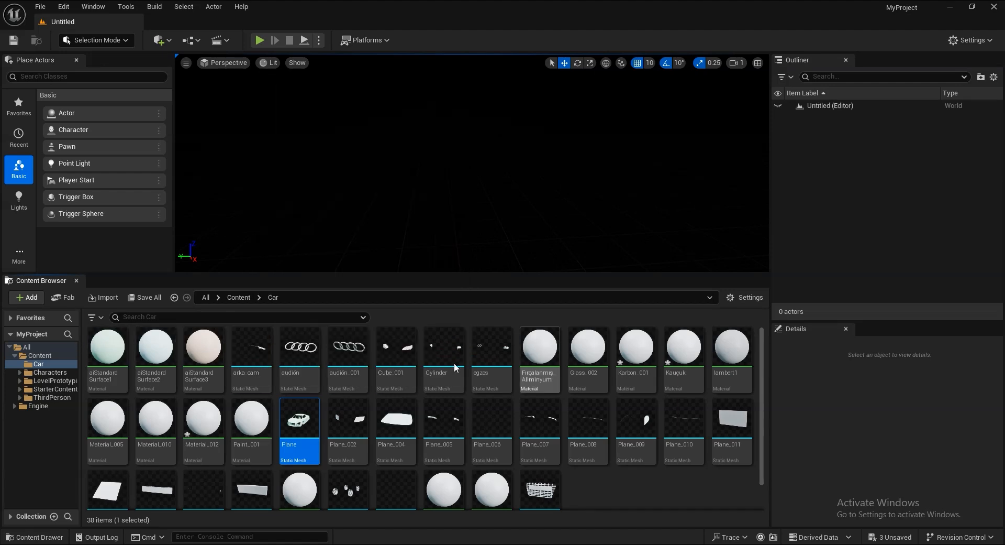
click(252, 341)
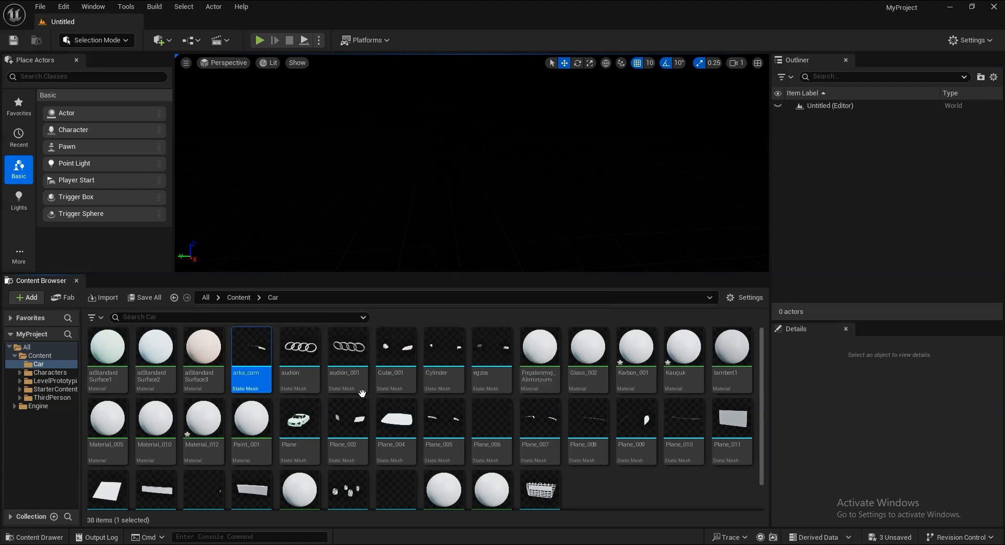
scroll(392, 403, down, 1)
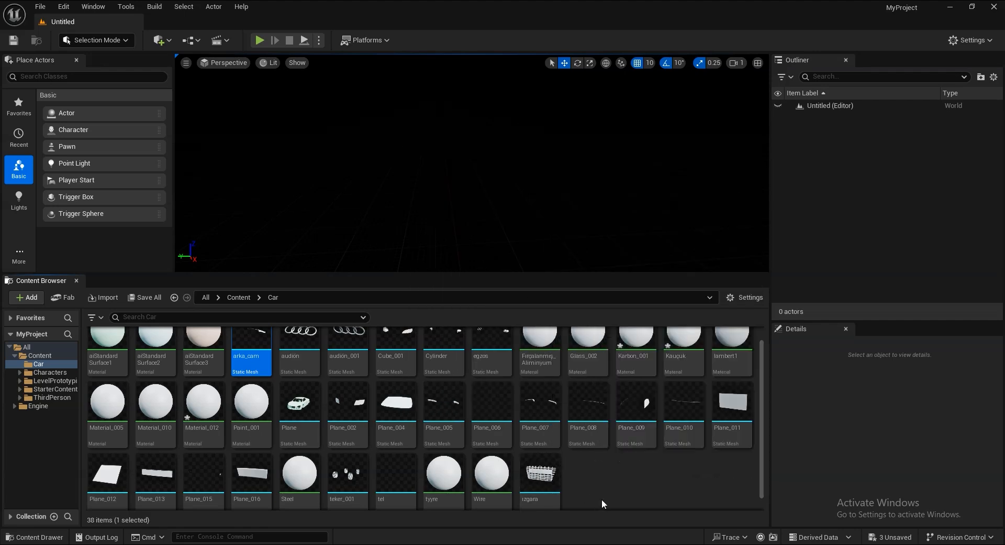
shift+click(538, 474)
scroll(529, 454, up, 1)
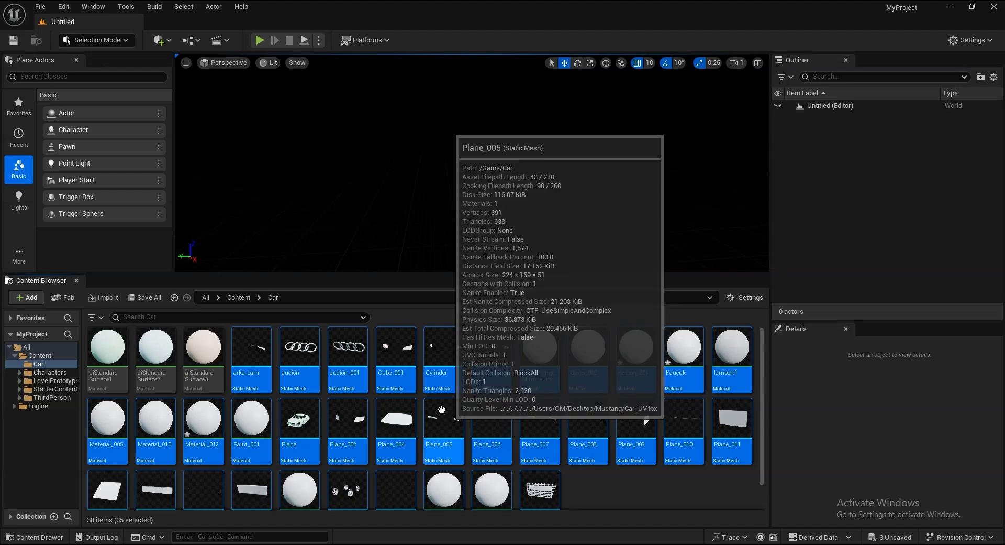
Remove all material assets from the selection and place the remaining car static meshes together in the empty level.
ctrl+click(541, 346)
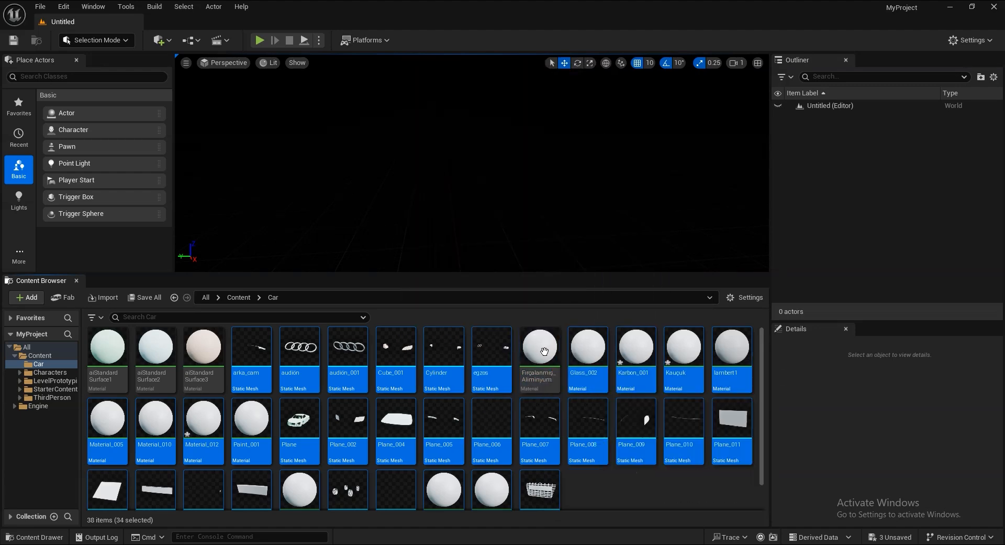
ctrl+click(583, 349)
ctrl+click(636, 348)
ctrl+click(683, 348)
ctrl+click(733, 353)
ctrl+click(107, 418)
ctrl+click(156, 418)
ctrl+click(211, 420)
ctrl+click(259, 419)
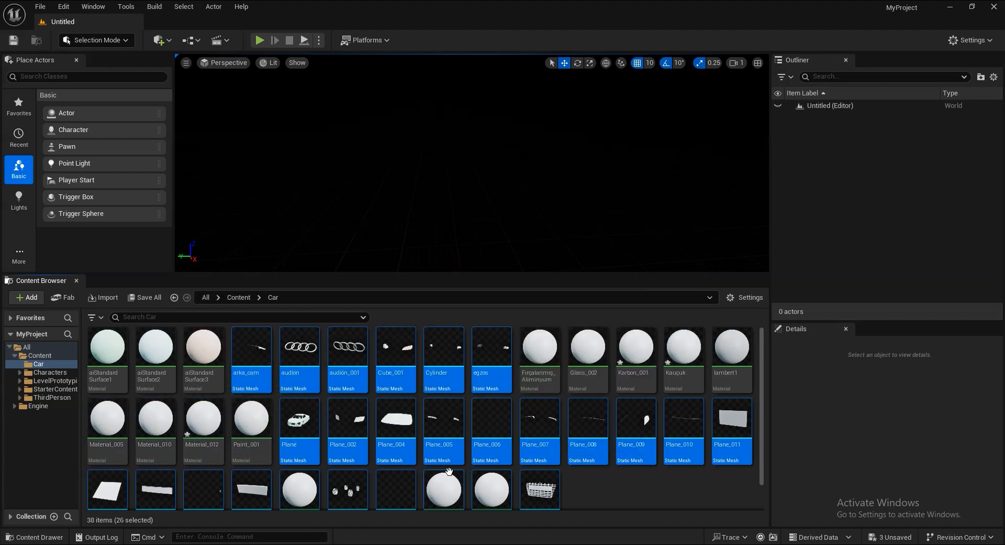
ctrl+click(499, 493)
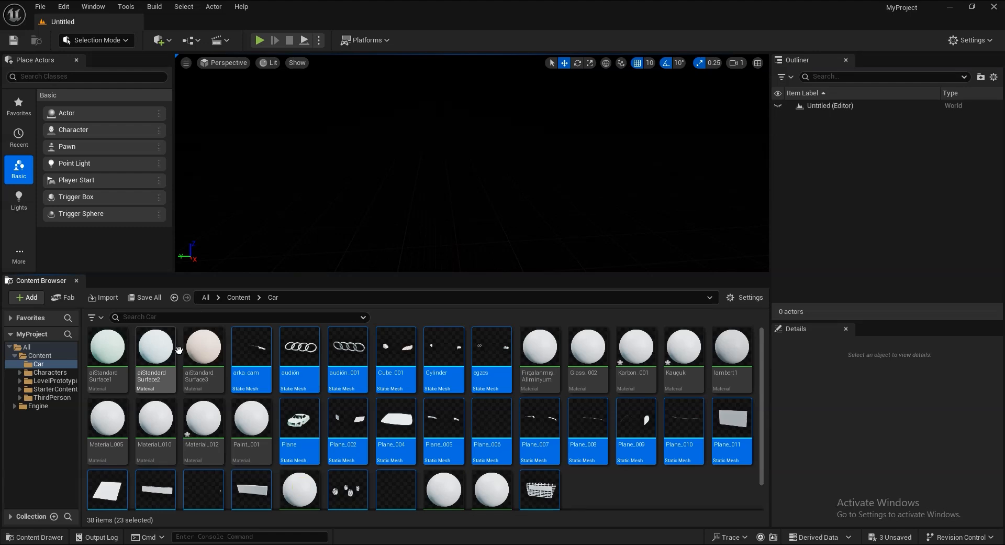
scroll(541, 449, down, 1)
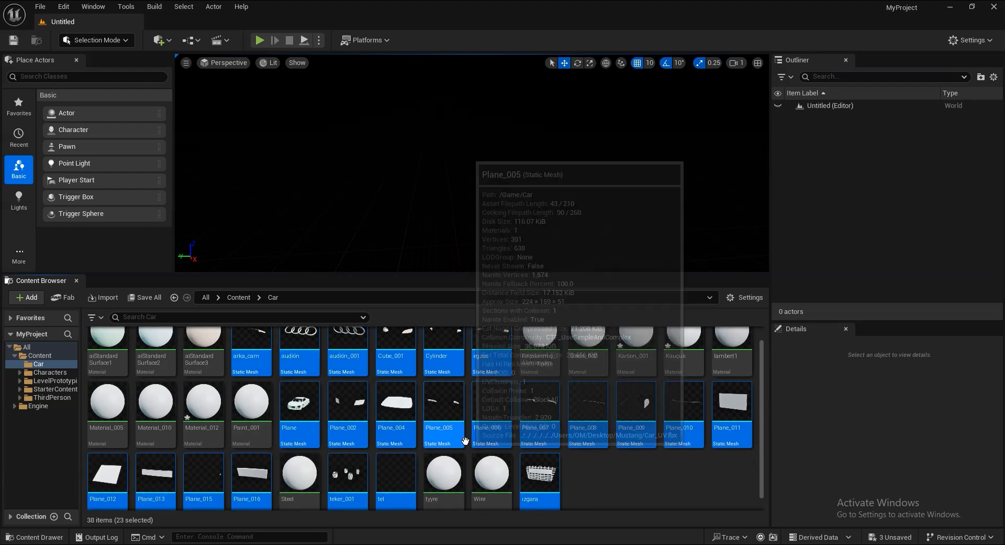
scroll(578, 495, up, 1)
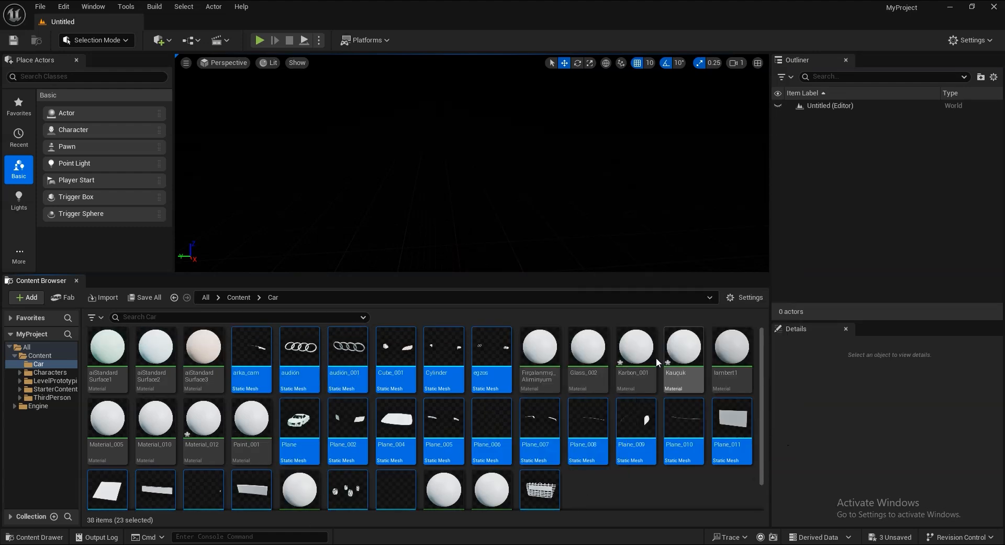
drag(490, 340, 442, 210)
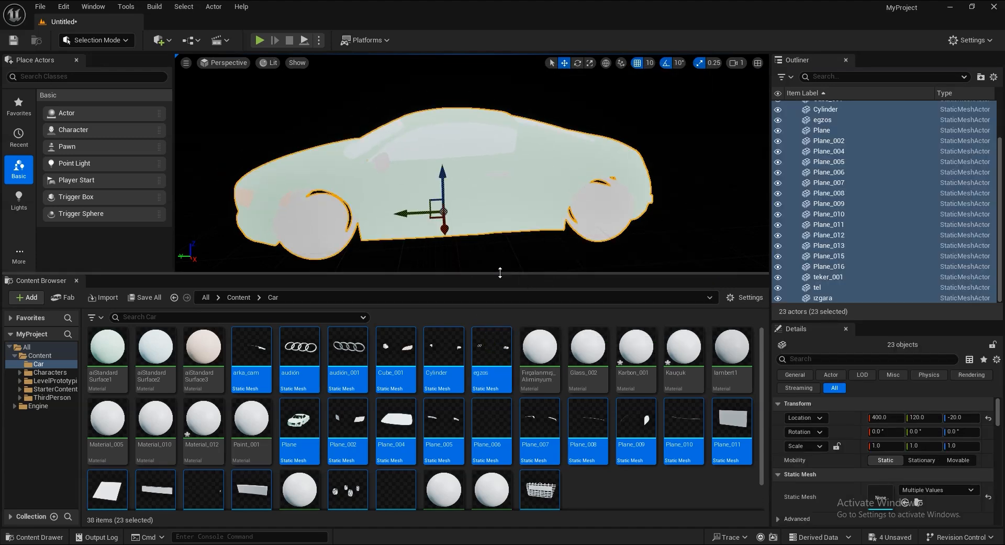
Enlarge the viewport and delete the large flat plane standing beside the car (Plane_012).
drag(473, 274, 482, 355)
alt+drag(494, 314, 352, 270)
click(266, 204)
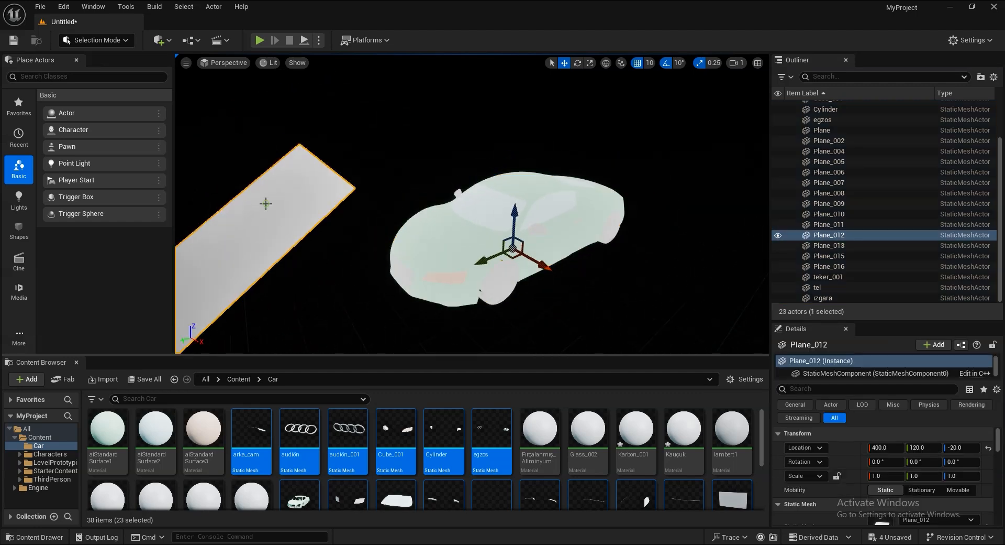
key(Delete)
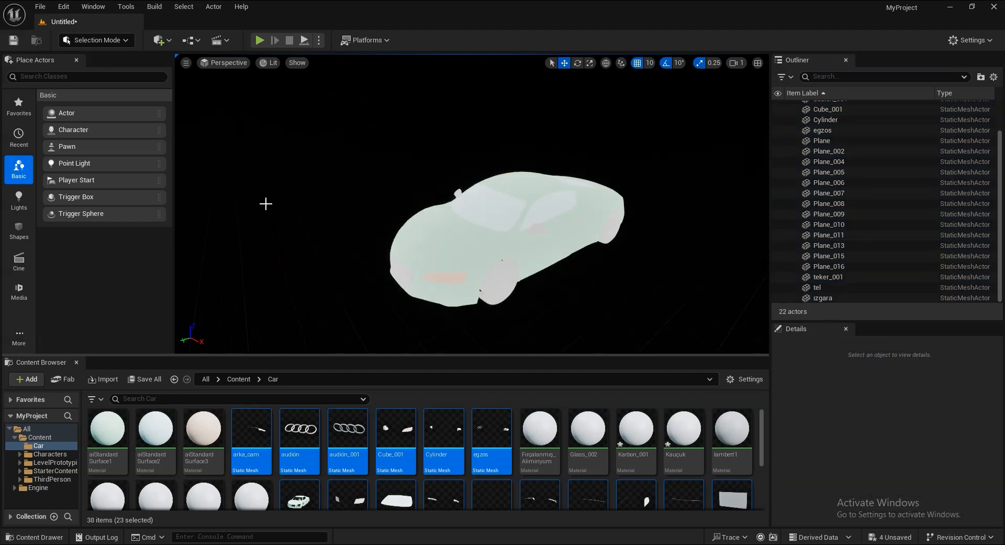
middle_drag(522, 215, 555, 228)
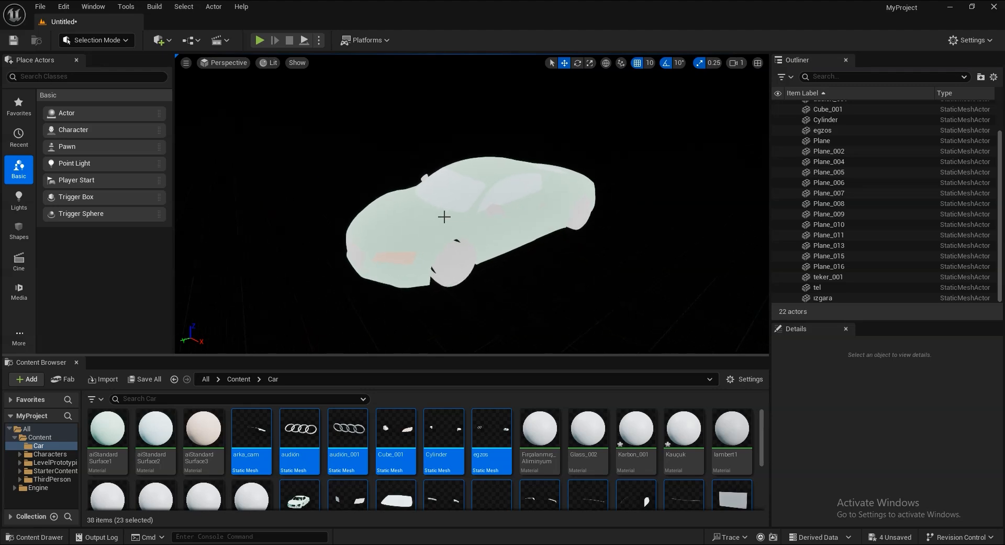
Select the car's main body mesh in the viewport.
click(445, 217)
scroll(662, 297, up, 3)
alt+drag(658, 298, 690, 336)
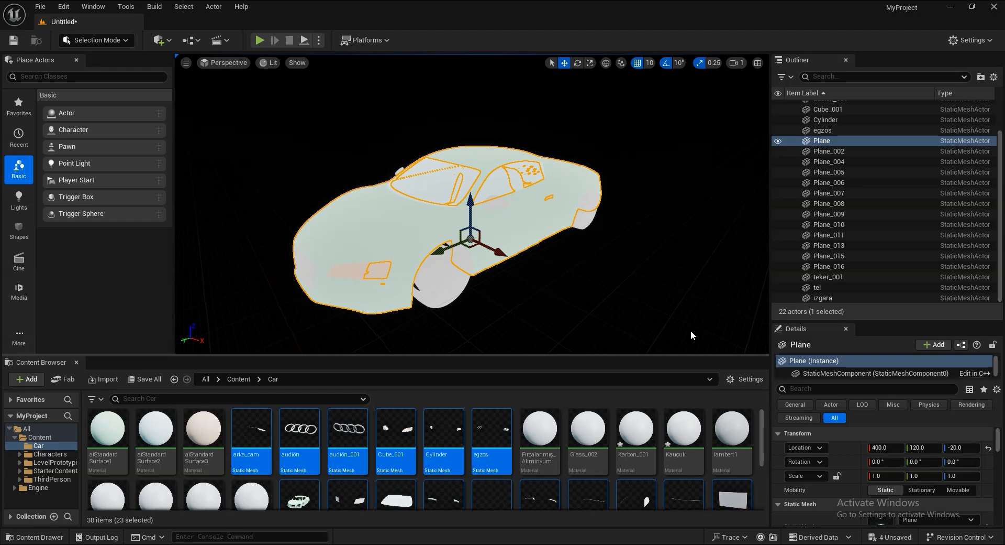
Search the plugin list for "material" and check whether the Material Designer plugin is enabled.
click(63, 7)
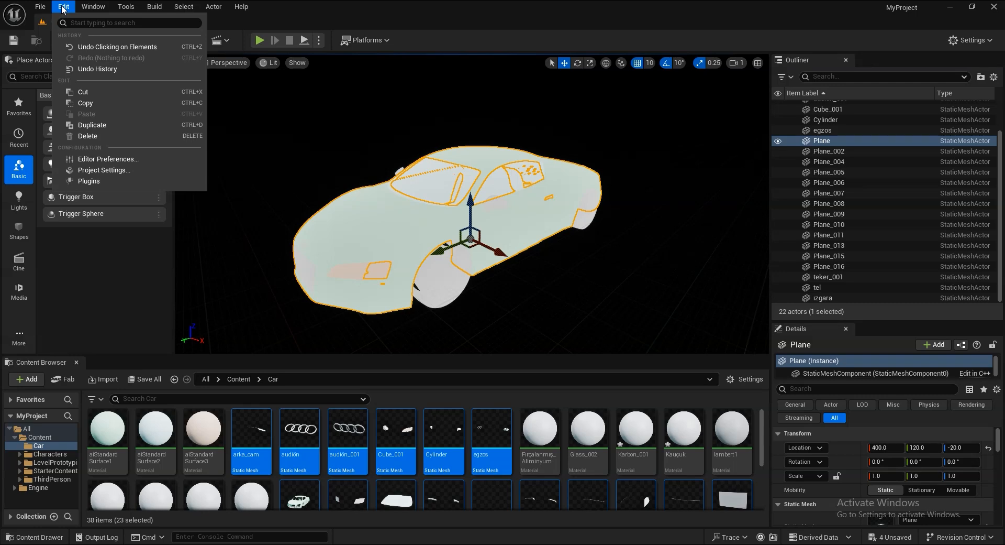
click(98, 185)
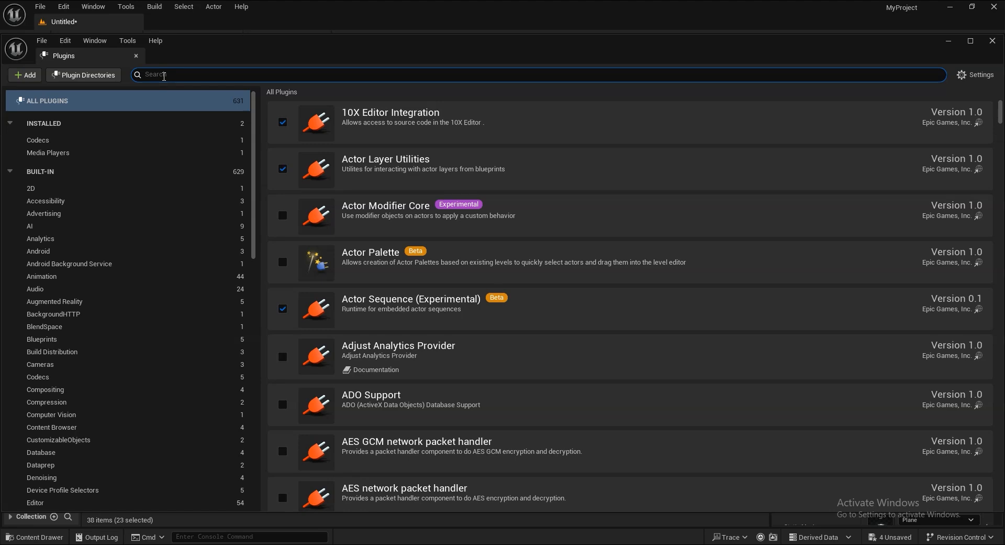
text(material)
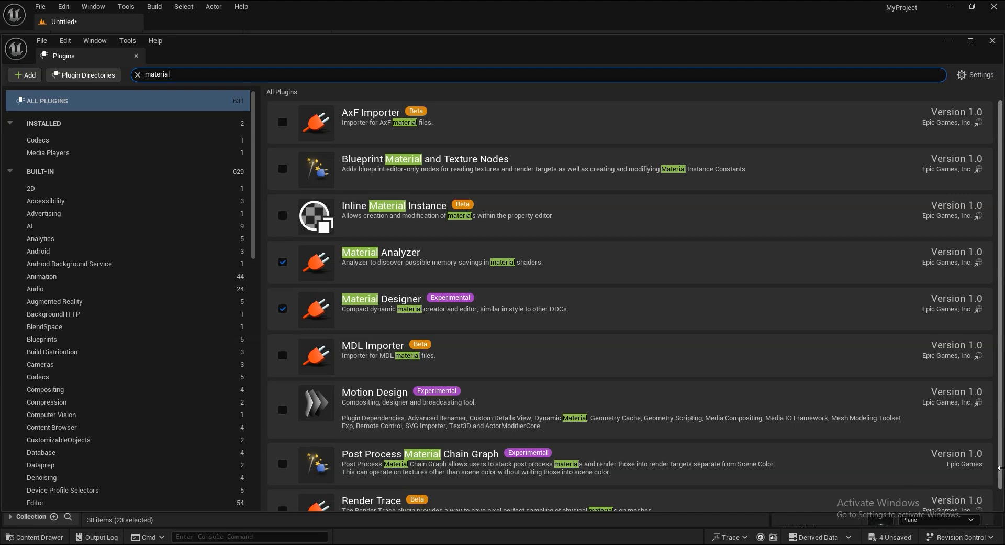
scroll(1001, 483, down, 2)
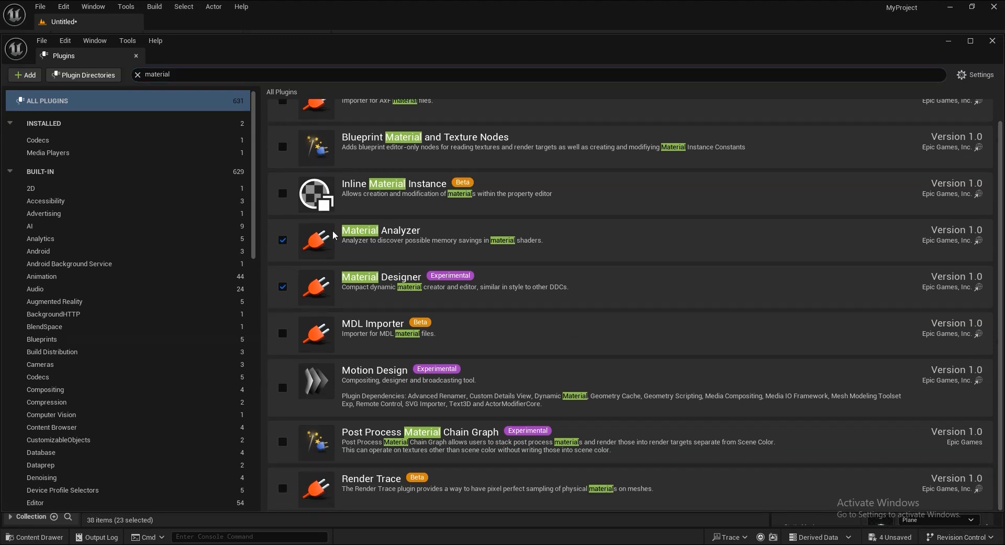
click(136, 56)
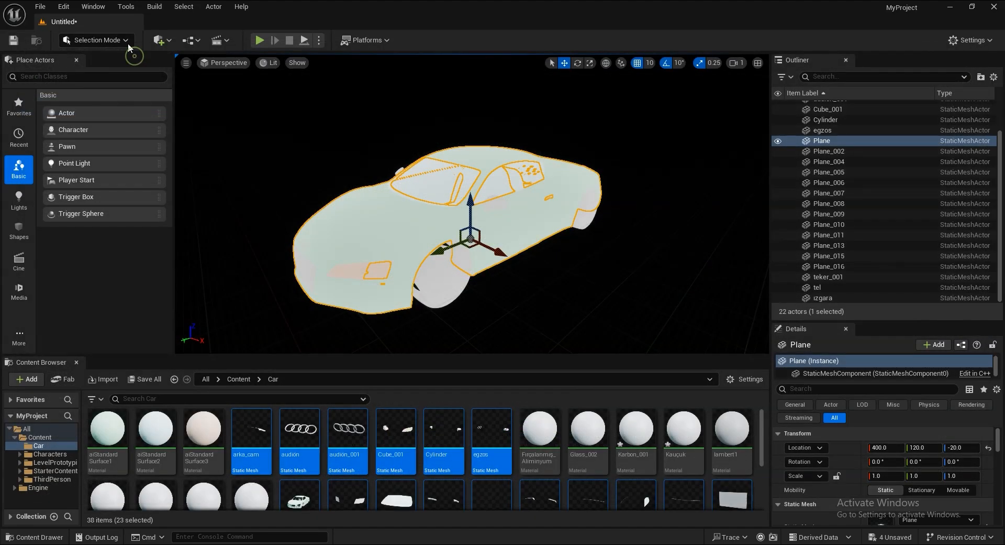
Create a new PBR material for the selected car body with Material Designer.
click(88, 9)
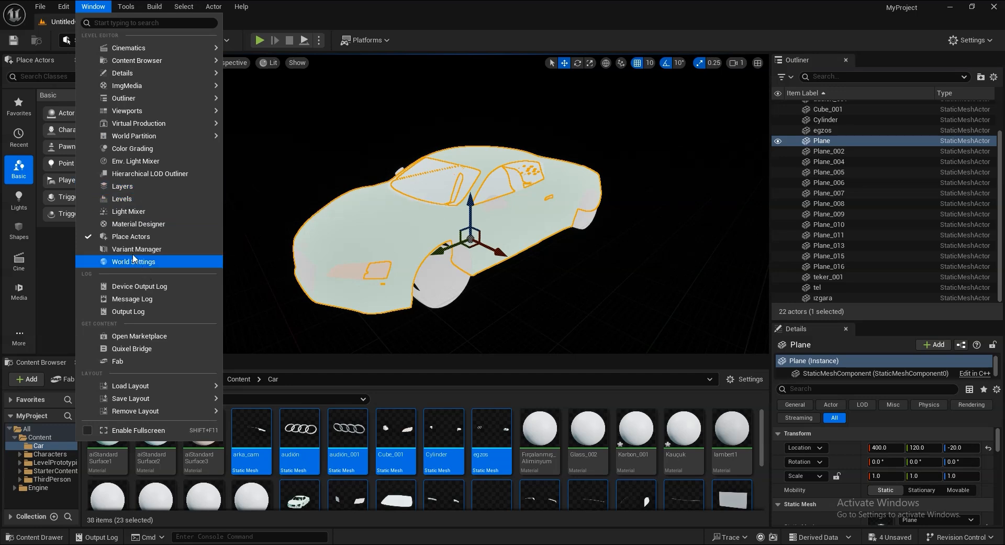
click(139, 225)
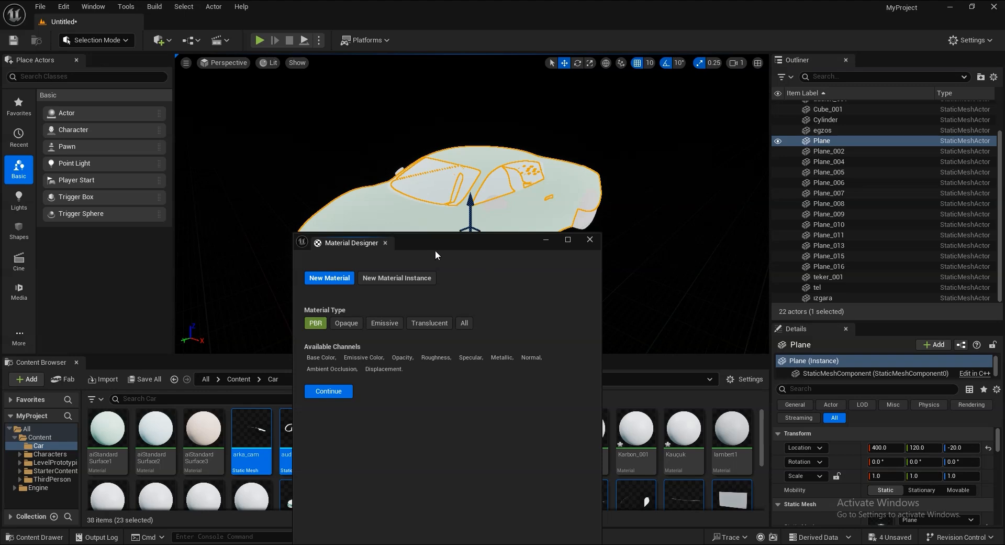
drag(427, 237, 735, 192)
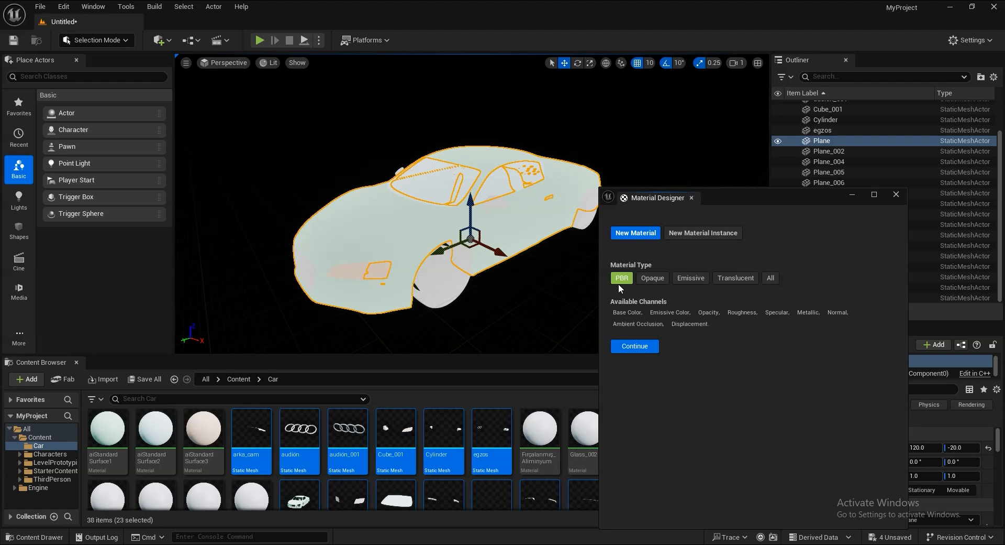
click(635, 347)
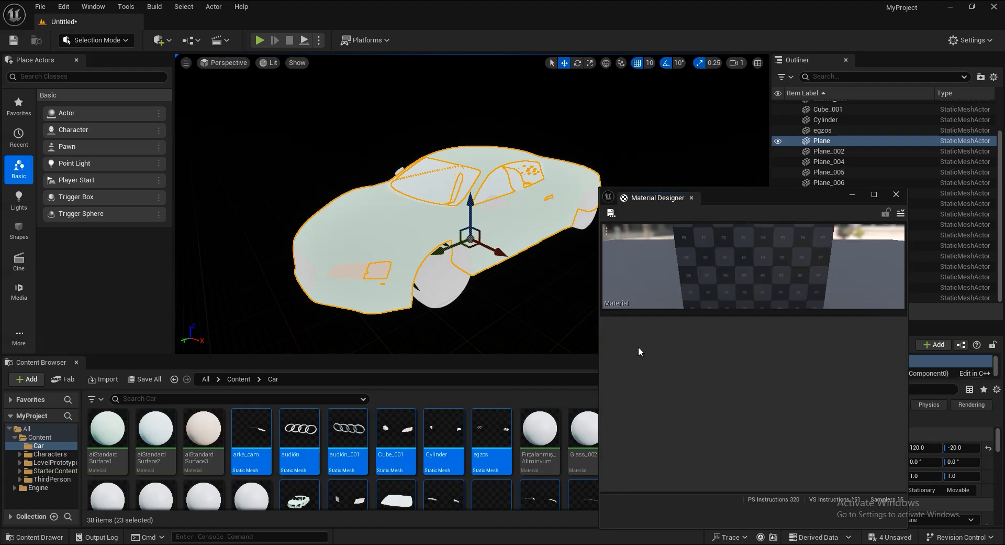
alt+drag(524, 321, 335, 304)
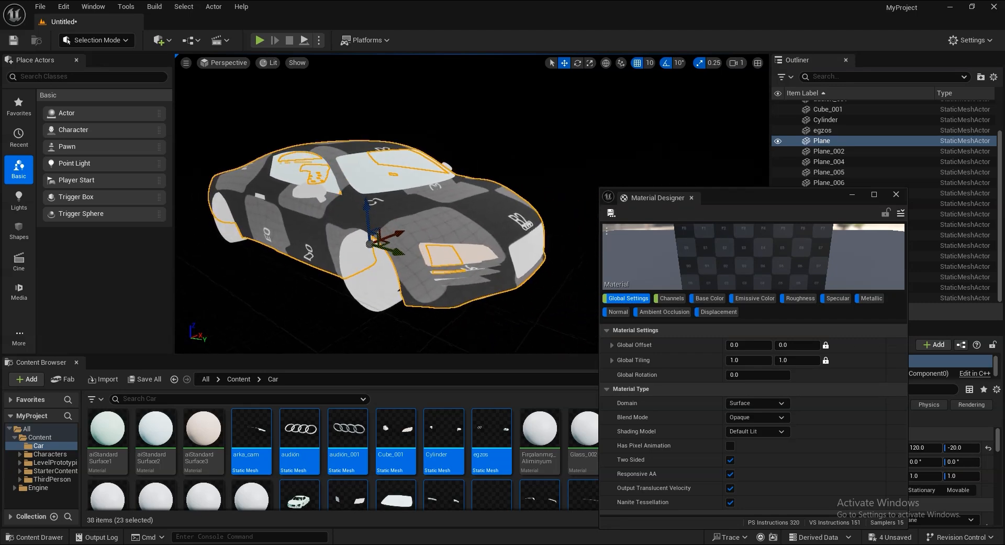
alt+drag(477, 226, 446, 263)
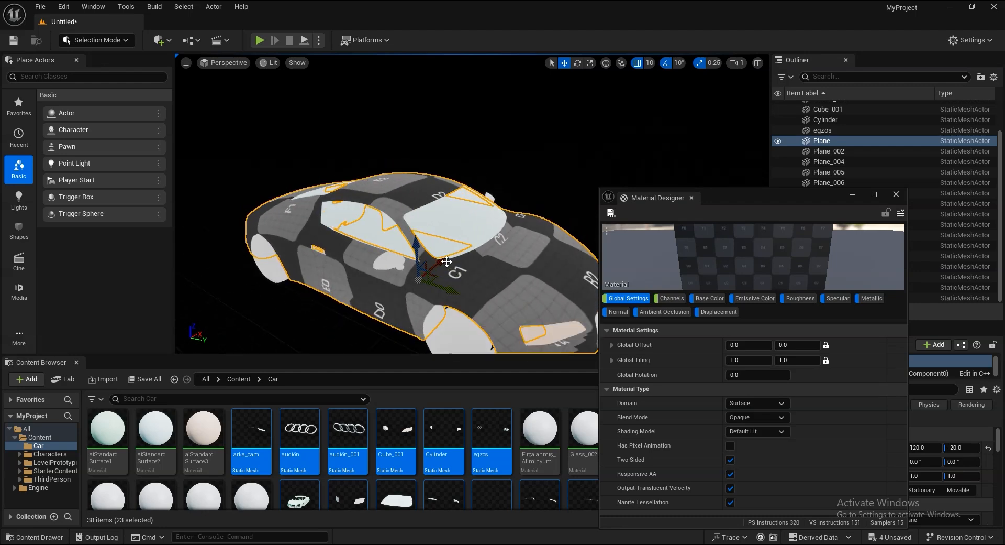
click(452, 218)
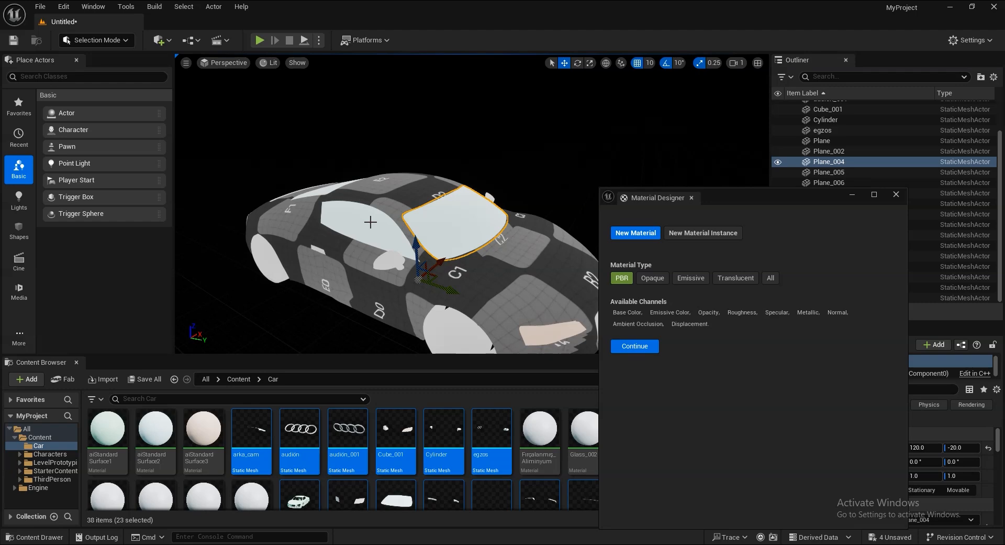
key(ctrl+z)
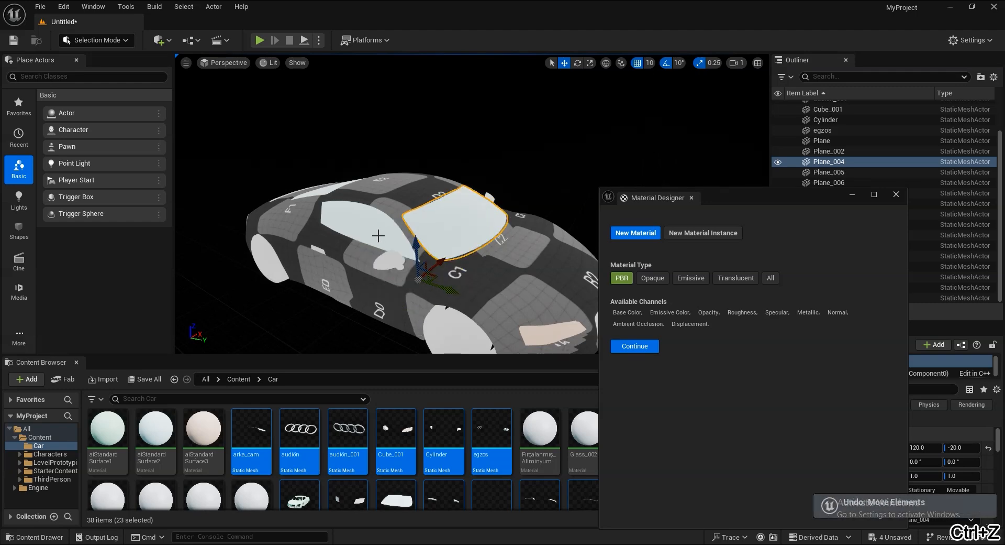
ctrl+click(377, 229)
alt+drag(558, 211, 487, 228)
ctrl+click(402, 173)
alt+drag(429, 184, 486, 286)
Select the car body again and show its Base Color channel in a taller Material Designer window.
click(481, 260)
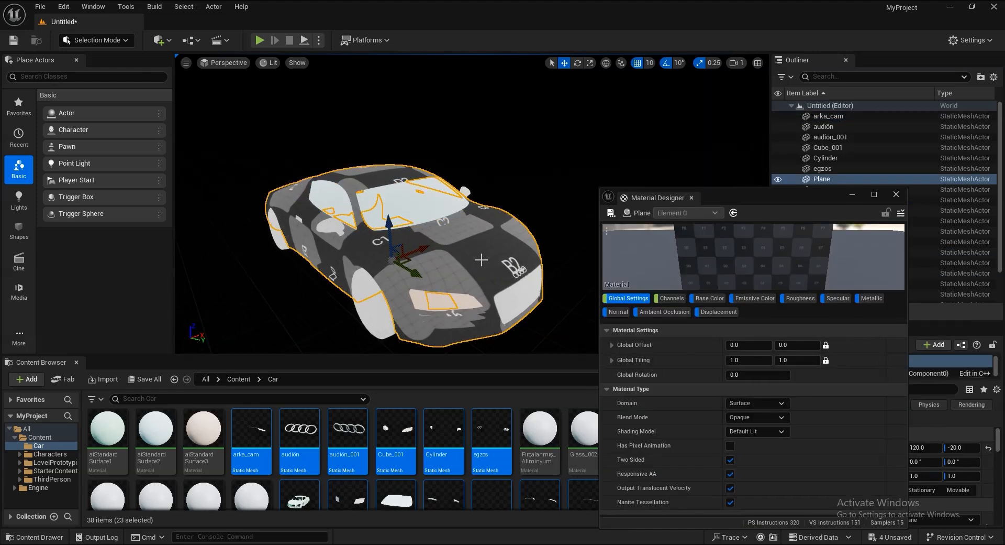
drag(732, 204, 699, 153)
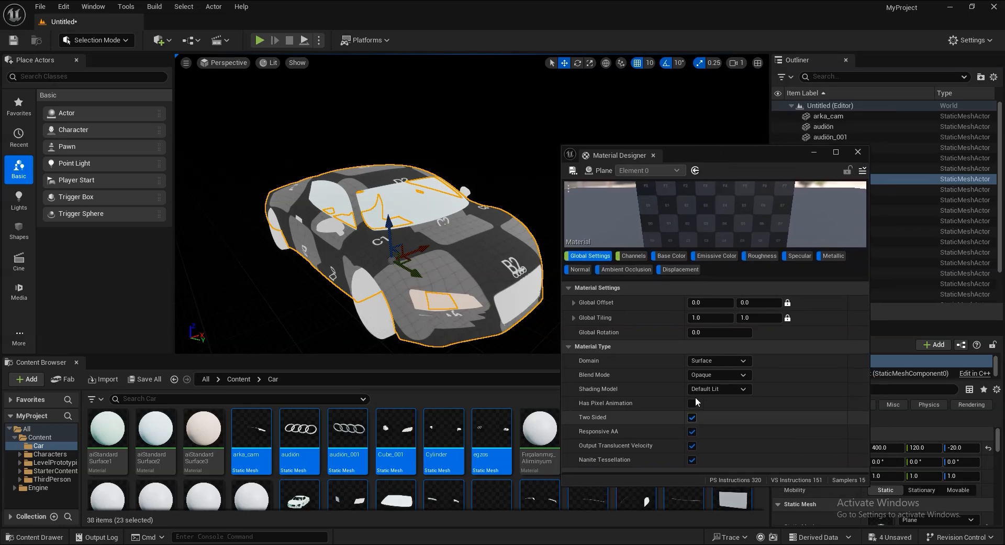
click(671, 256)
drag(718, 156, 763, 115)
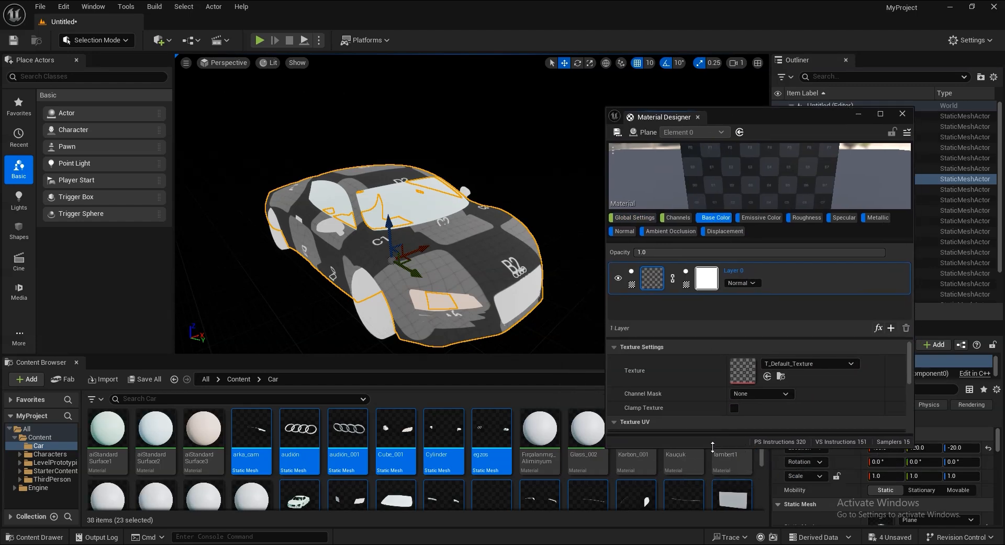
drag(712, 448, 715, 495)
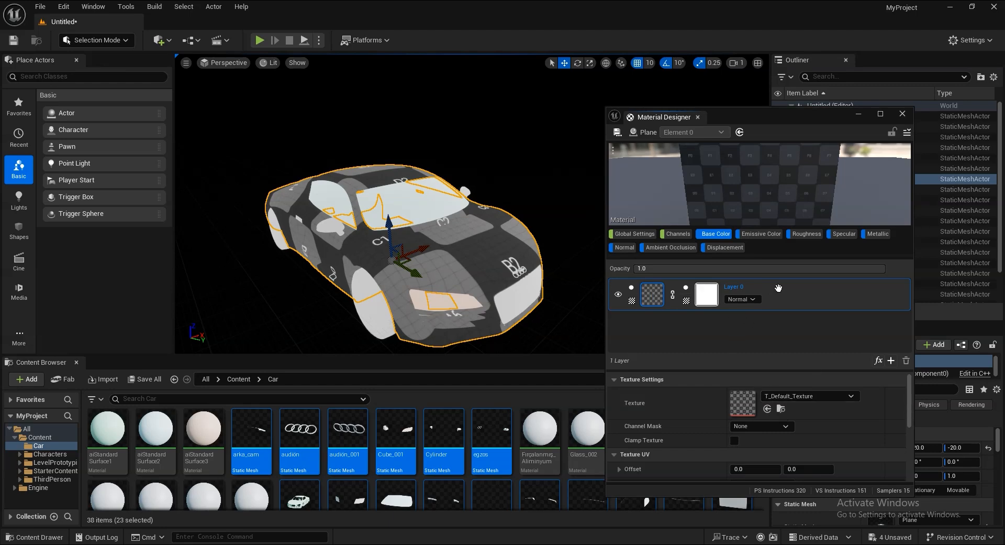
Look through the options for adding layers and for changing the sources of Layer 0's texture and mask.
click(699, 297)
click(655, 296)
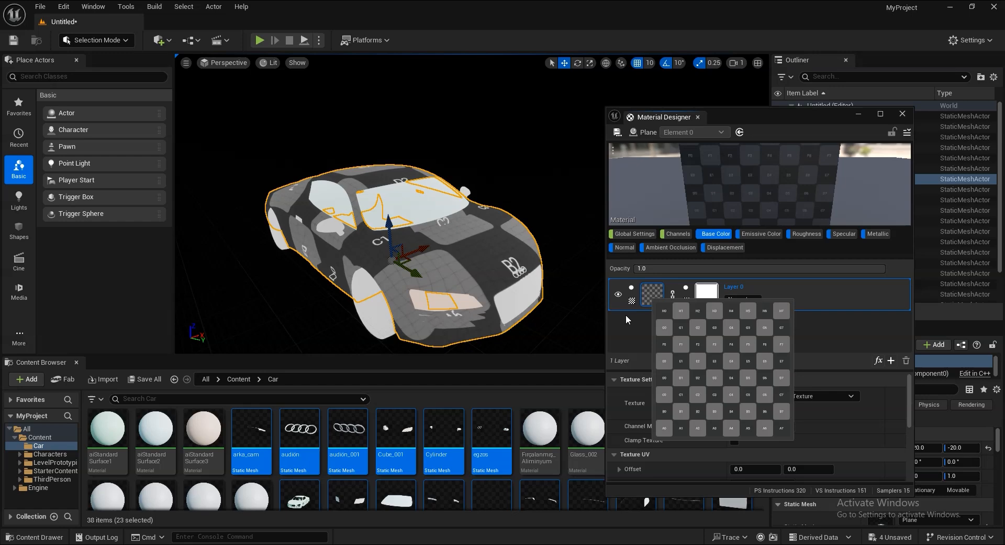
click(891, 360)
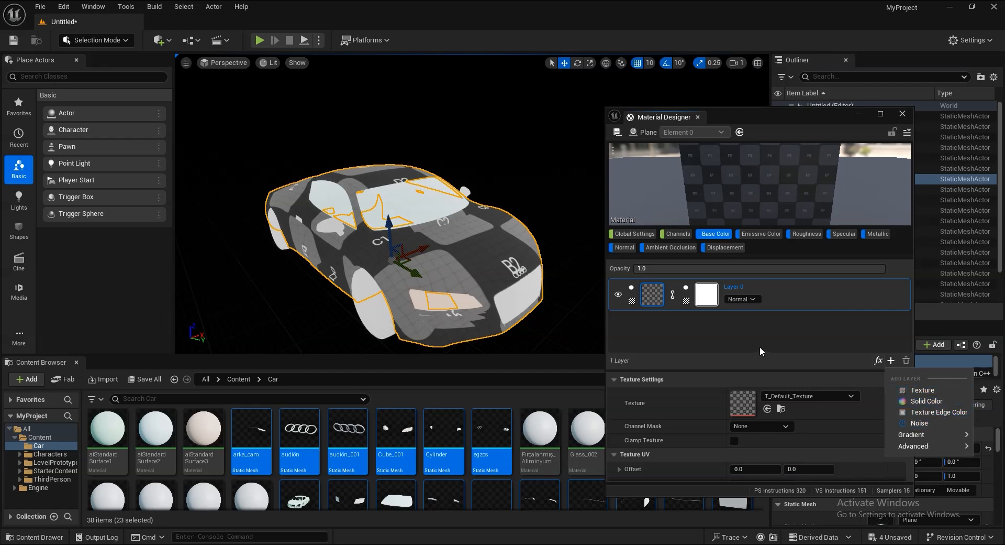
click(741, 333)
click(653, 296)
click(652, 297)
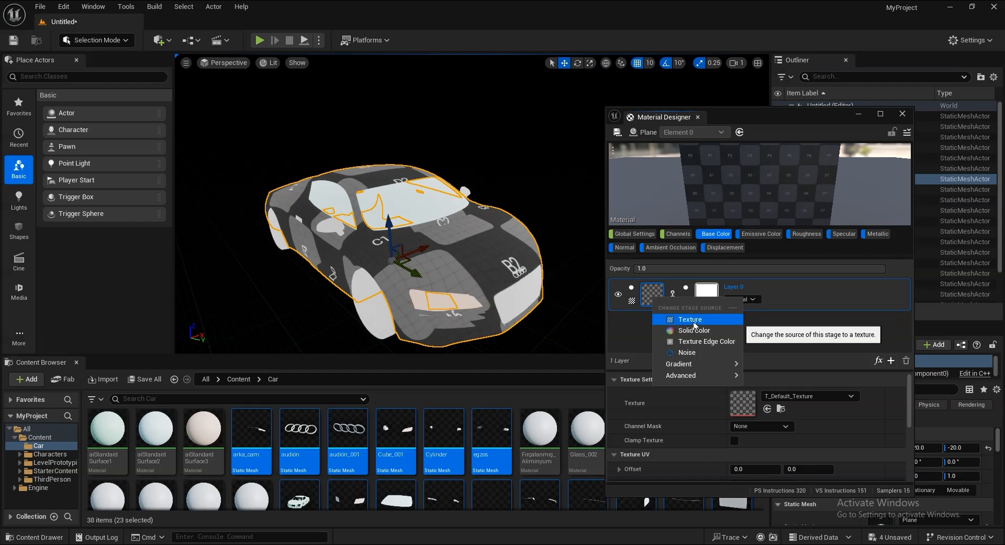
click(706, 294)
click(707, 293)
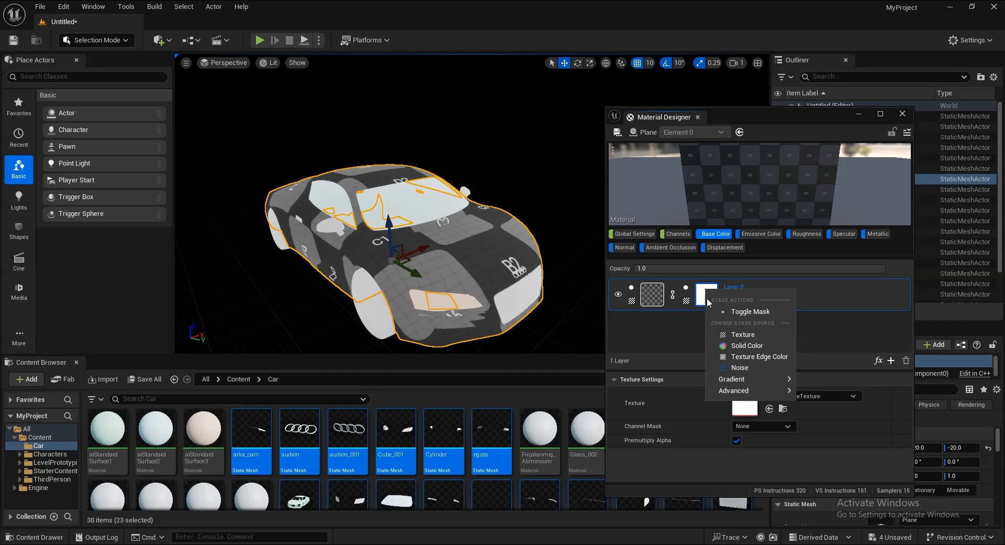
click(675, 325)
click(650, 295)
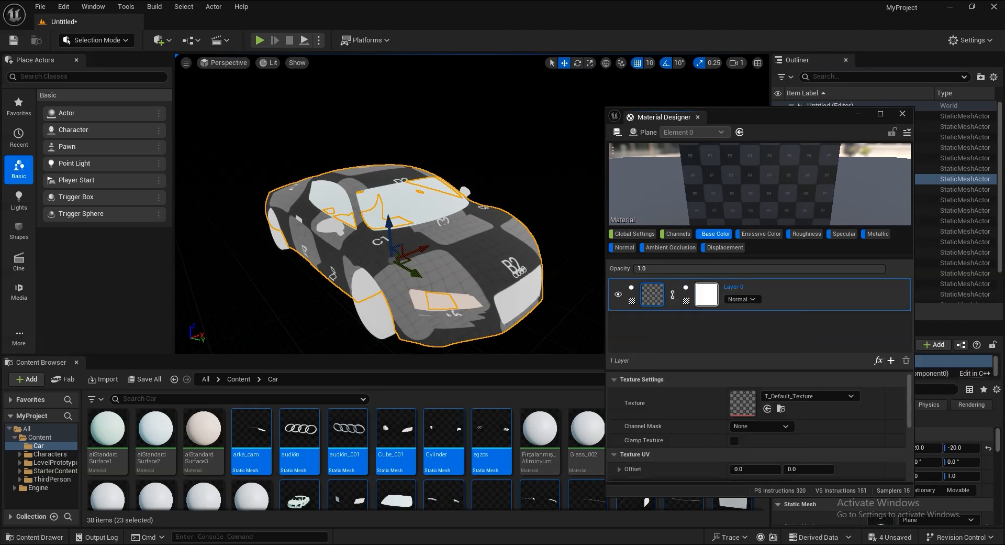
mouse_move(909, 406)
mouse_down()
mouse_move(907, 463)
mouse_move(910, 390)
mouse_up()
Locate the StreaksTest_StreaksBnW texture in the Content folder and its source file in the Mustang SupportingFiles folder.
click(233, 378)
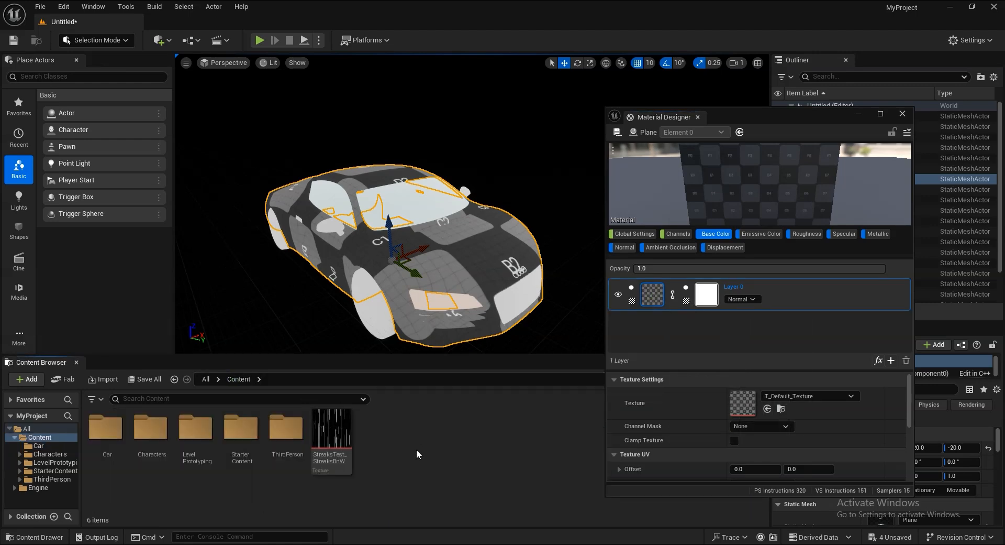
click(340, 440)
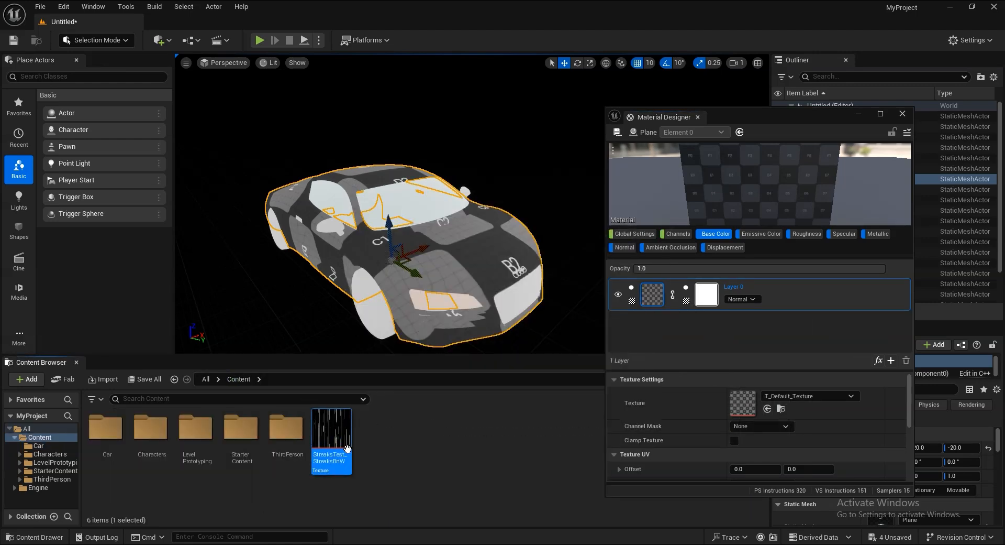
right_click(402, 451)
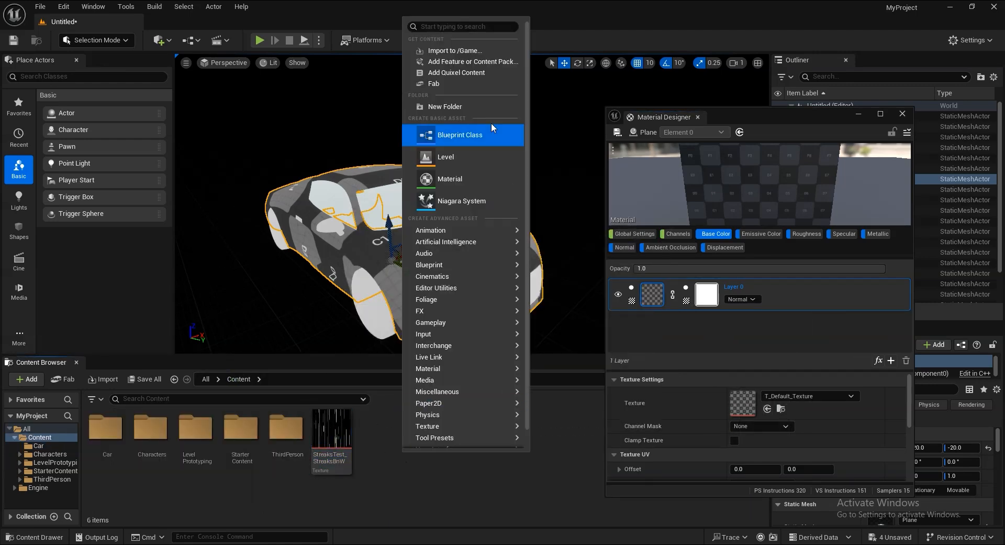
click(452, 51)
click(228, 60)
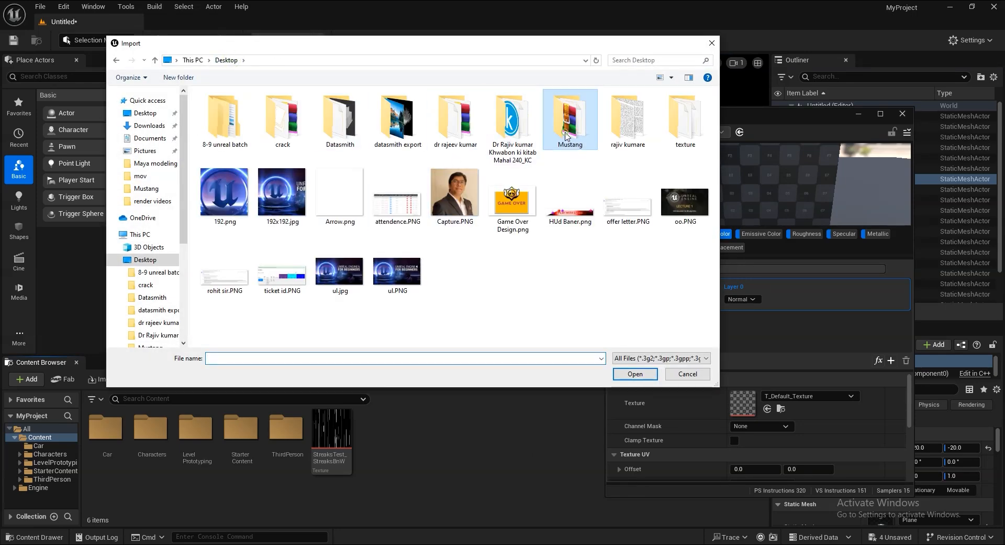
double_click(561, 132)
double_click(241, 120)
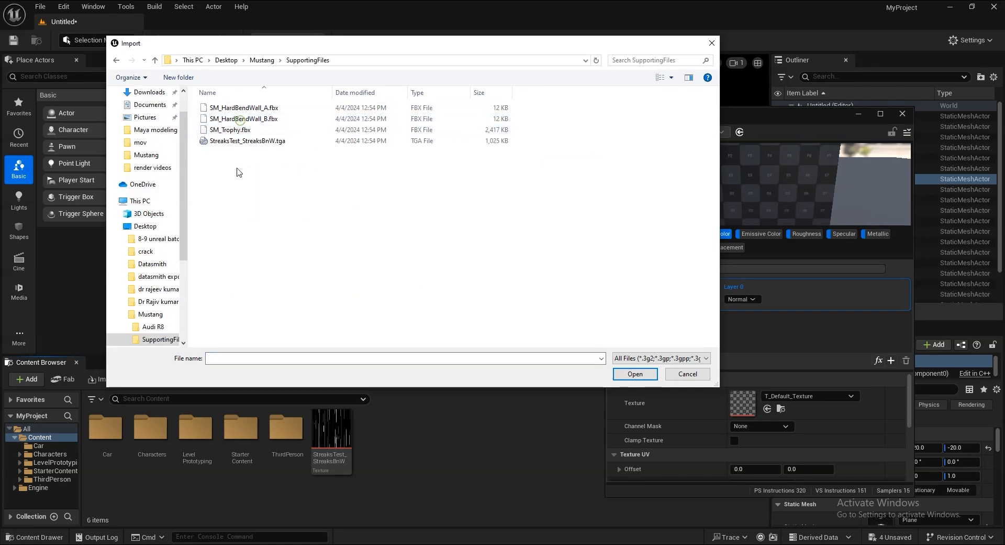
click(711, 44)
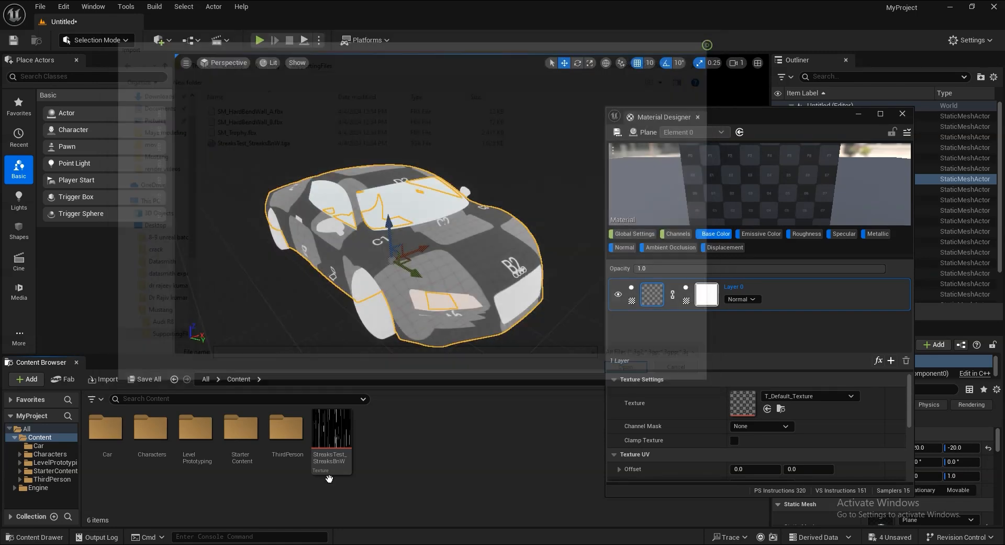
Assign the StreaksTest_StreaksBnW texture to Layer 0 of the Base Color channel.
drag(742, 117, 696, 161)
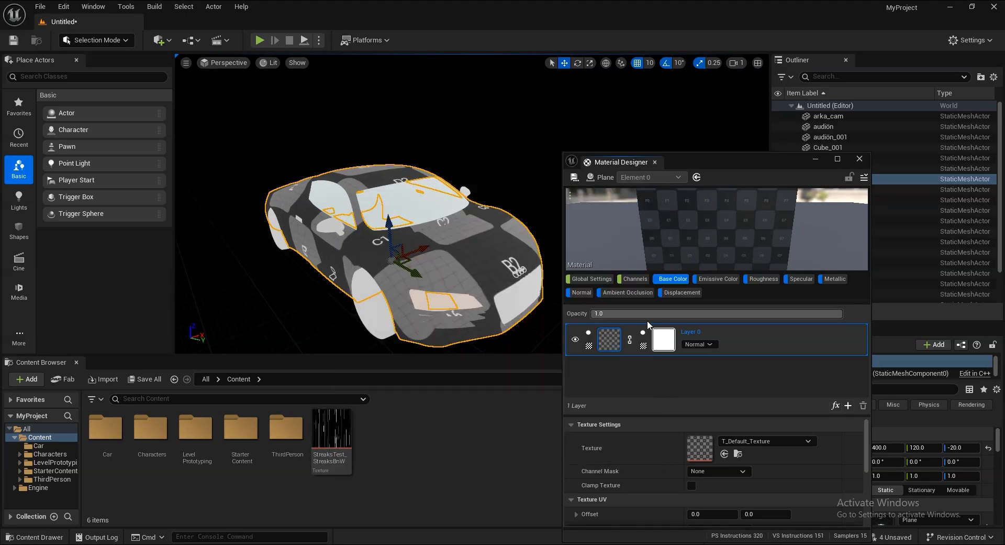
right_click(612, 344)
click(661, 361)
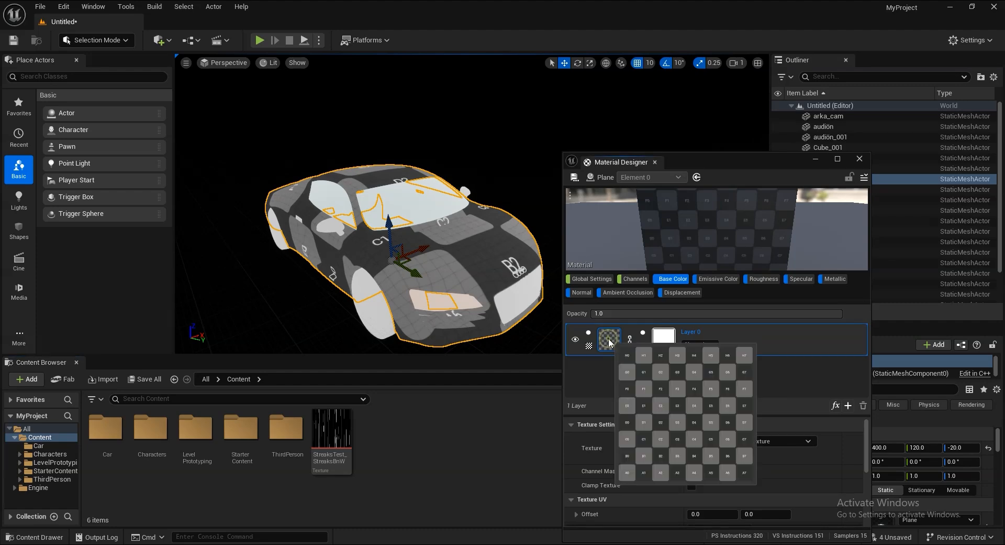
click(753, 441)
text(s)
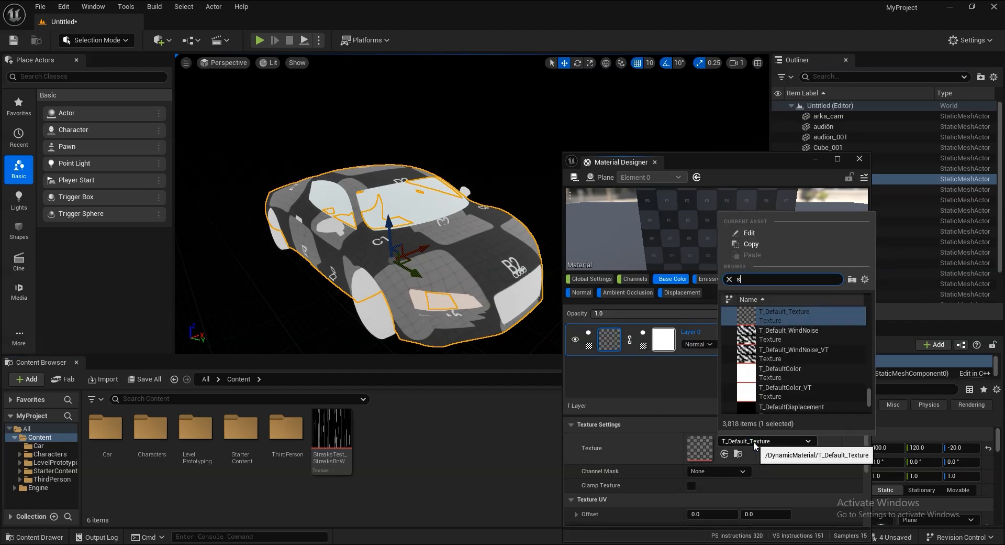
text(trea)
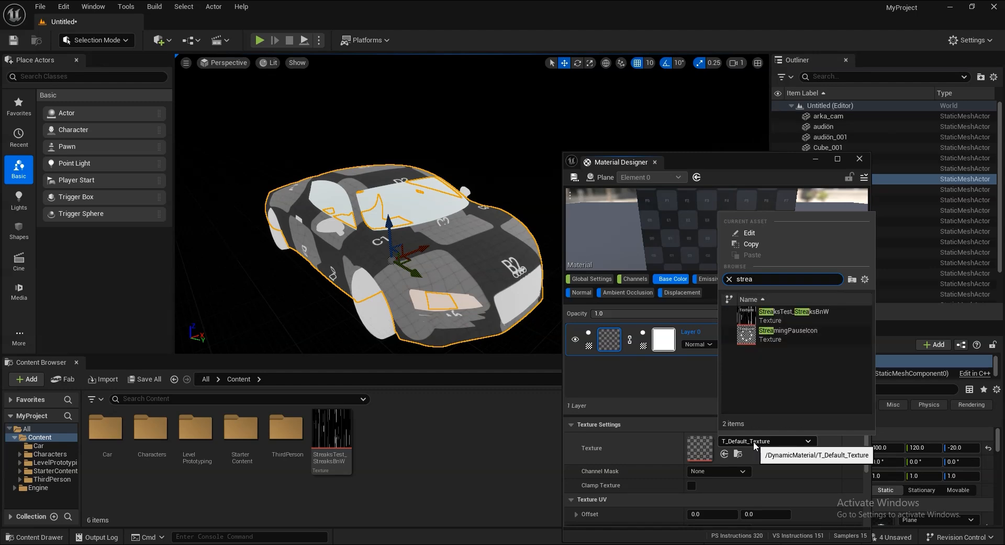
click(809, 315)
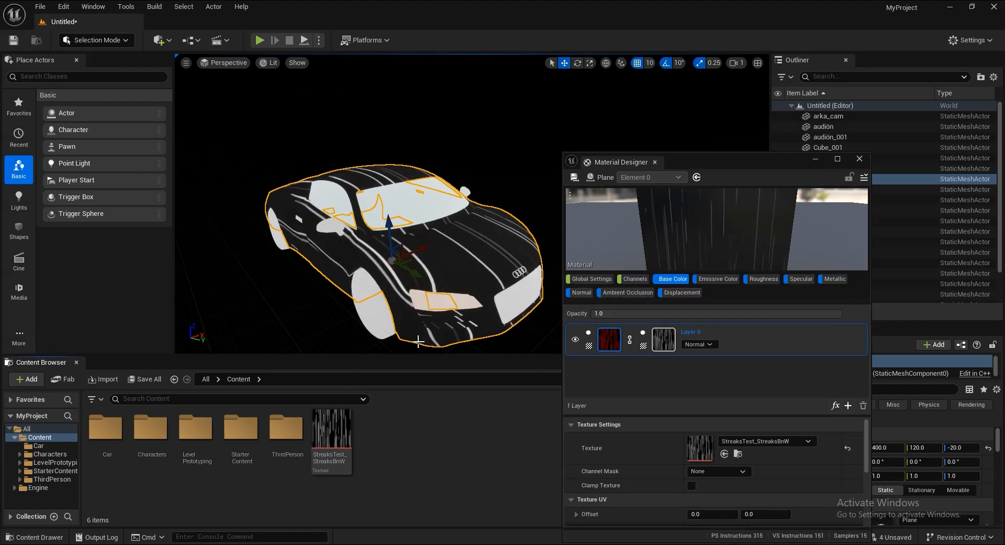
Add a Solid Color layer above the streaks layer in the Base Color channel.
alt+drag(506, 247, 555, 278)
alt+drag(388, 277, 456, 286)
alt+drag(366, 189, 434, 285)
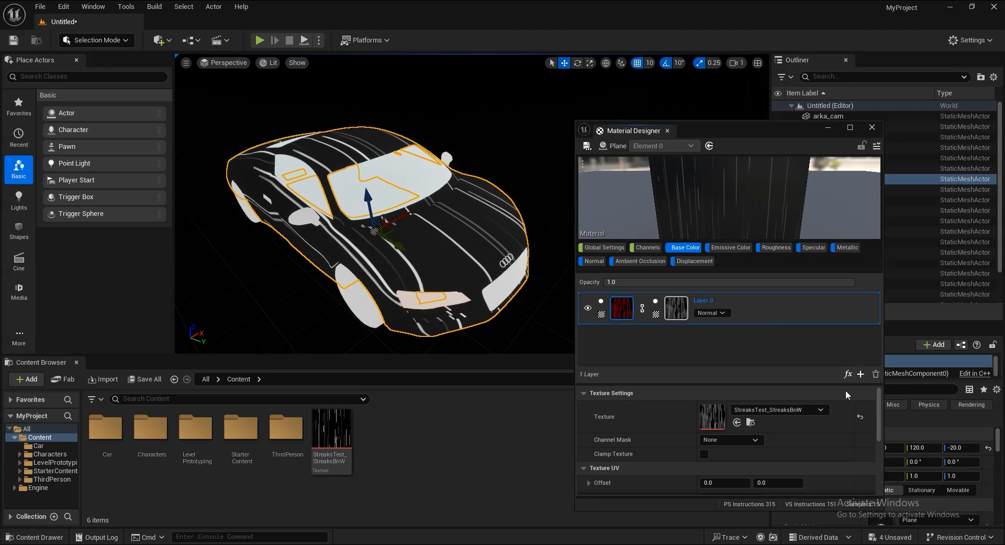
click(861, 374)
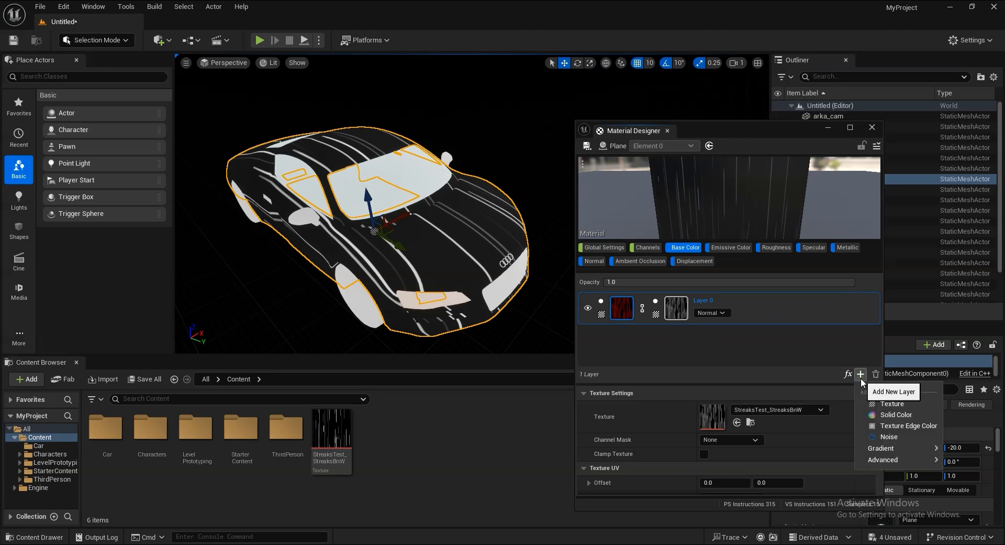
click(896, 416)
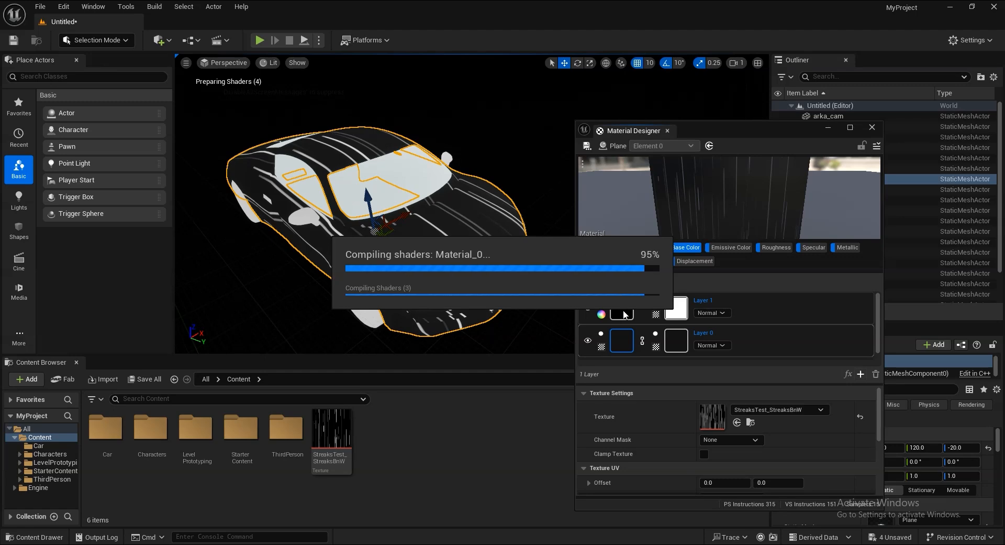
Set the Solid Color layer to a very dark navy blue and move it beneath the streaks texture layer.
click(623, 314)
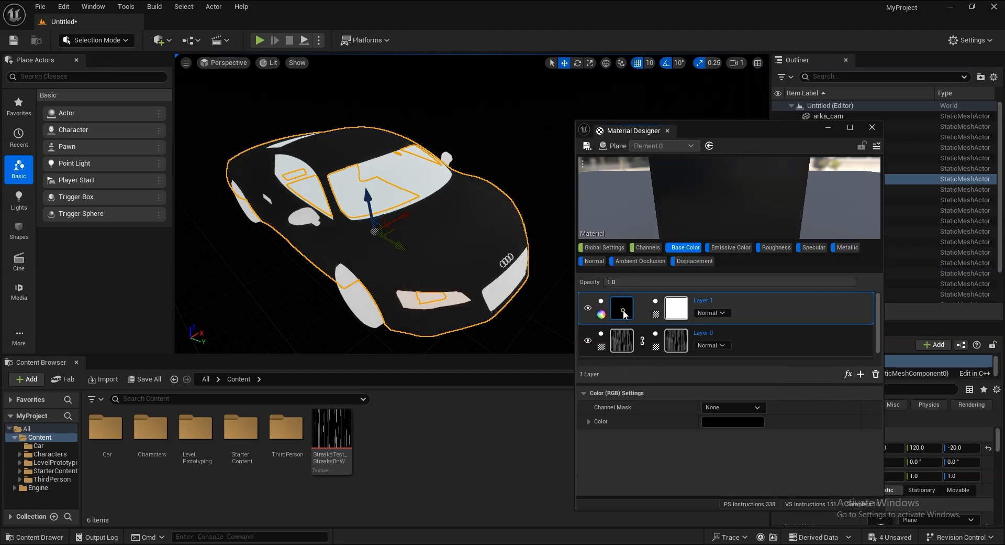
click(742, 422)
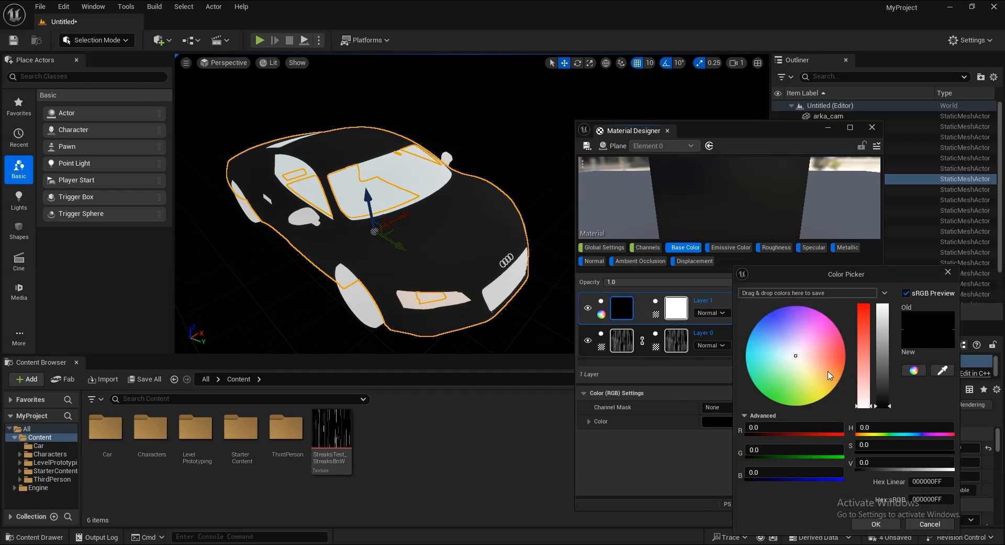
drag(864, 352, 895, 401)
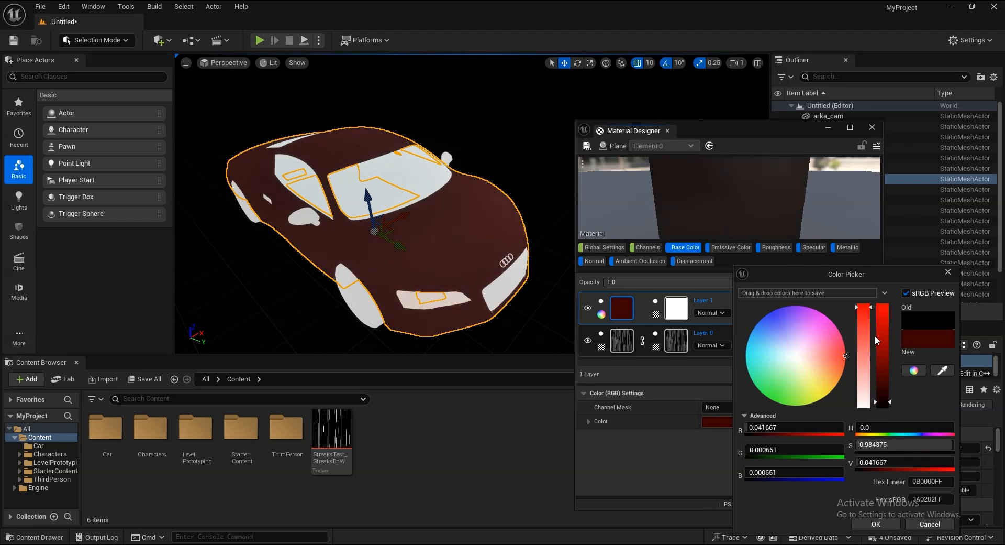
mouse_move(873, 309)
mouse_down()
mouse_move(869, 322)
mouse_move(871, 302)
mouse_up()
mouse_move(888, 401)
mouse_down()
mouse_move(890, 385)
mouse_move(892, 405)
mouse_up()
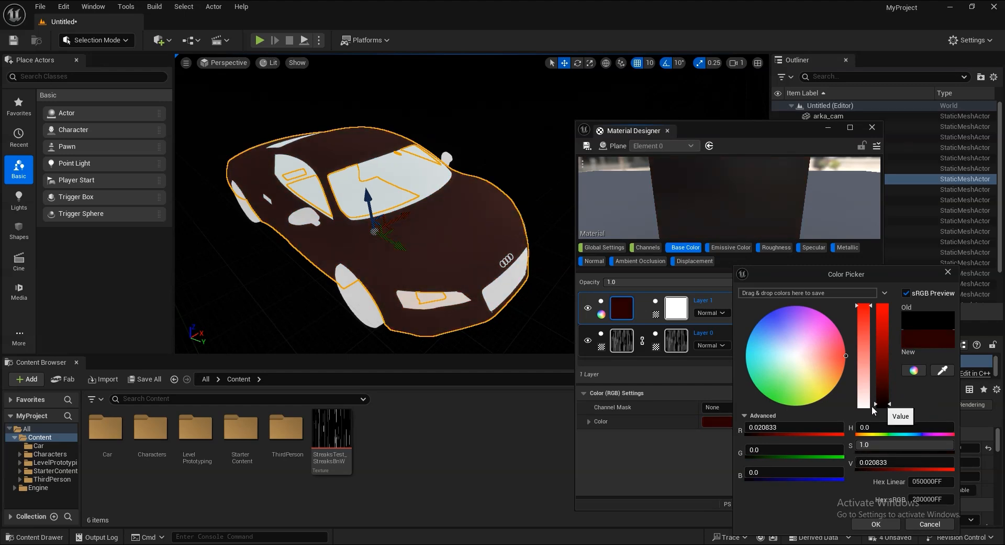
drag(771, 317, 772, 322)
drag(892, 402, 891, 404)
click(876, 524)
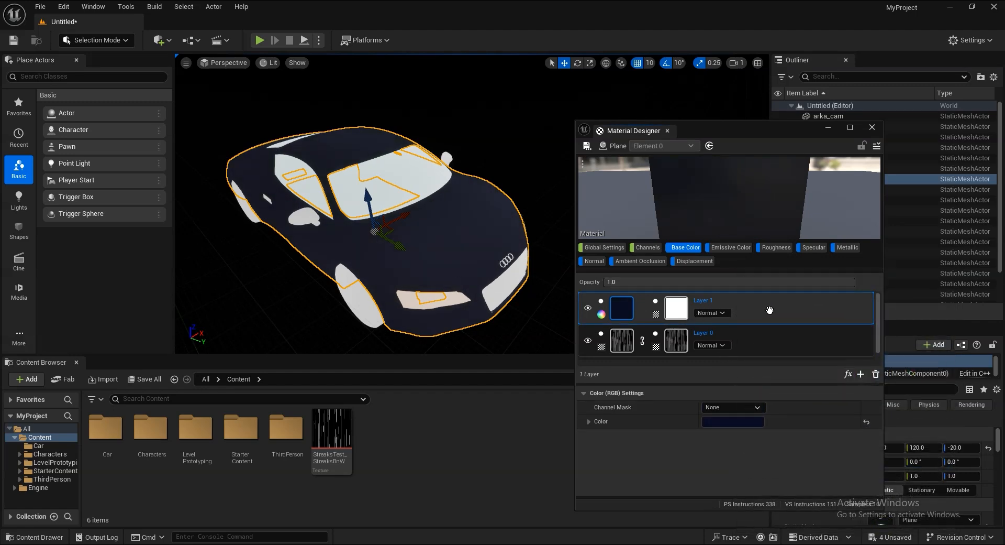
drag(765, 307, 770, 343)
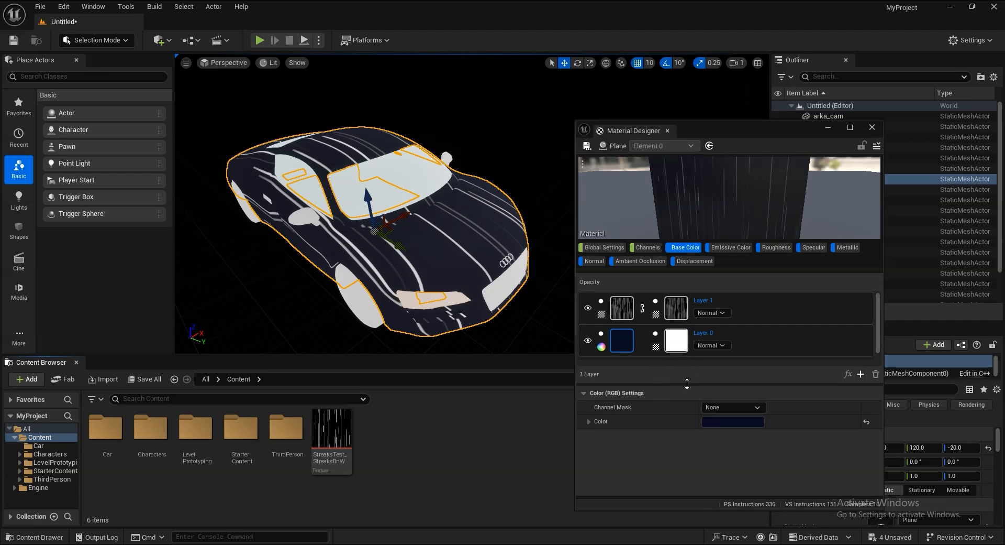
drag(686, 384, 694, 424)
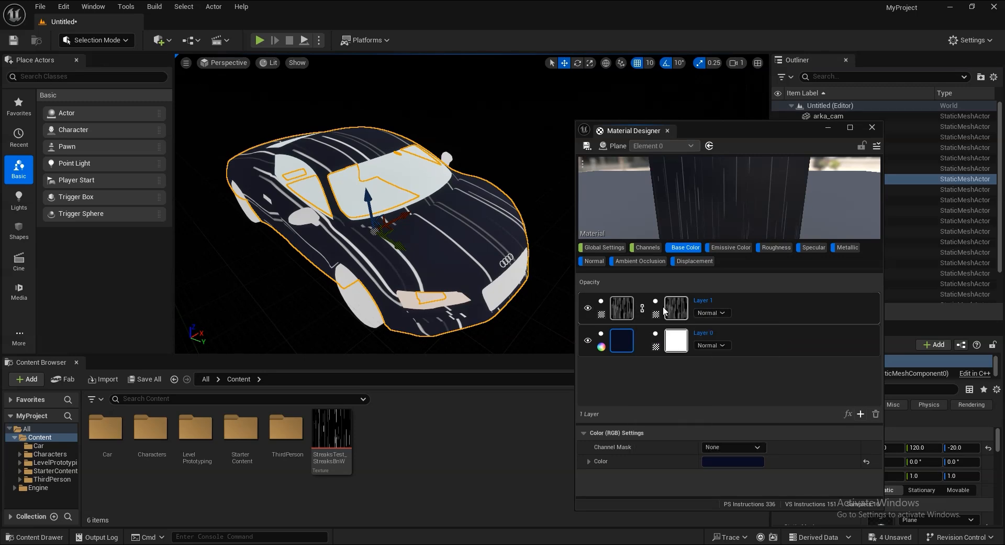
Unlink the UVs of the streaks layer's texture and mask, and link them again.
mouse_move(684, 309)
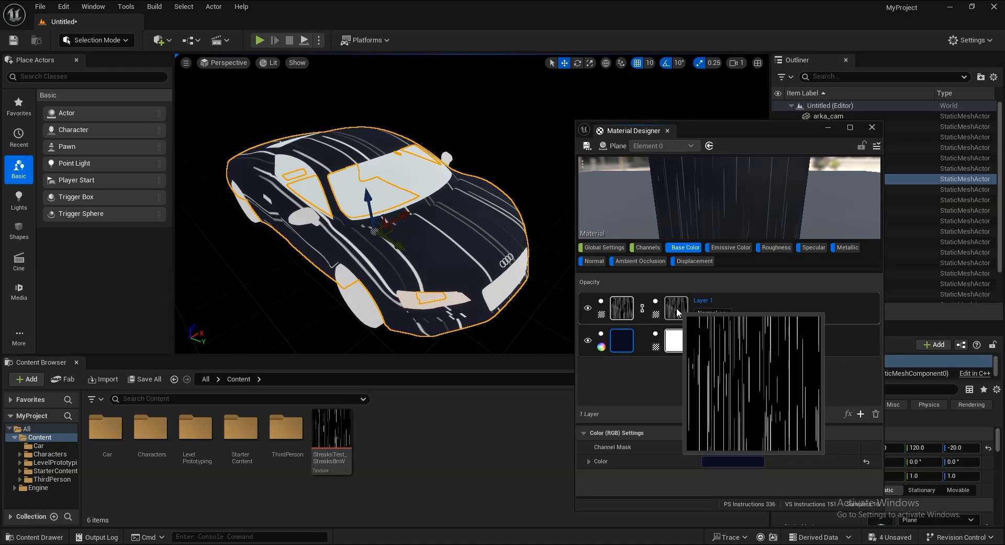
click(643, 309)
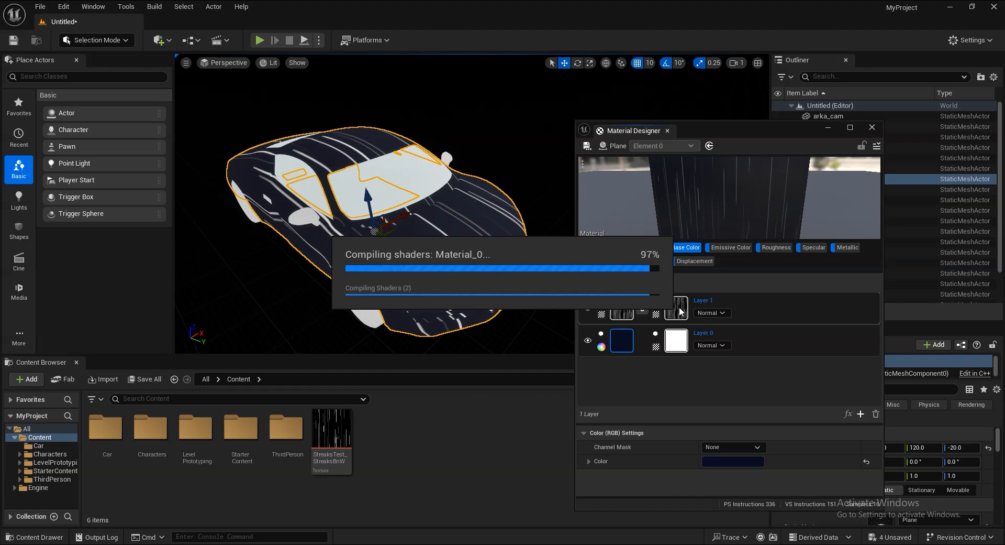
mouse_move(680, 306)
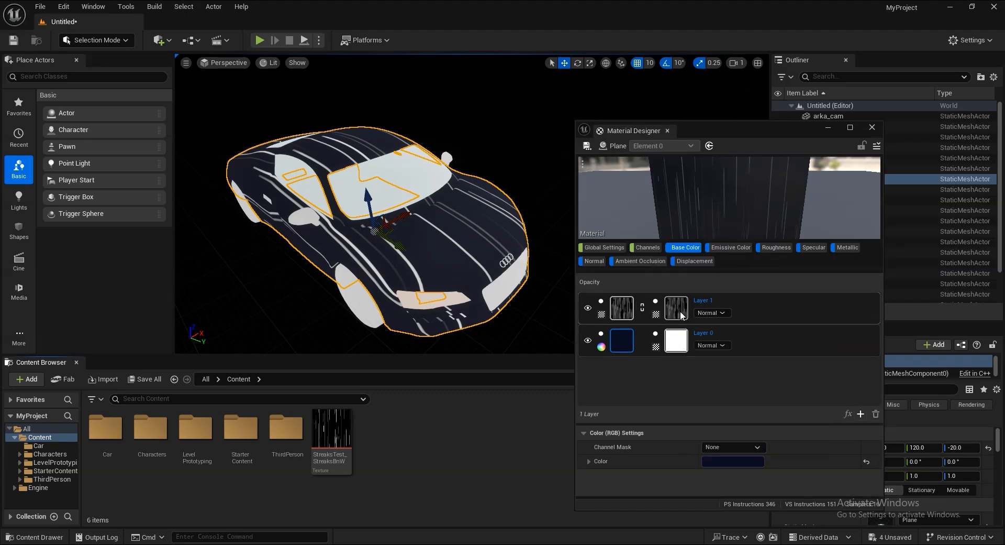
click(643, 309)
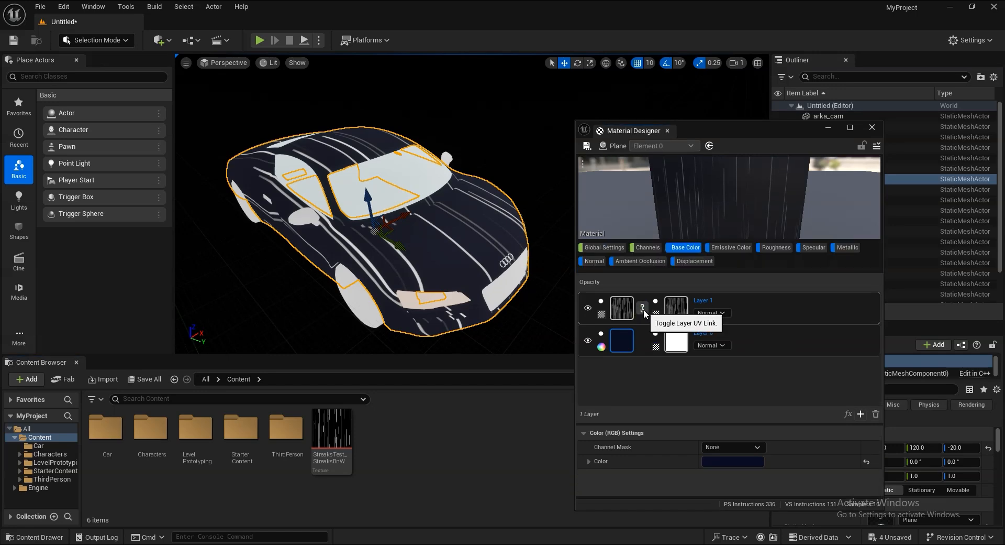
Select the streaks layer and add a Panner (UV) distortion effect to it.
right_click(768, 305)
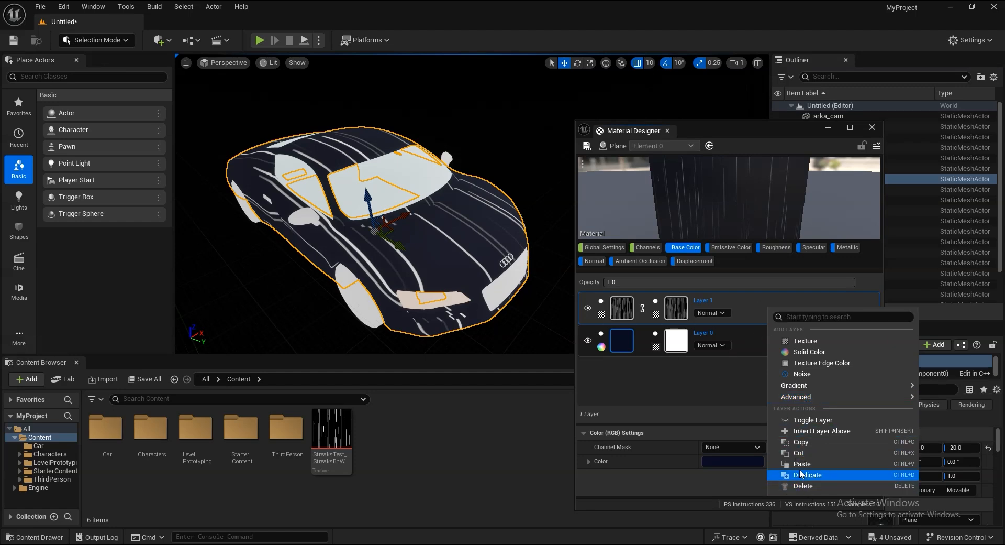
click(749, 316)
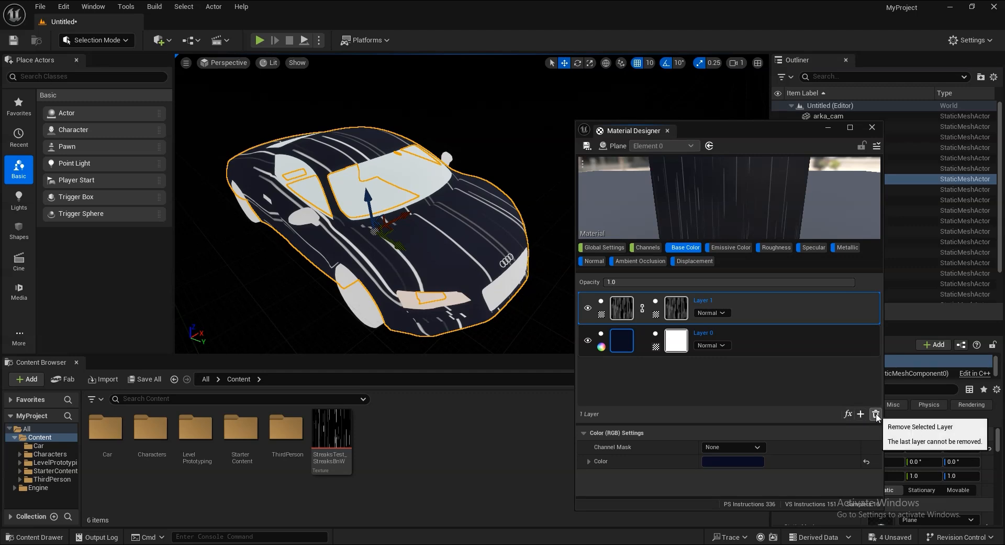
click(848, 414)
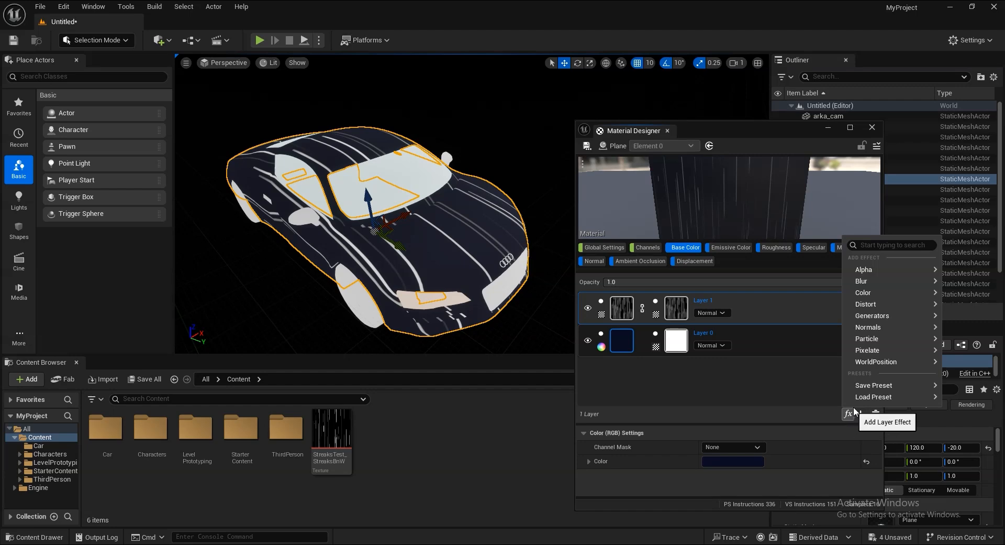
mouse_move(872, 308)
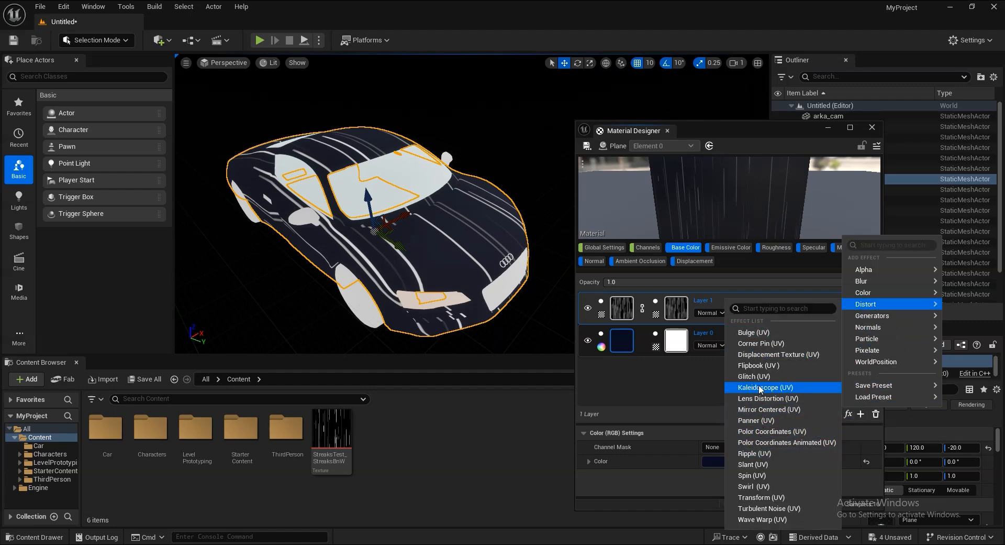
click(762, 421)
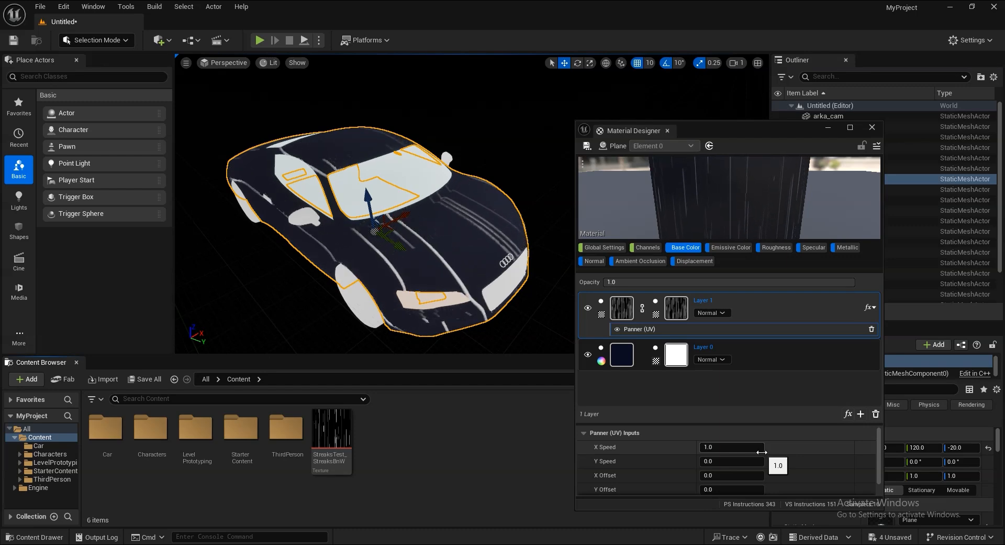
Set the Panner effect's X Speed to 0 and its Y Speed to -5.
click(727, 449)
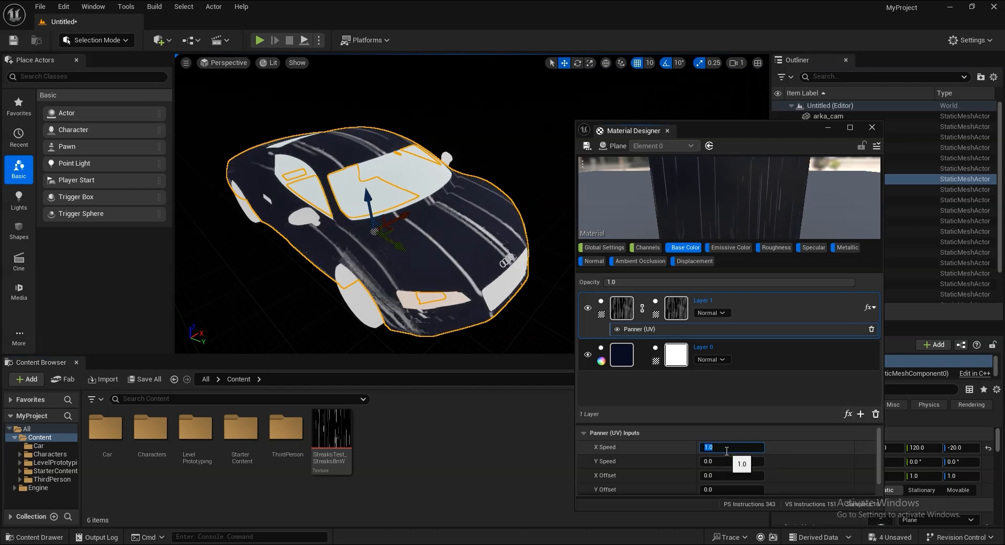
text(0)
key(Tab)
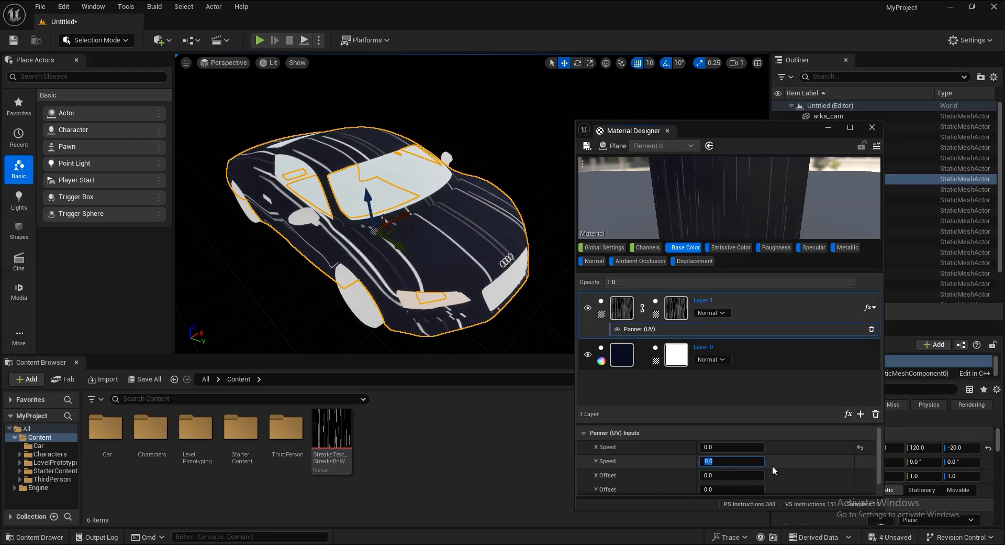
text(1)
key(Return)
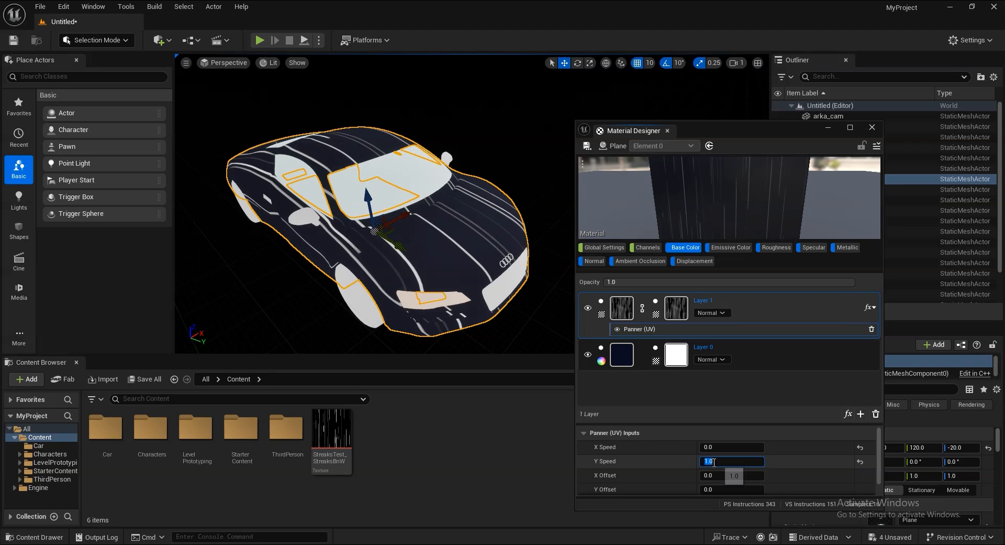
text(-1)
key(Return)
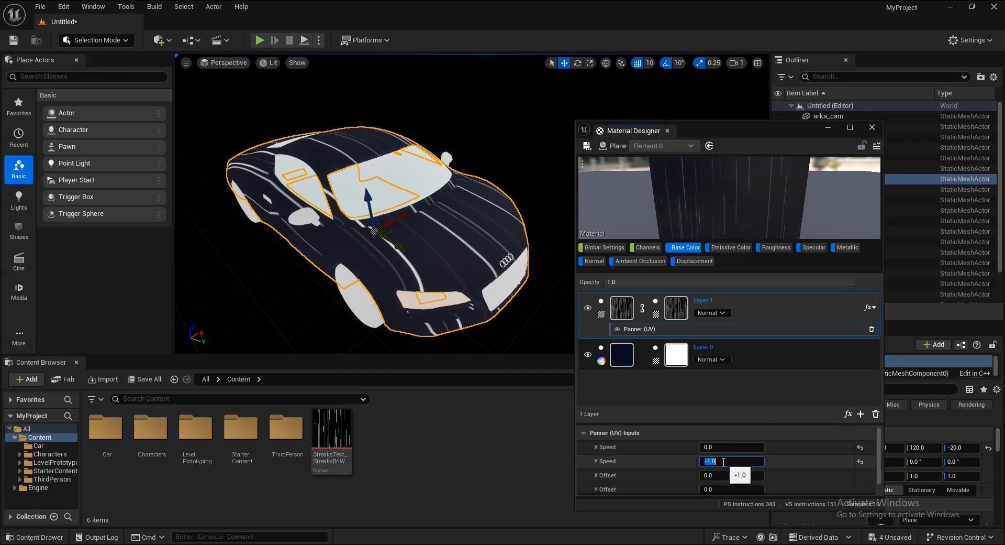
text(-5)
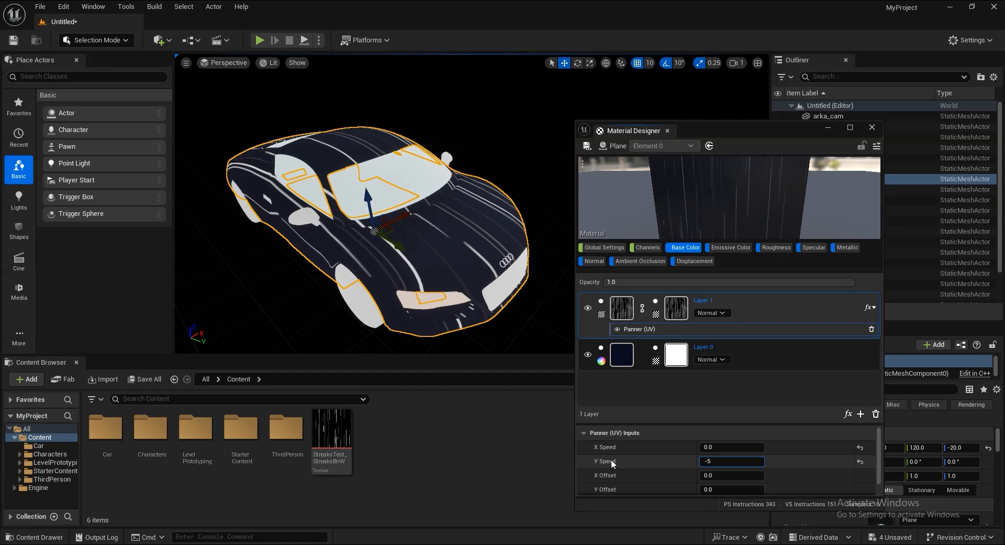
key(Return)
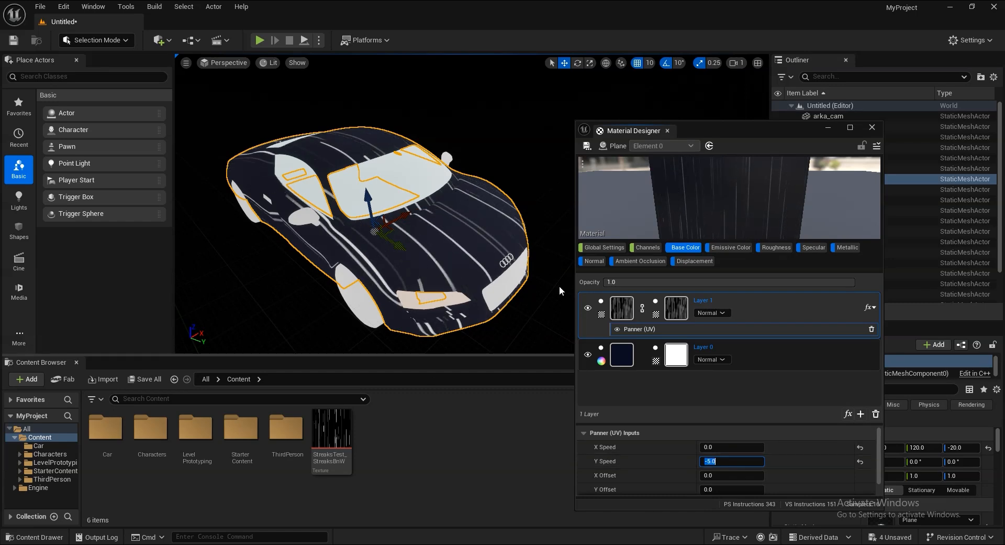
Deselect the car body, duplicate the streaks layer together with its Panner effect, and dismiss the message log.
drag(559, 285, 517, 280)
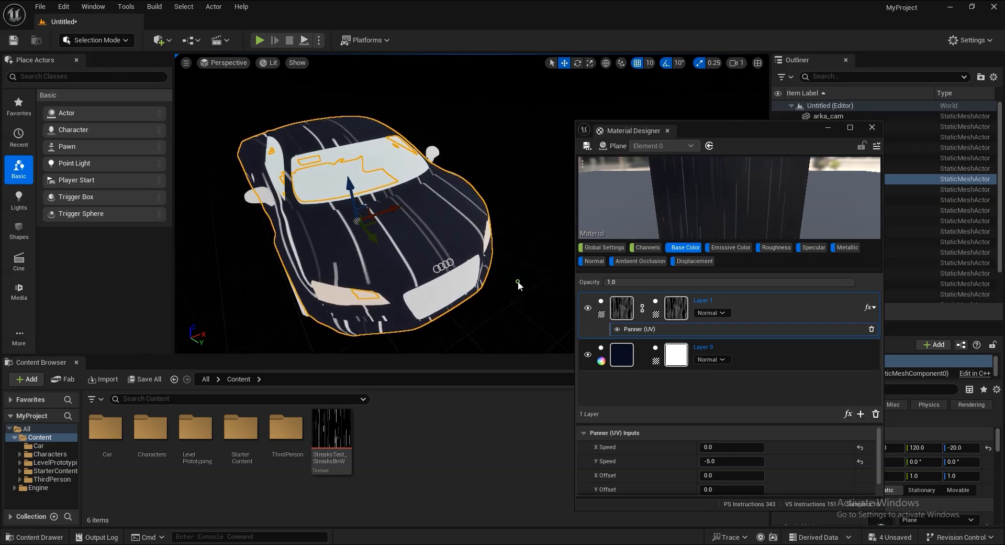
click(517, 281)
mouse_move(482, 326)
alt+mouse_down()
mouse_move(595, 298)
mouse_move(540, 350)
mouse_move(517, 315)
mouse_move(529, 305)
alt+mouse_up()
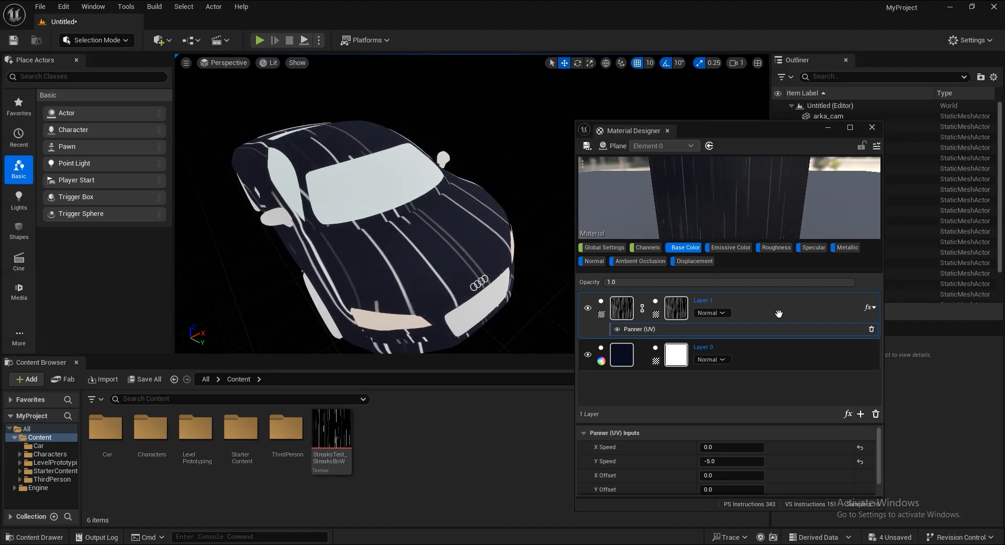
right_click(753, 308)
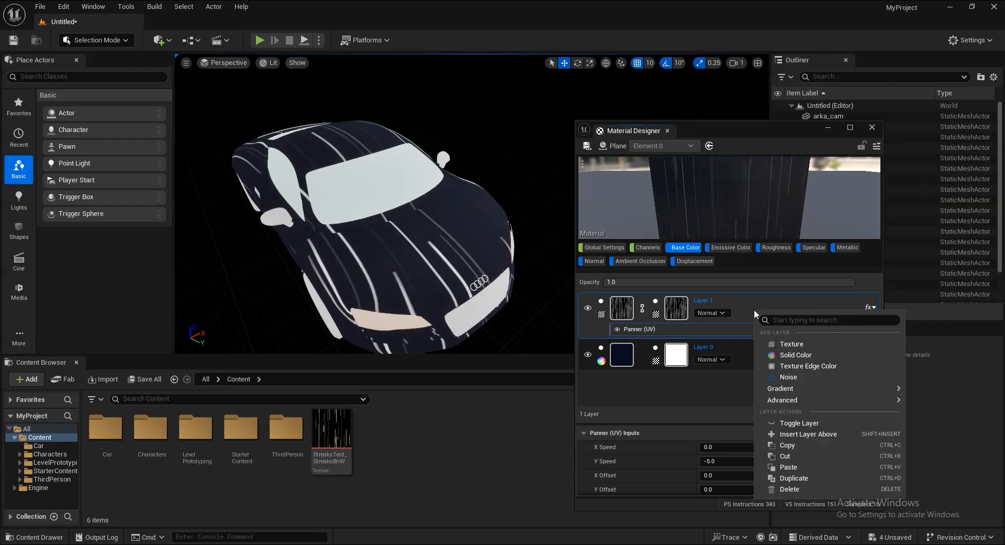
click(792, 482)
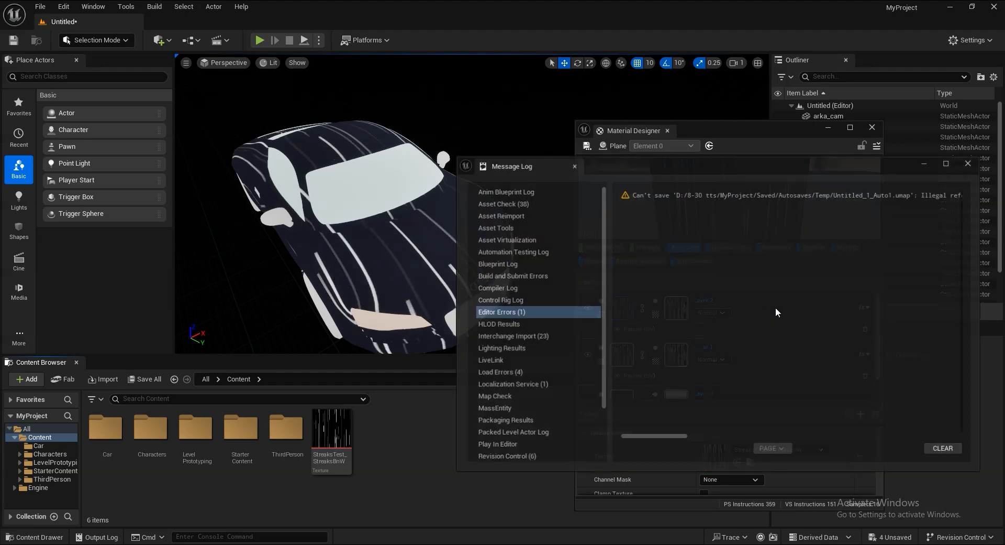
click(968, 163)
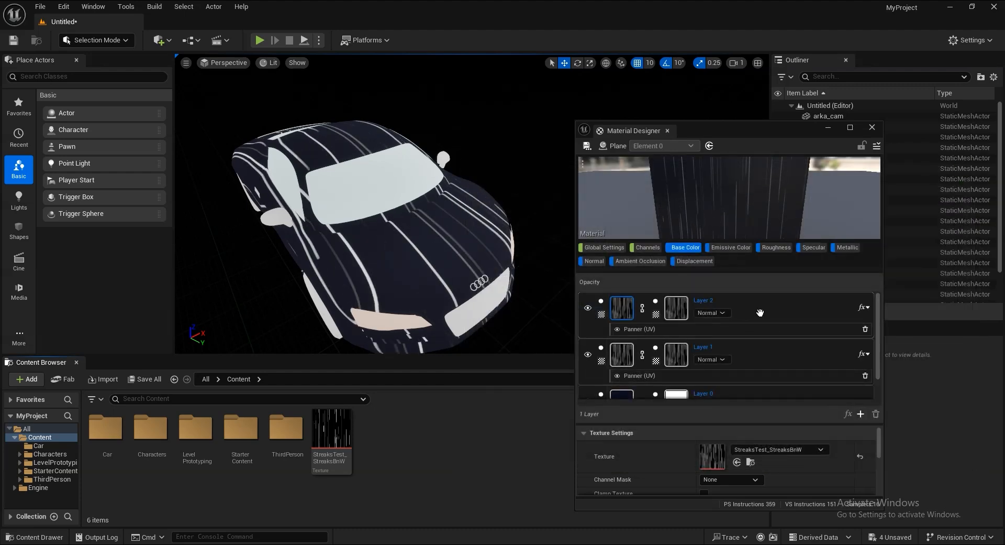
Add a Transform (UV) distortion effect to Layer 2, with its Y position at 0.43 and its rotation at about 51.84.
click(848, 414)
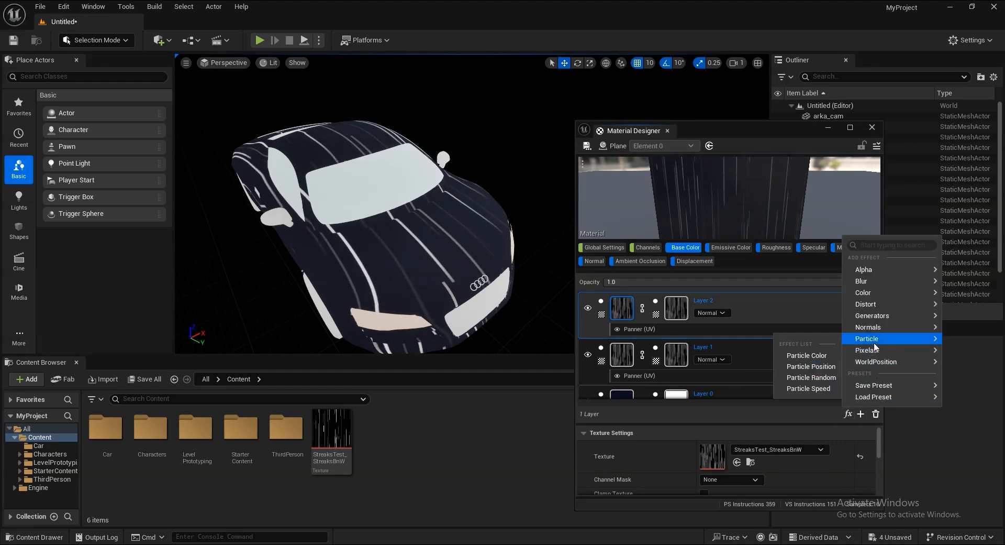
mouse_move(867, 305)
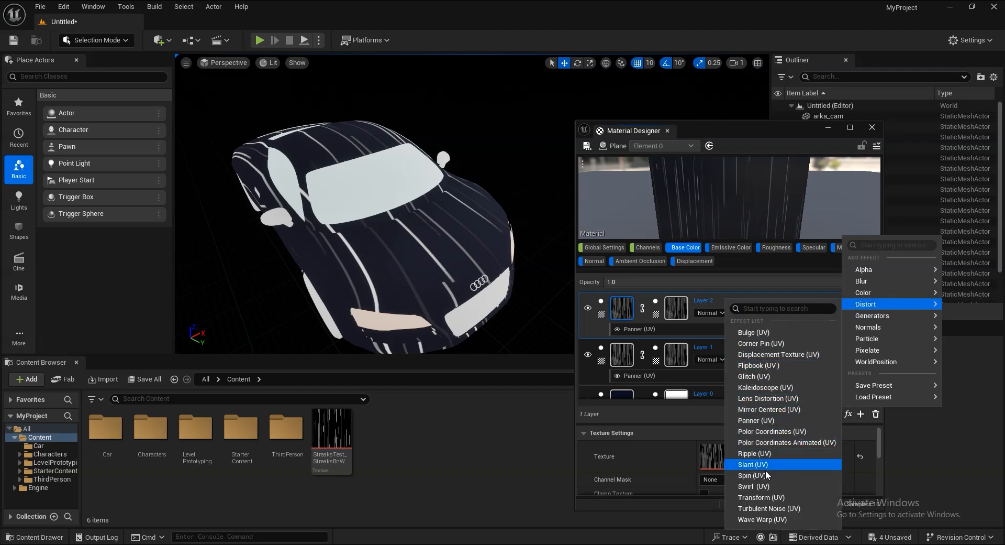
click(759, 497)
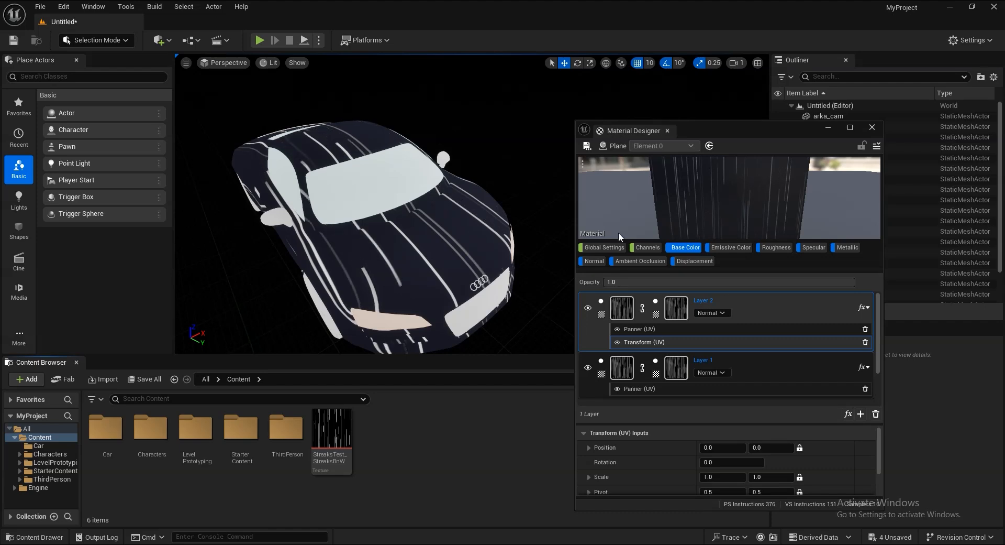
drag(723, 450, 758, 449)
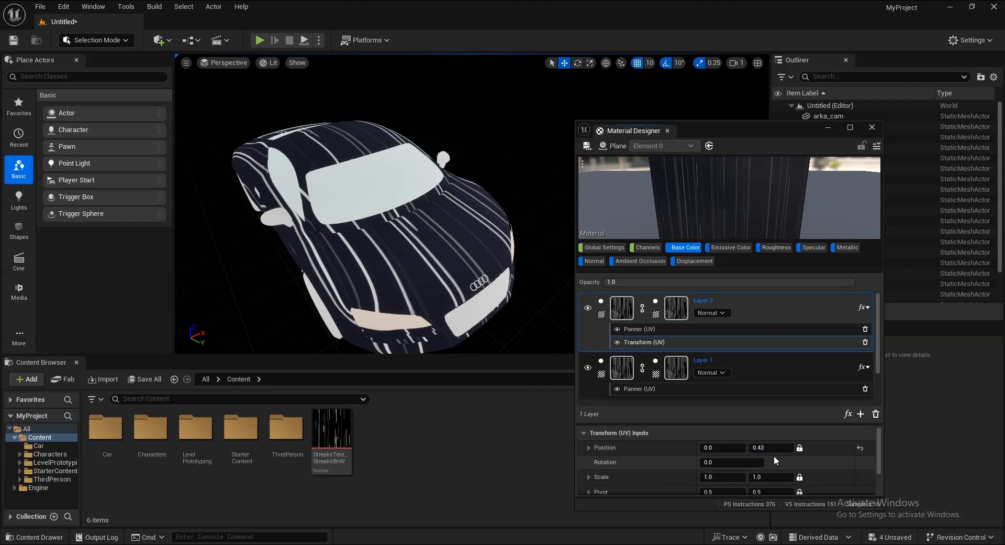
drag(726, 464, 759, 464)
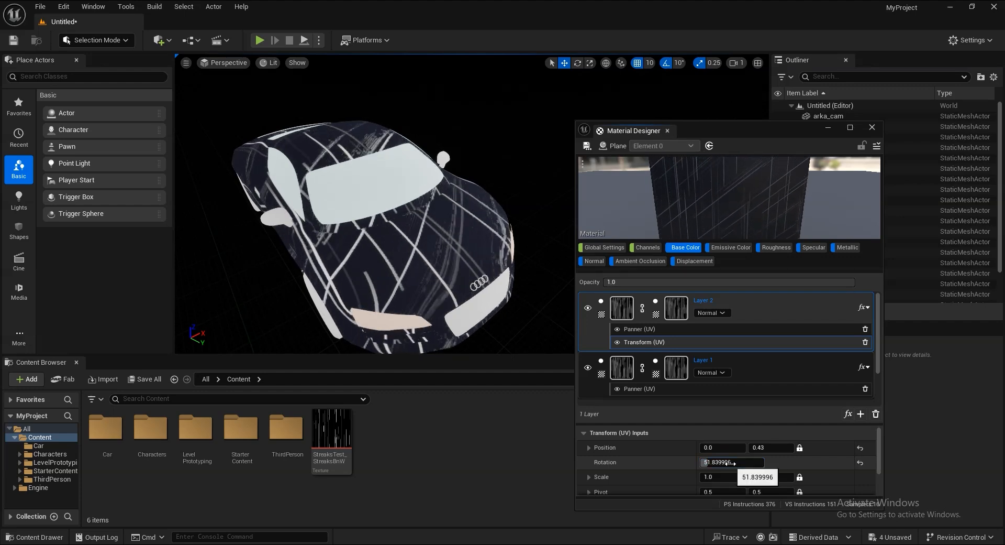
Add a Color Tint effect to Layer 2 and set its tint color to bright yellow.
right_click(756, 315)
click(756, 296)
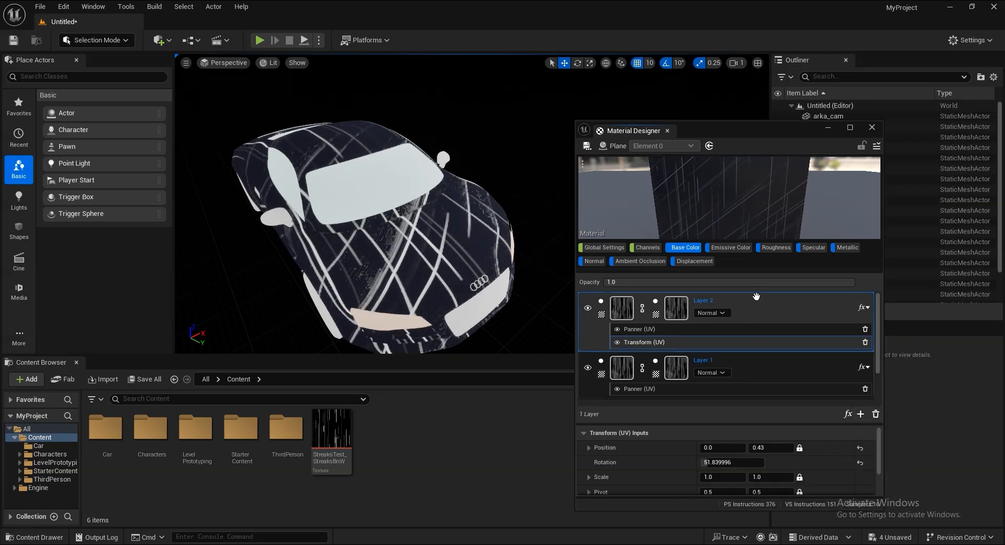
click(848, 413)
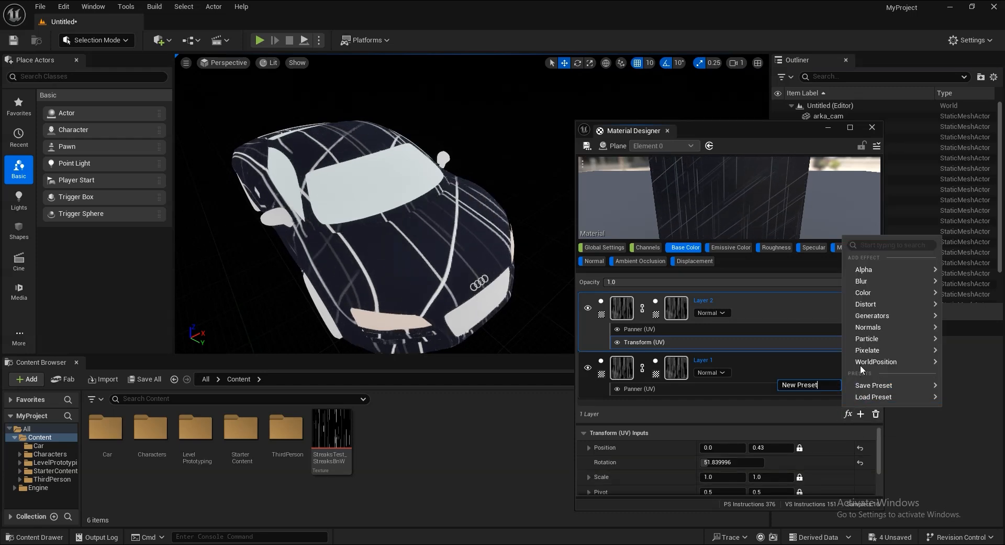
mouse_move(872, 292)
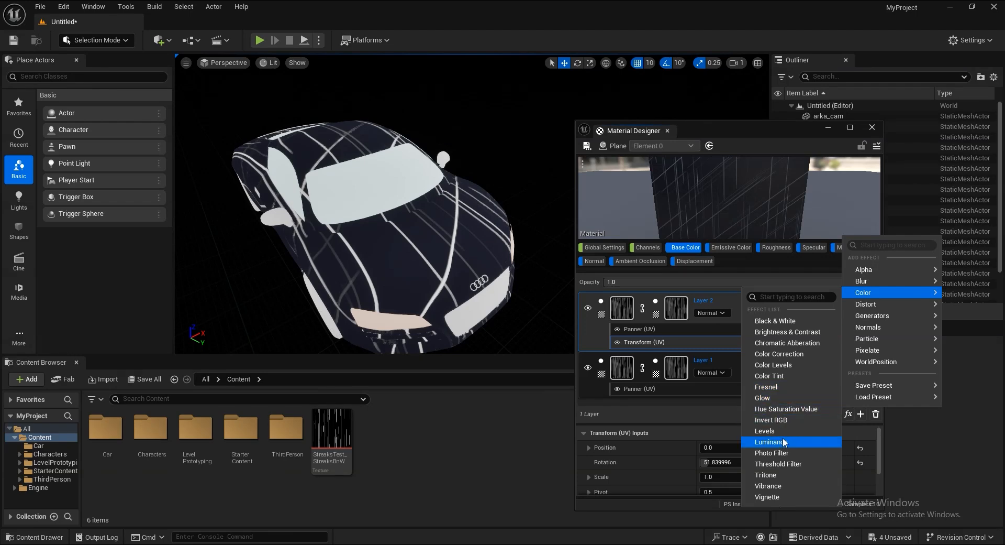
click(778, 376)
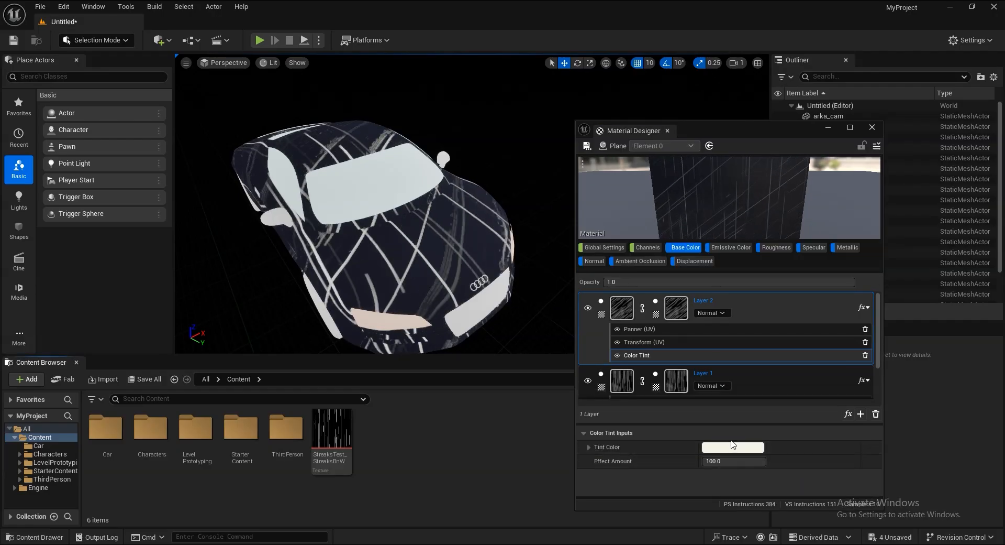
click(729, 447)
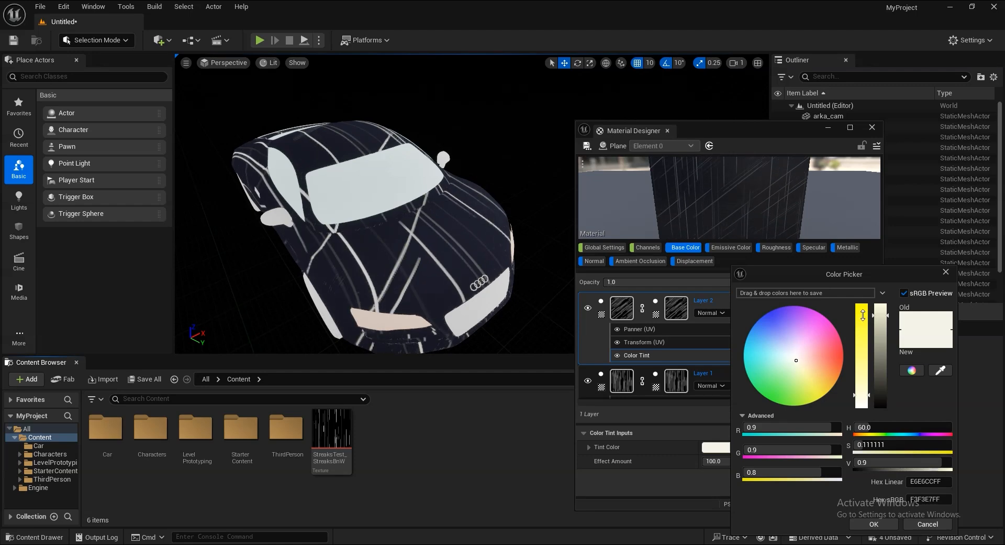
click(818, 399)
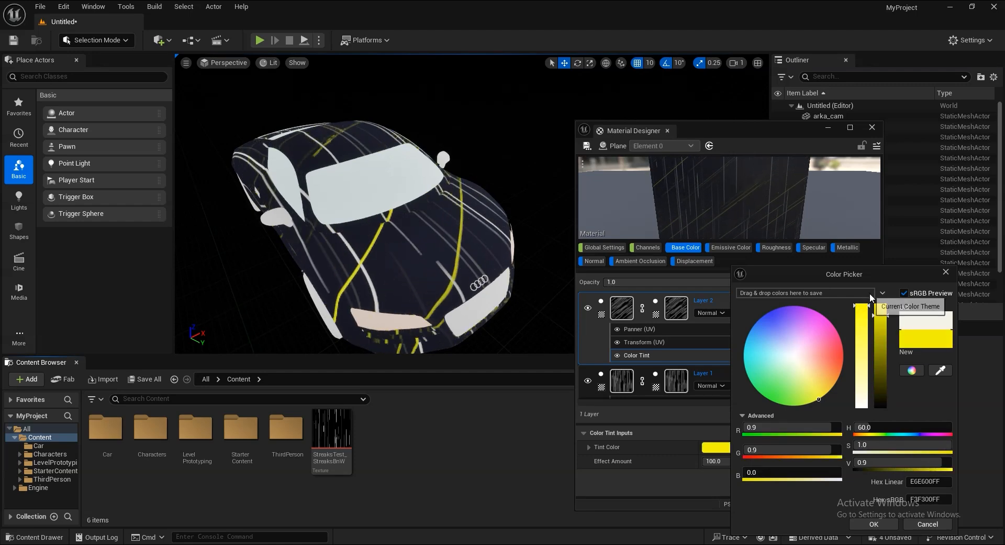
click(927, 522)
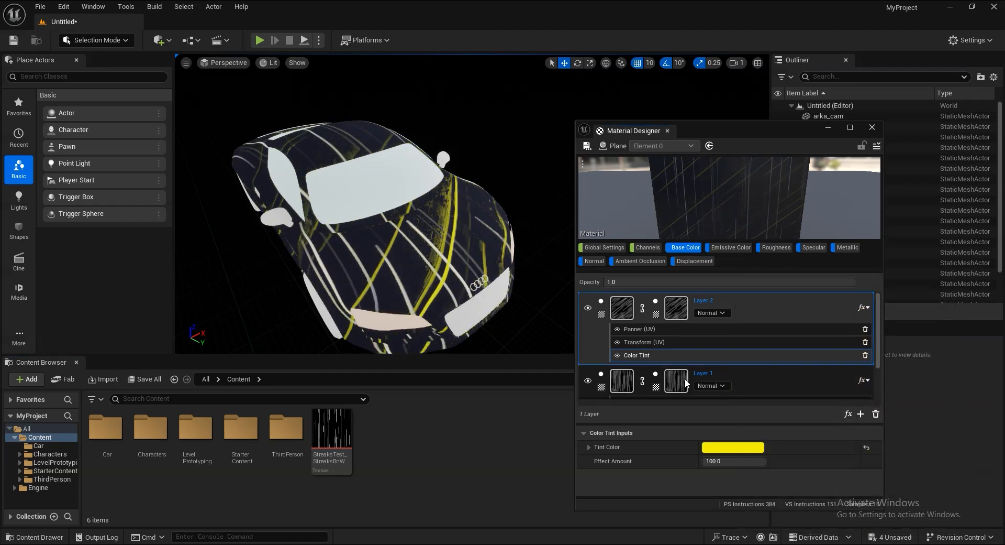
Duplicate Layer 1 and add a Transform (UV) effect with an X position of 0.2 to the copy.
right_click(743, 378)
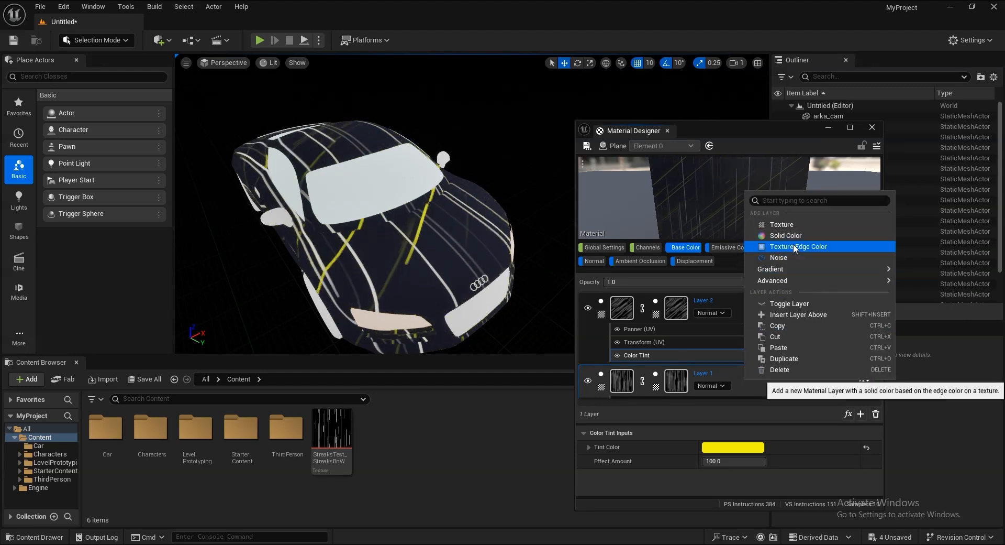
click(792, 358)
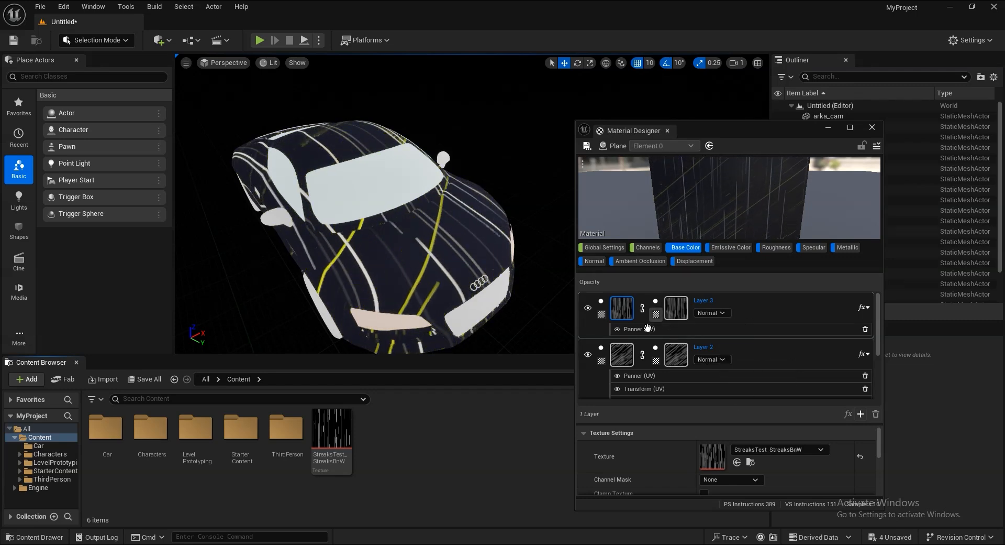
click(760, 311)
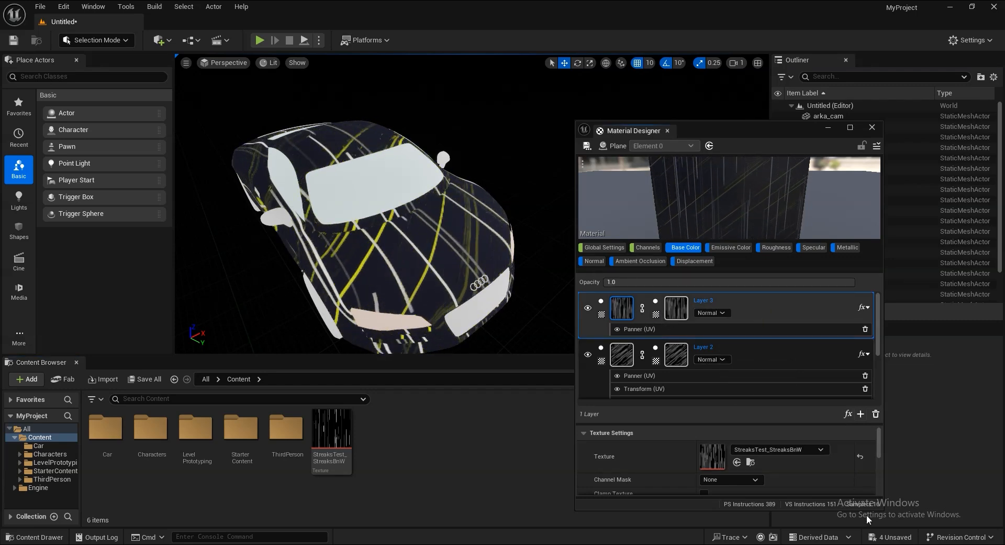
click(847, 413)
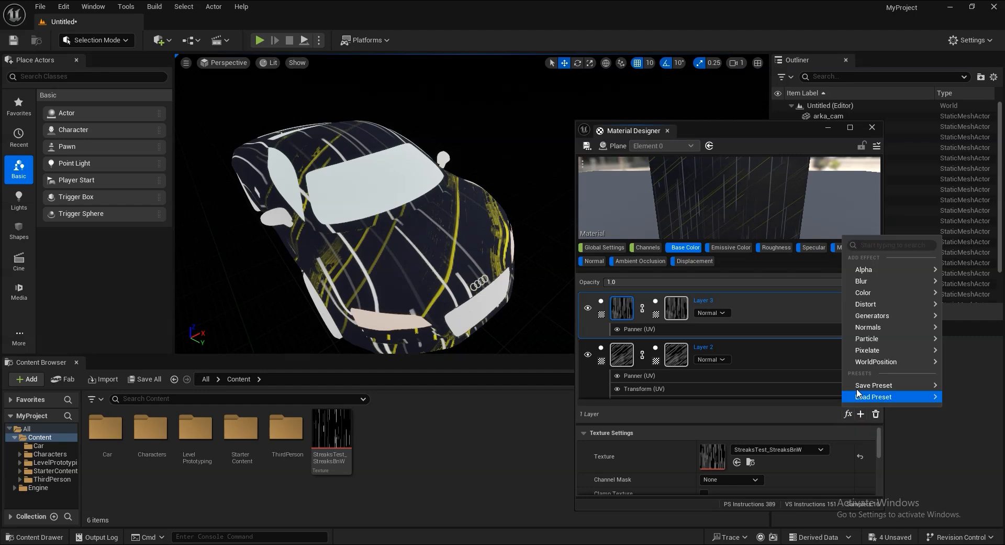
mouse_move(859, 307)
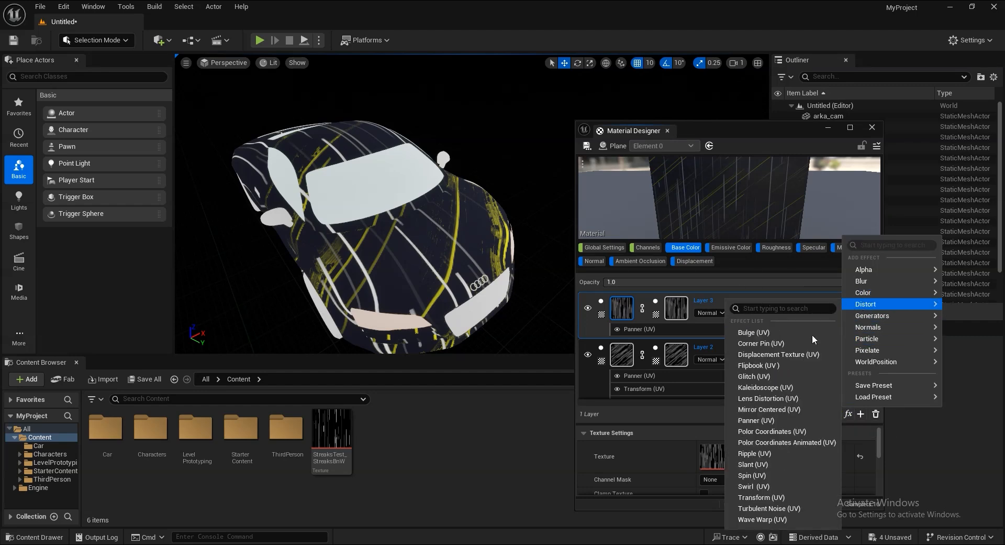
click(762, 497)
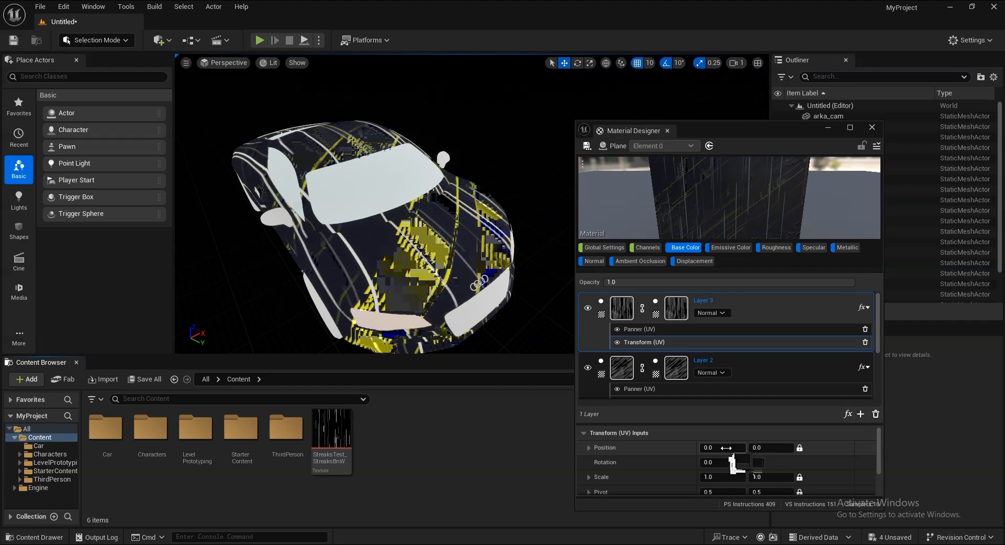
drag(726, 448, 736, 448)
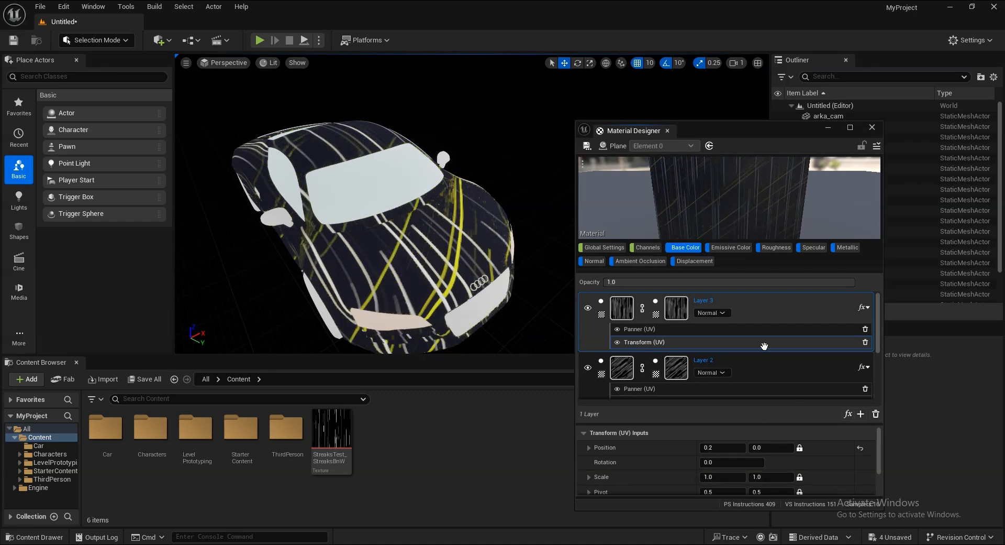
Add a Color Tint effect to Layer 3 and set its tint color to bright pink.
right_click(790, 315)
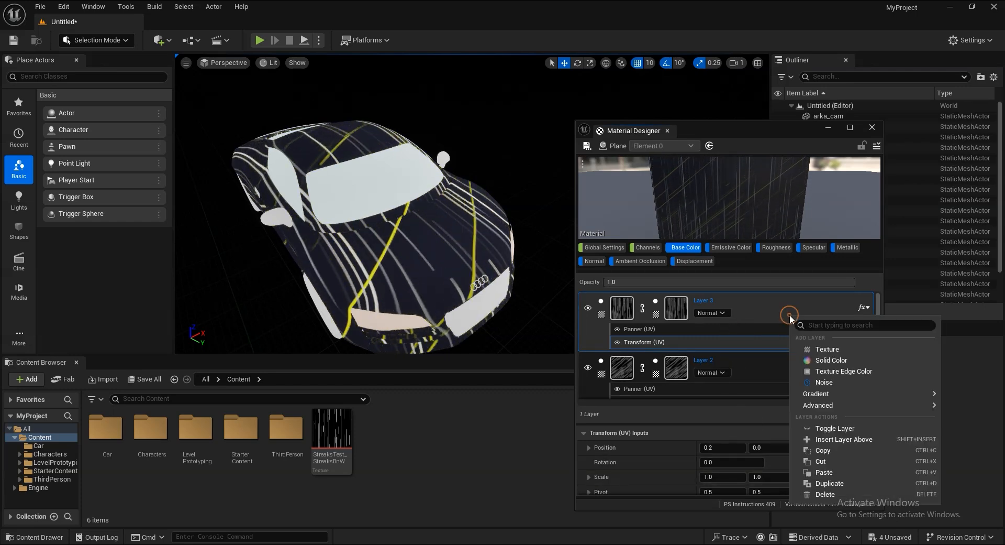
click(759, 311)
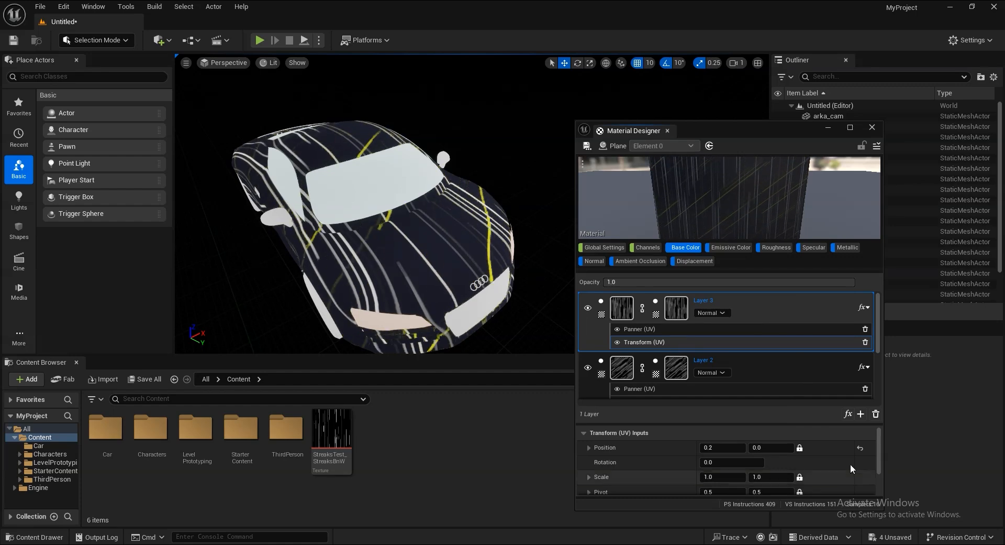
click(848, 413)
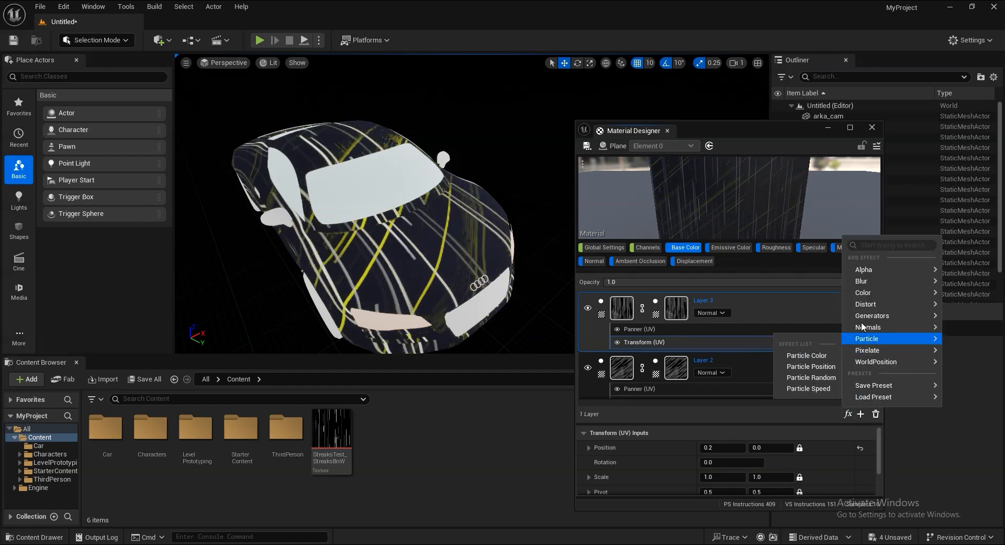
mouse_move(869, 294)
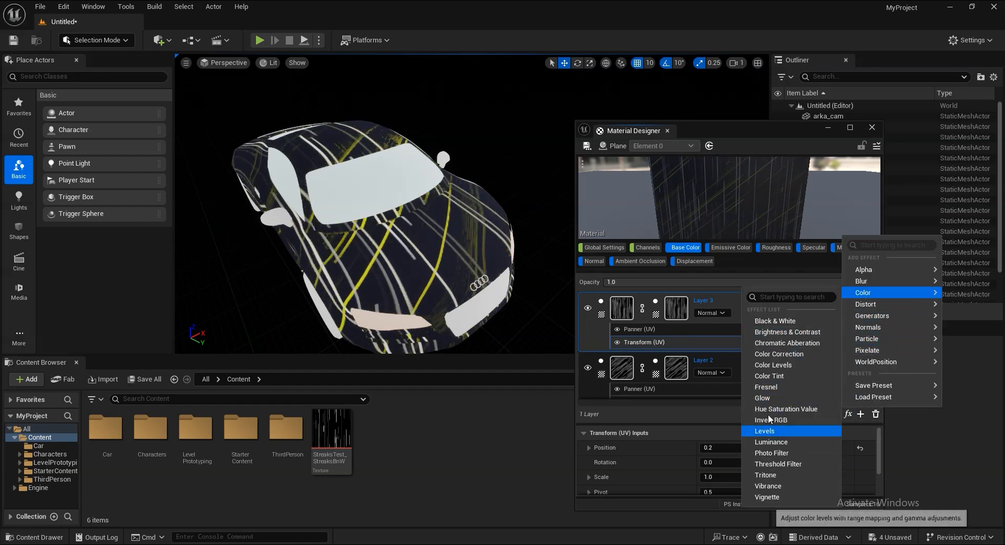
click(773, 375)
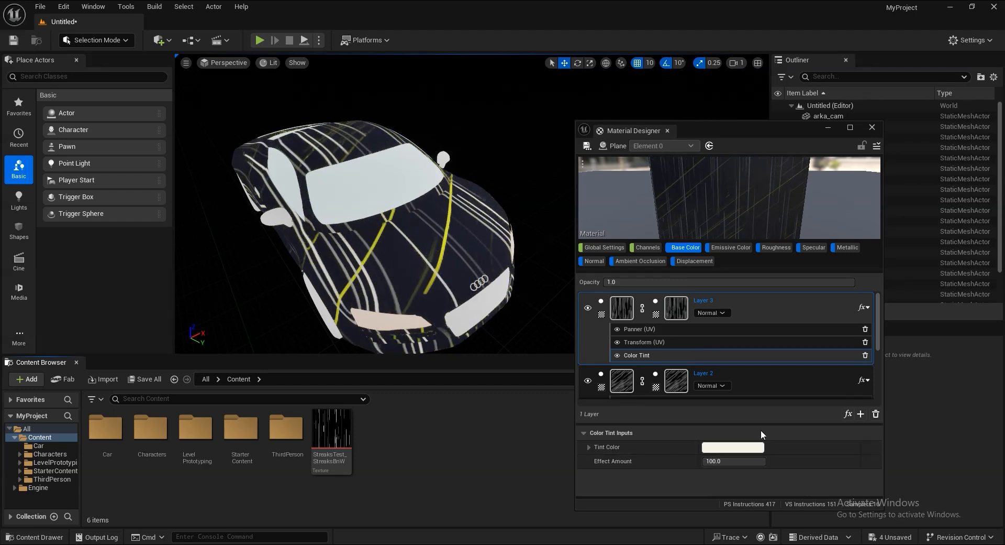
click(731, 448)
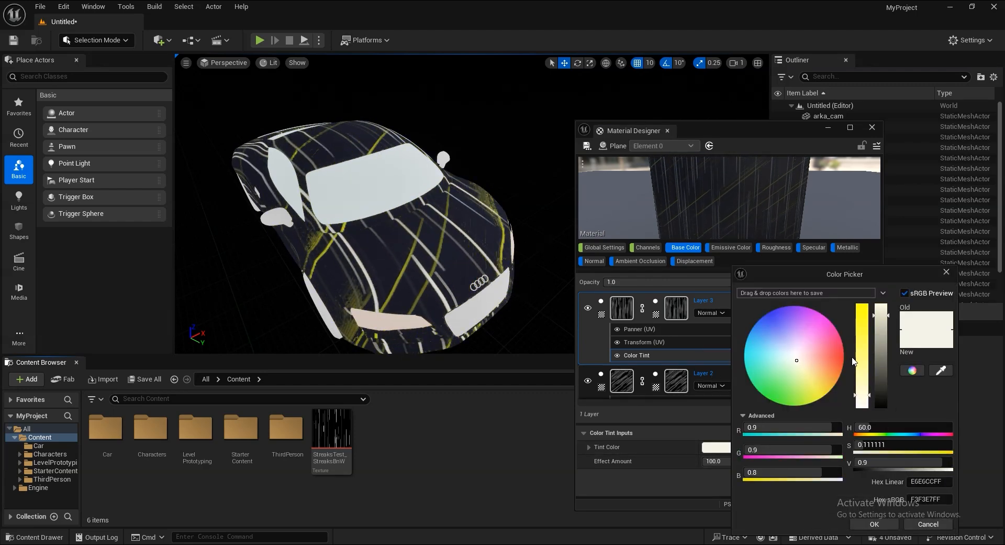
drag(823, 358, 840, 314)
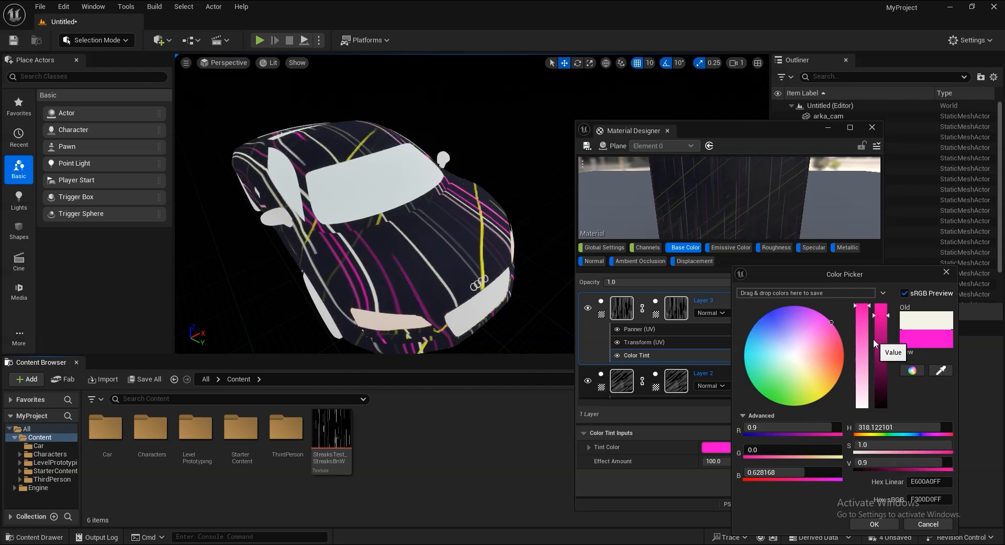
mouse_move(831, 322)
mouse_down()
mouse_move(846, 363)
mouse_move(858, 365)
mouse_move(813, 389)
mouse_move(835, 326)
mouse_up()
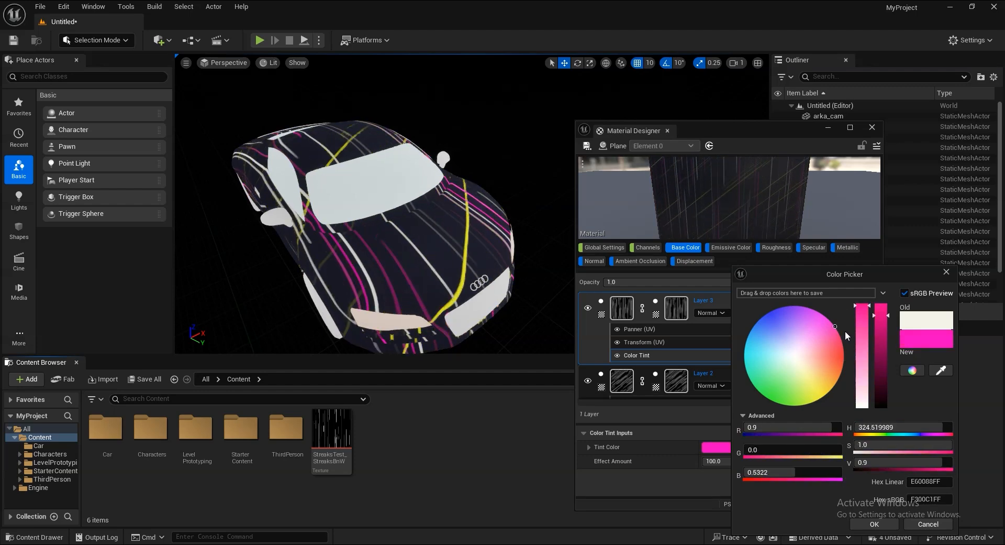
mouse_move(833, 357)
mouse_down()
mouse_move(799, 322)
mouse_move(770, 330)
mouse_move(840, 322)
mouse_up()
click(878, 524)
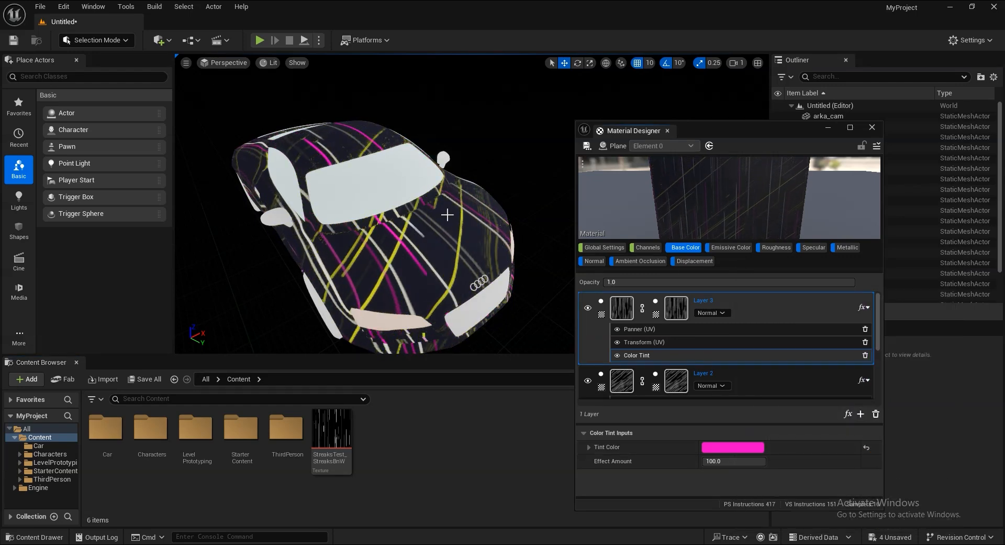
Add a Swirl (UV) distortion effect to Layer 1 of the Base Color channel.
alt+drag(423, 294, 473, 251)
alt+drag(377, 220, 411, 241)
scroll(488, 277, down, 4)
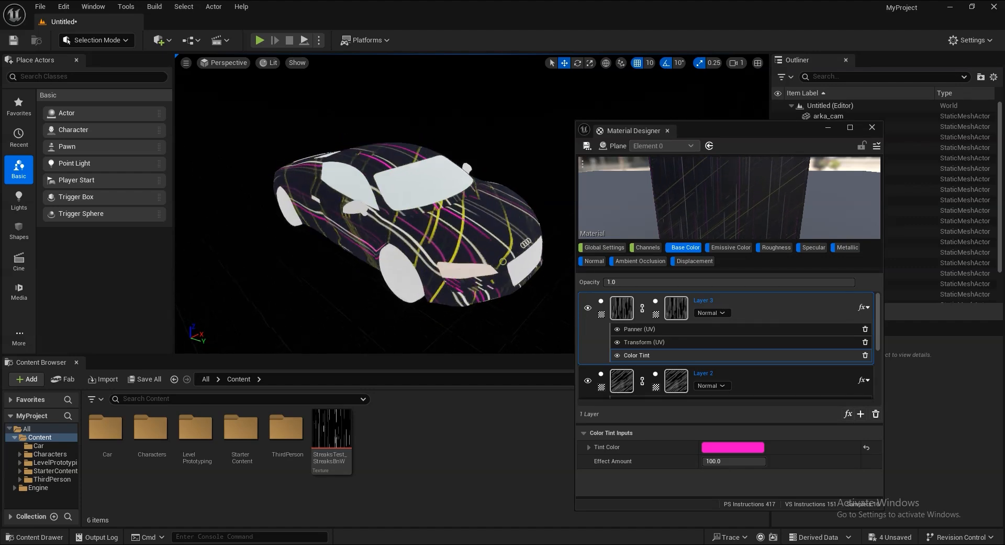
alt+drag(398, 225, 366, 249)
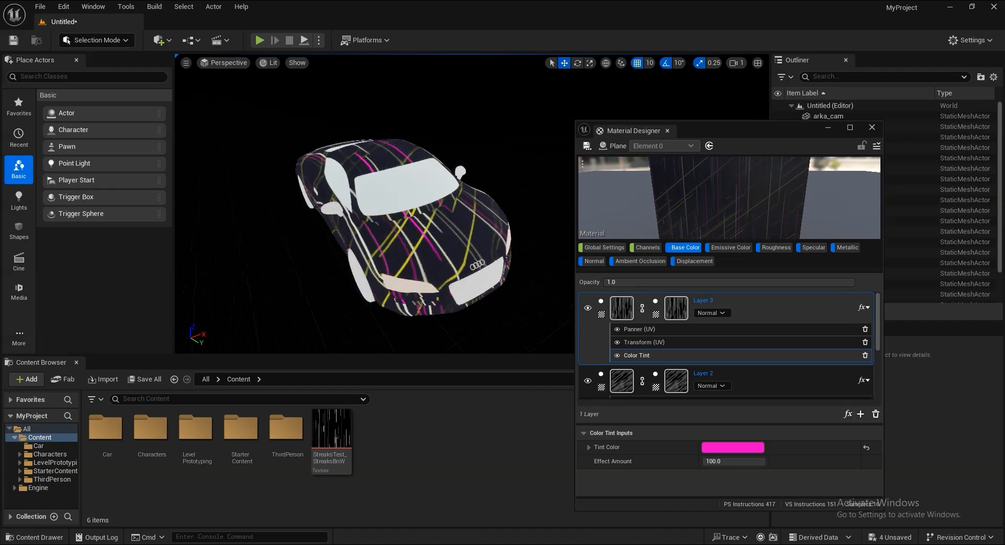
drag(705, 130, 724, 127)
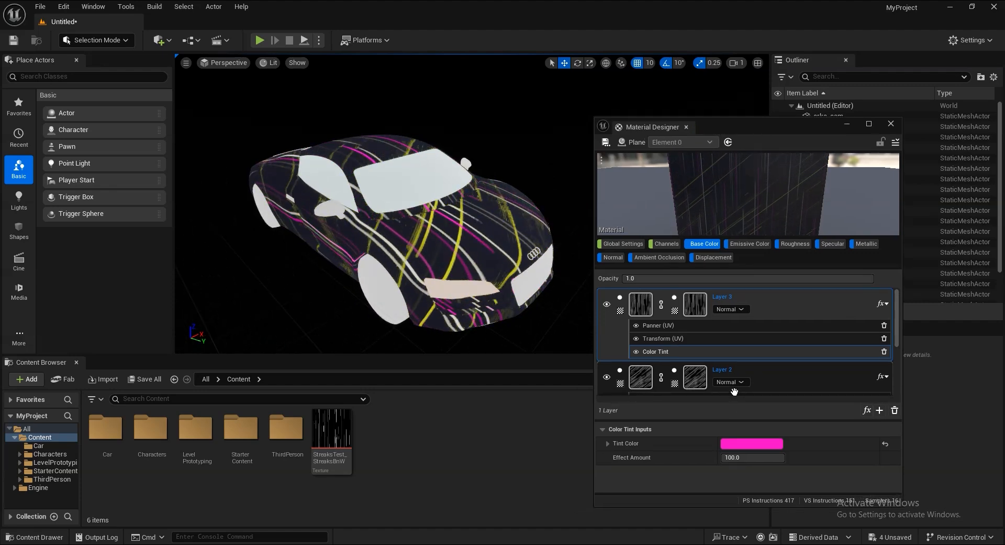
drag(896, 337, 905, 392)
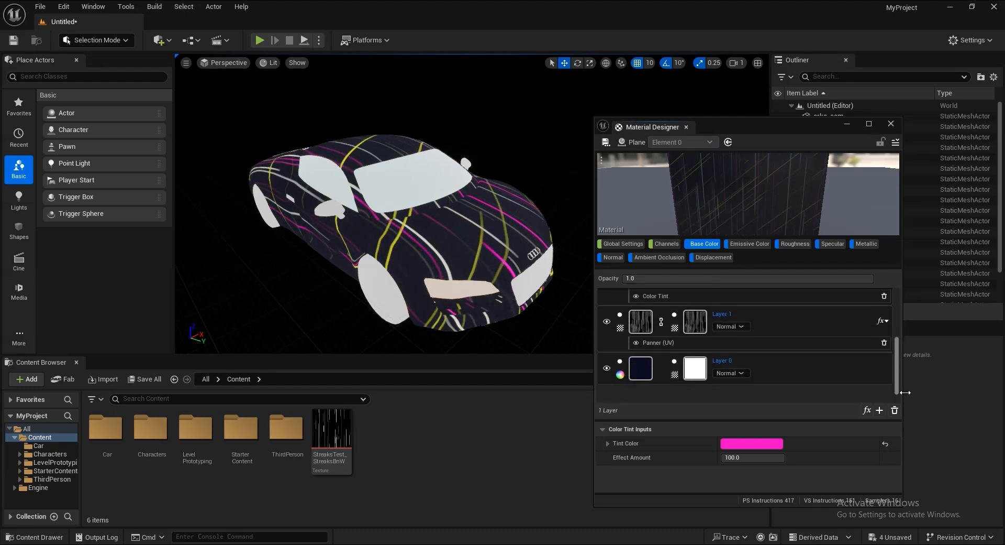
click(778, 319)
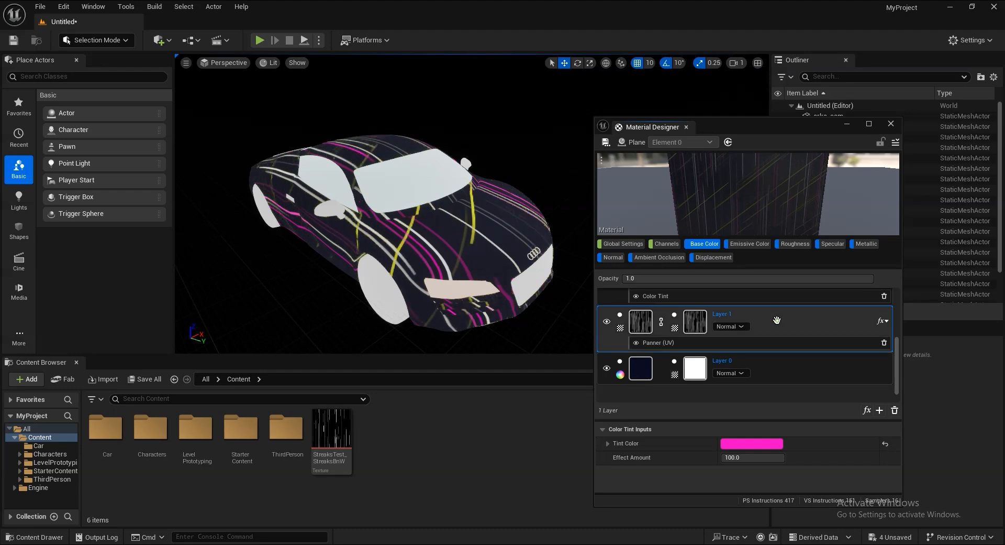
click(867, 410)
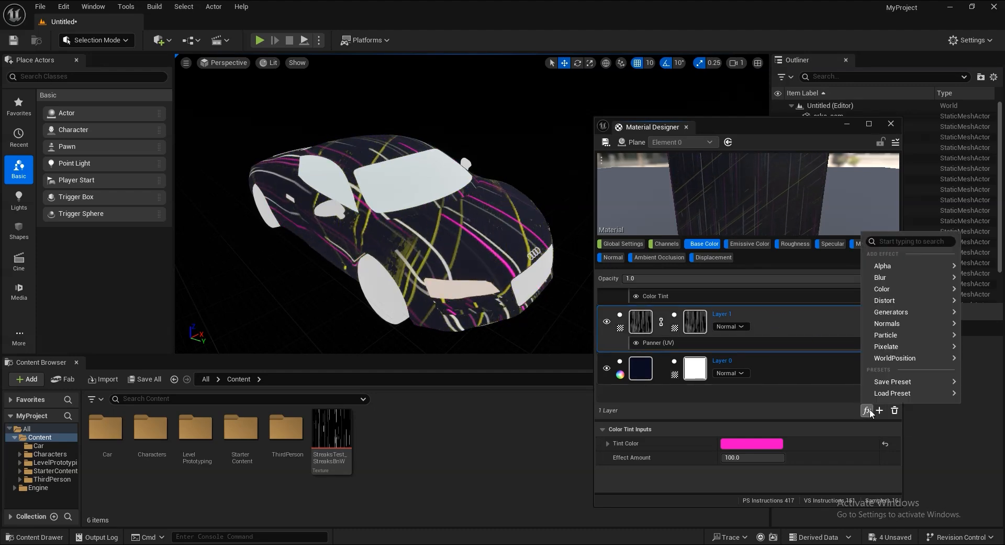
mouse_move(893, 350)
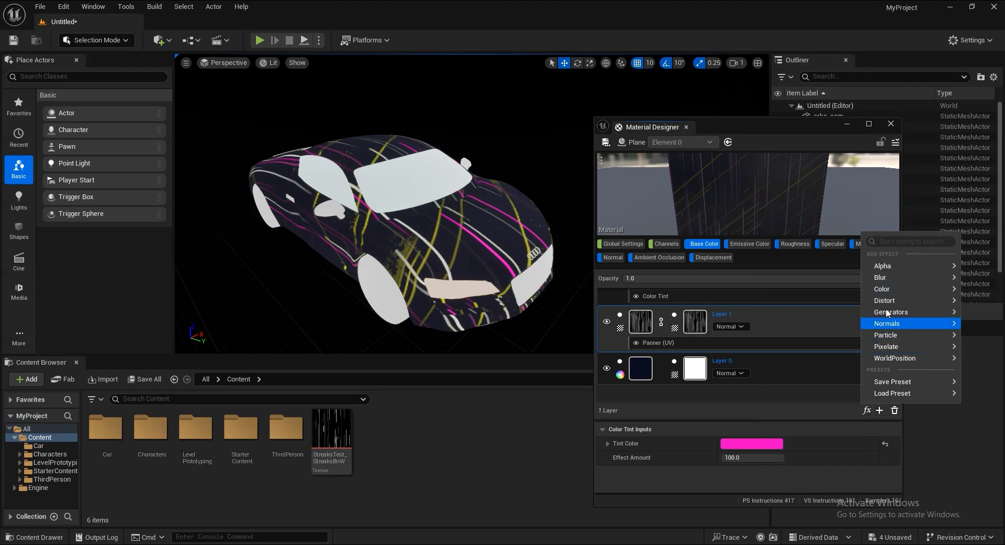
mouse_move(886, 303)
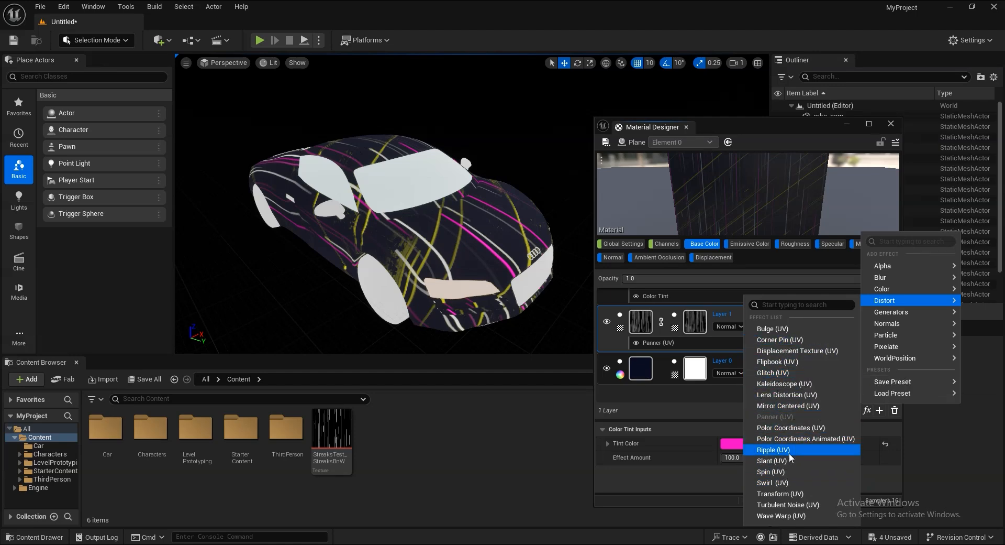
click(780, 482)
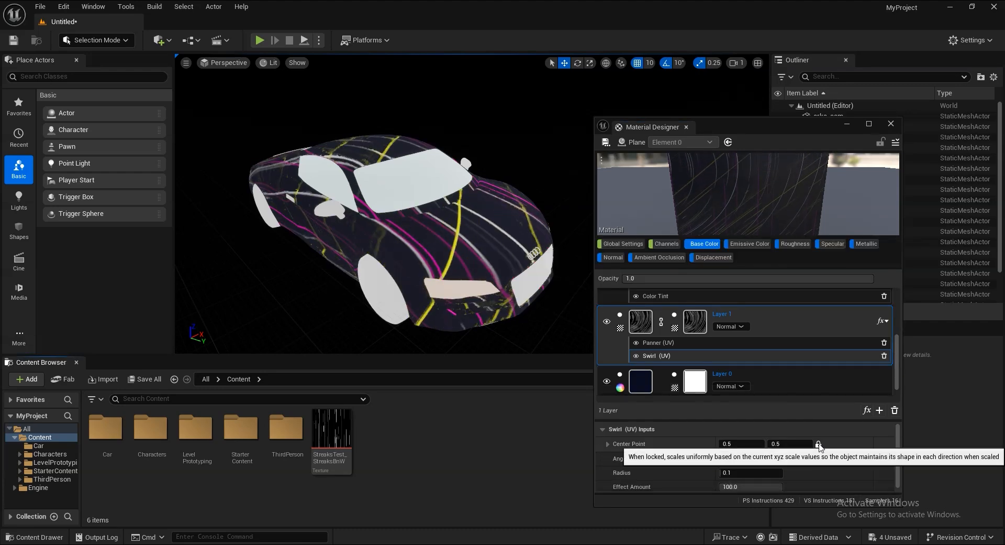
Set the angle of Layer 1's Swirl (UV) effect to about 2.35.
alt+drag(492, 294, 491, 331)
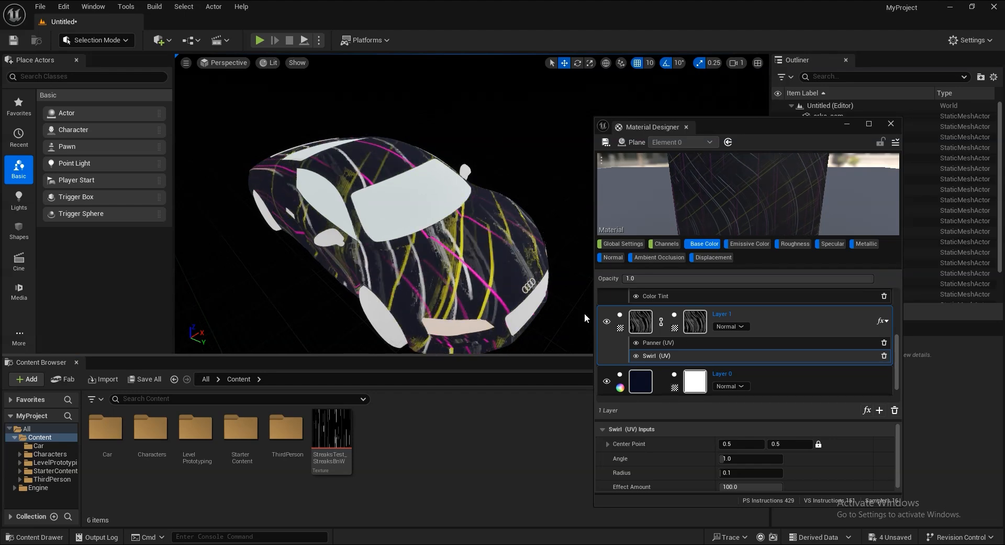
alt+drag(553, 331, 553, 303)
scroll(554, 305, up, 3)
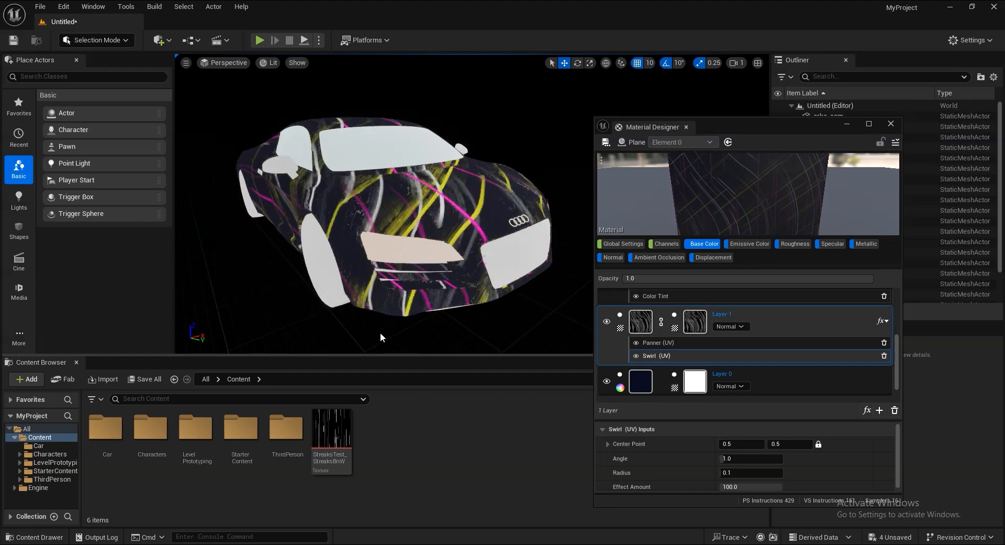
scroll(380, 332, up, 2)
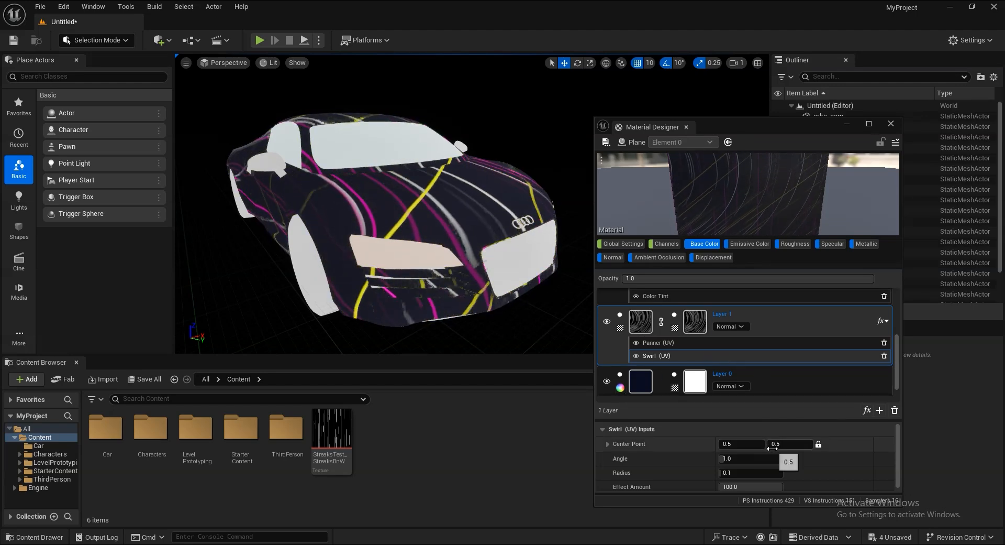
mouse_move(729, 459)
mouse_down()
mouse_move(747, 459)
mouse_move(733, 459)
mouse_up()
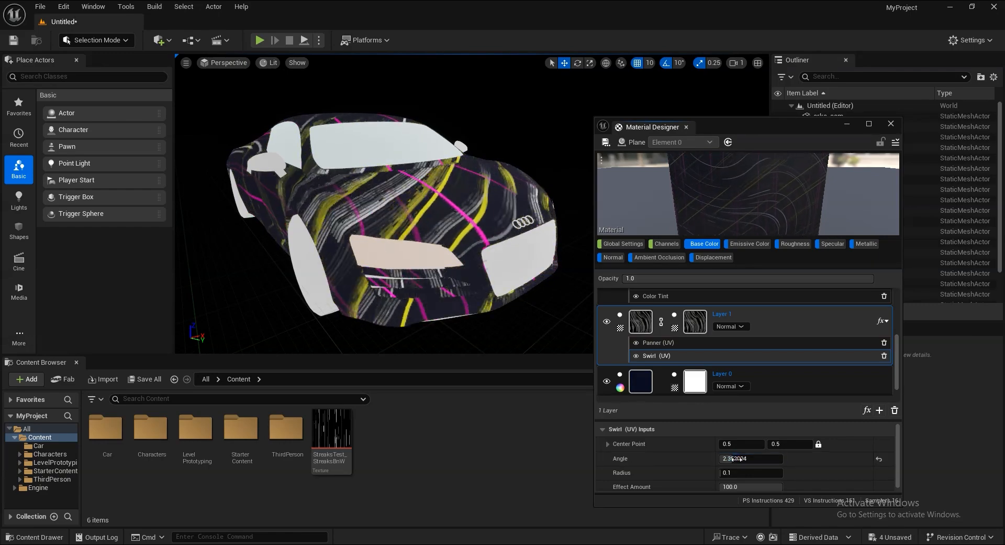
Enlarge the viewport by shrinking the Content Browser, and move the Material Designer window clear of the car.
middle_drag(450, 246, 476, 255)
right_drag(472, 262, 398, 293)
drag(292, 356, 292, 421)
drag(680, 126, 745, 119)
alt+drag(475, 373, 442, 362)
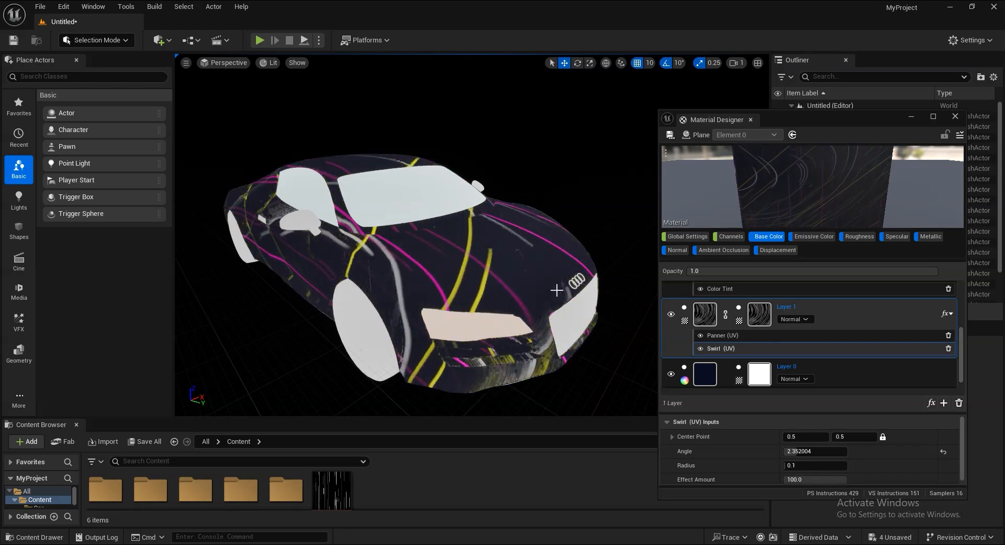
drag(779, 117, 757, 129)
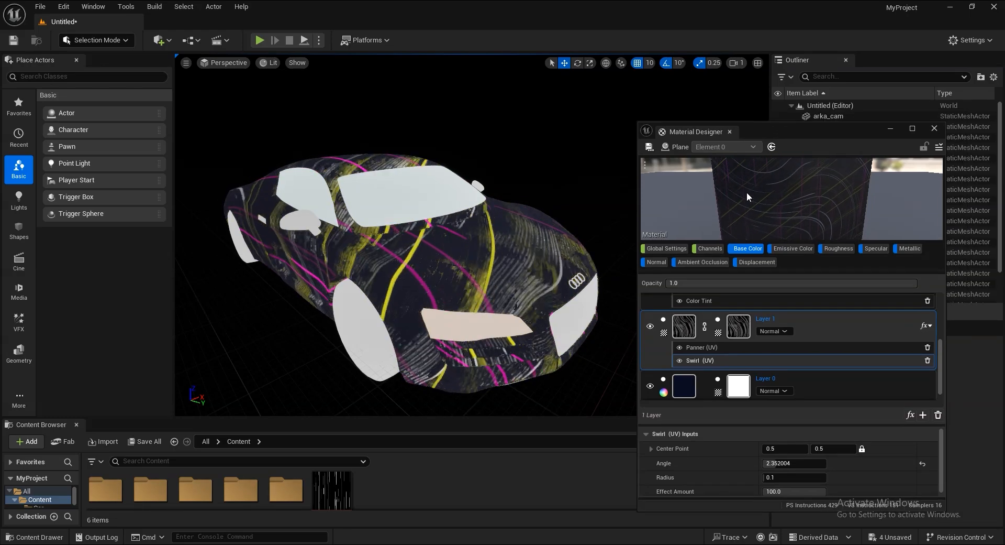
Assign the StreaksTest_StreaksBnW texture to Layer 0 of the Emissive Color channel.
click(784, 249)
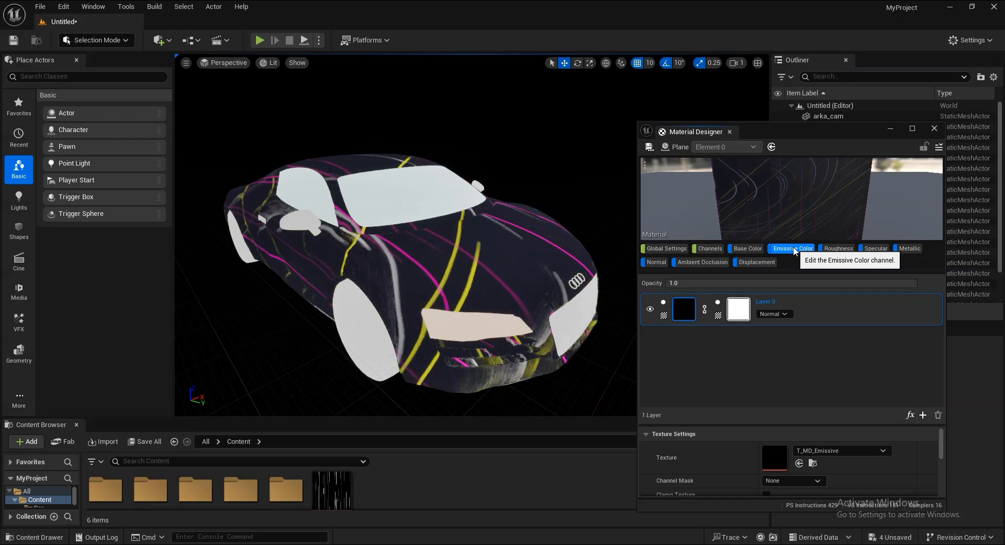
mouse_move(685, 311)
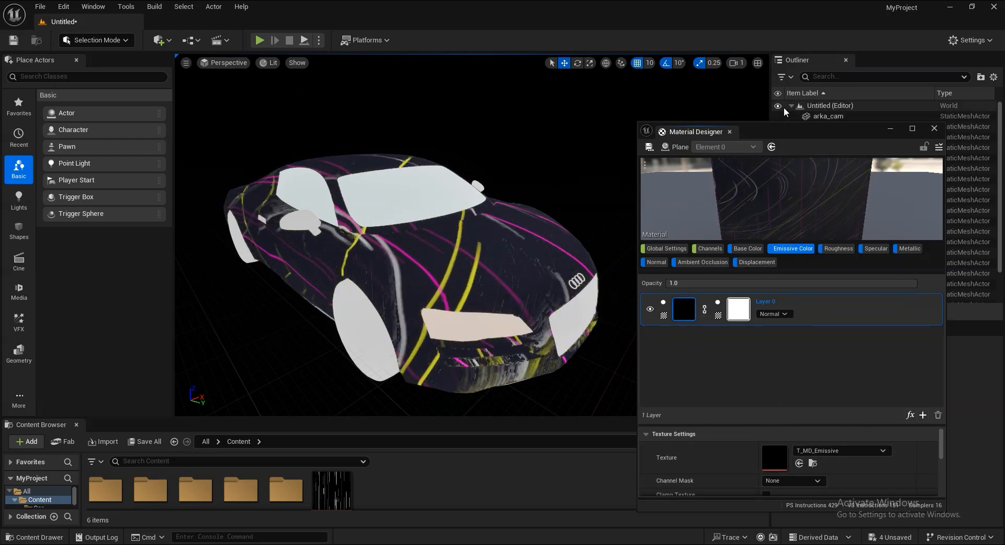
drag(774, 130, 739, 109)
scroll(698, 417, down, 2)
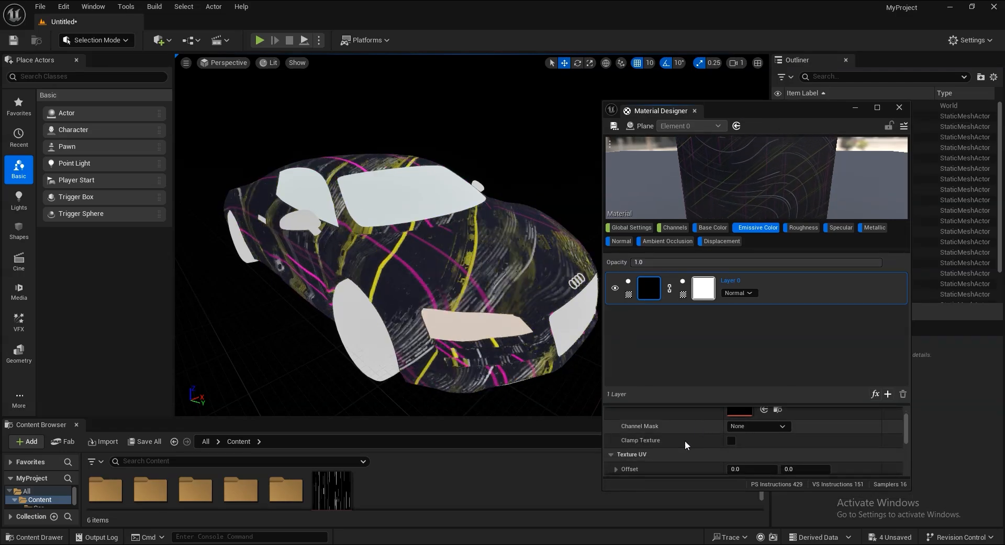
scroll(686, 440, up, 3)
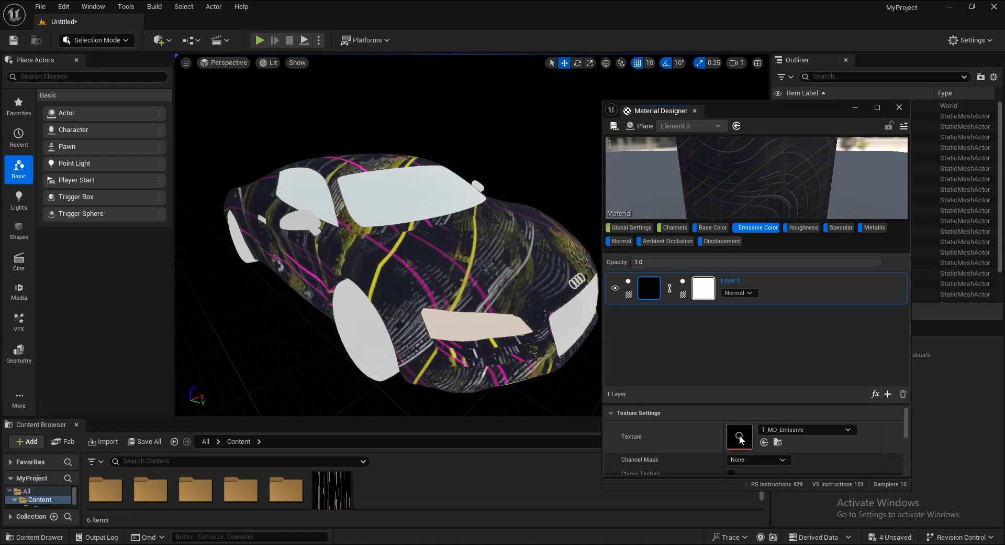
click(790, 429)
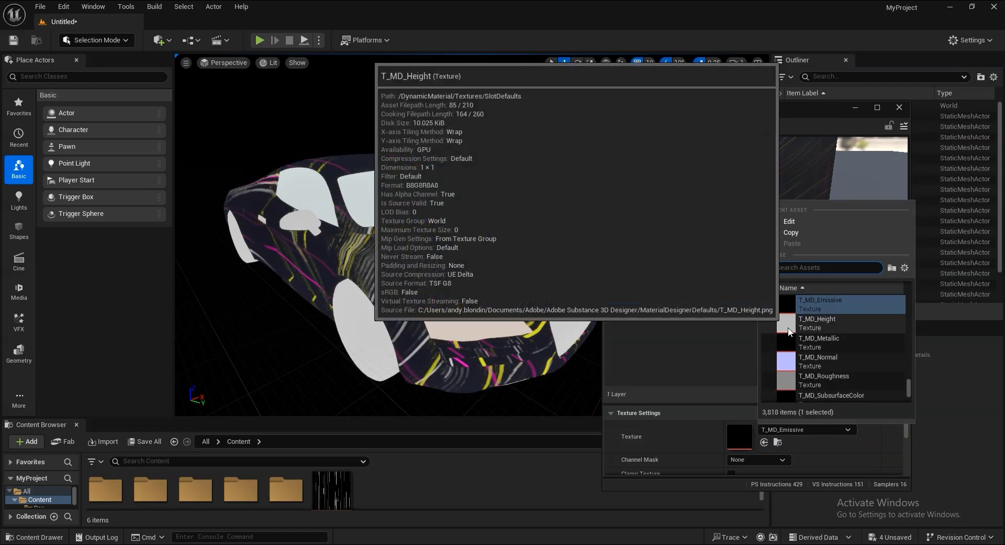
text(stre)
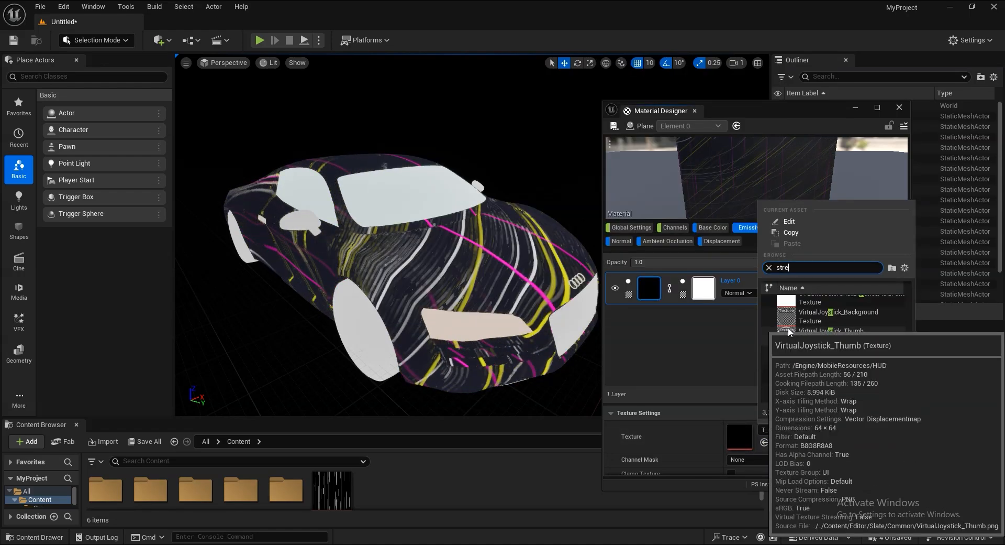
click(811, 305)
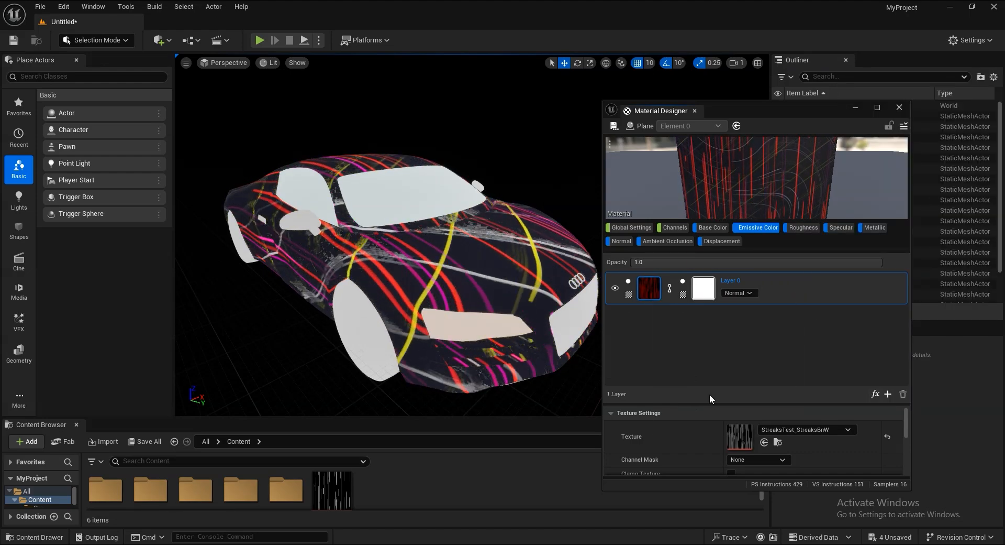
Examine the texture settings, Texture UV values and UV visualizer of the Emissive Color channel's Layer 0.
scroll(709, 429, down, 2)
scroll(707, 445, down, 1)
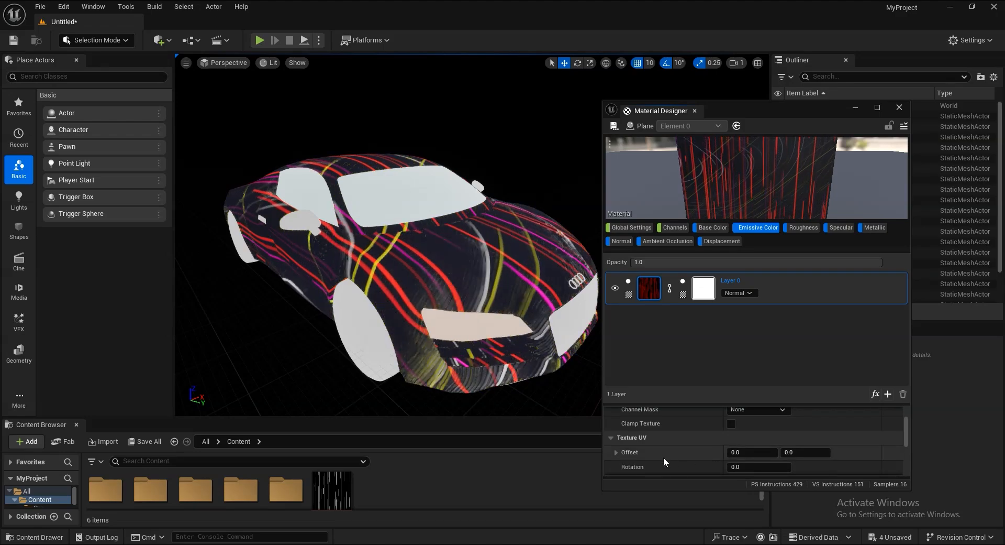
scroll(701, 458, down, 2)
scroll(702, 455, down, 1)
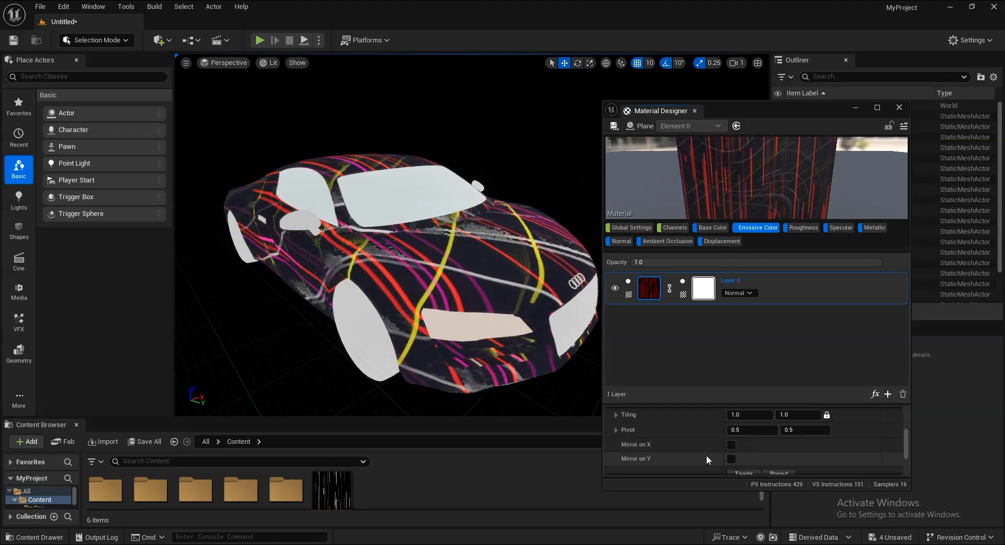
scroll(707, 454, up, 5)
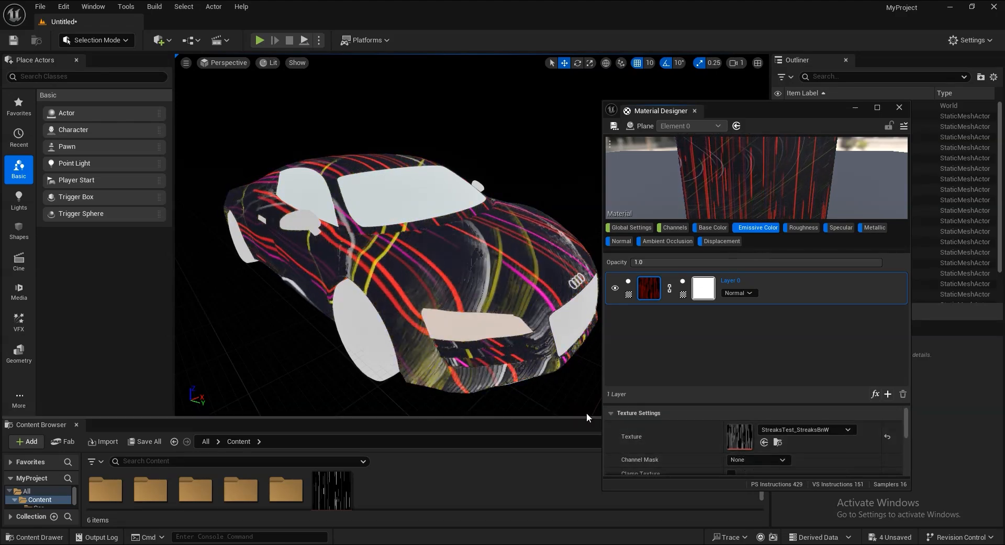
scroll(754, 434, down, 2)
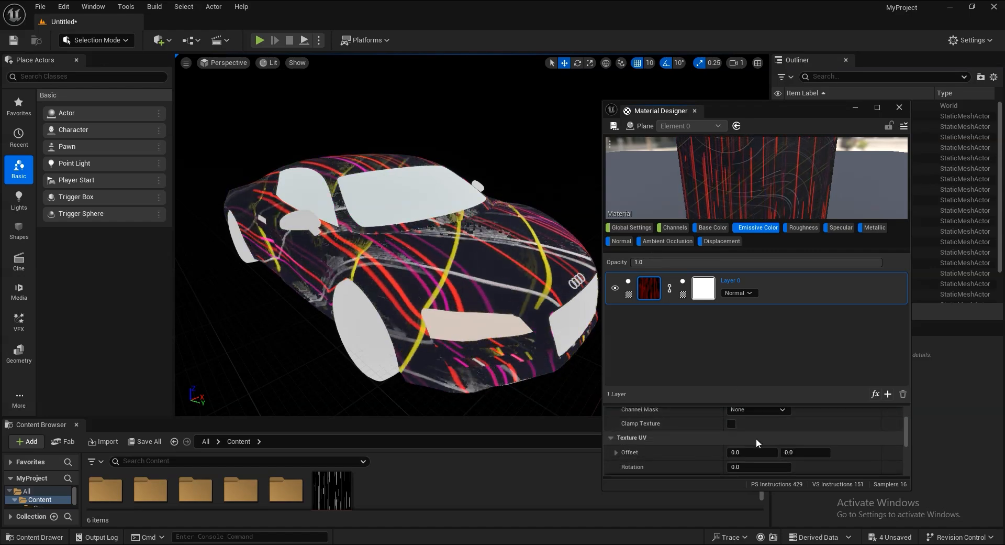
scroll(715, 435, down, 1)
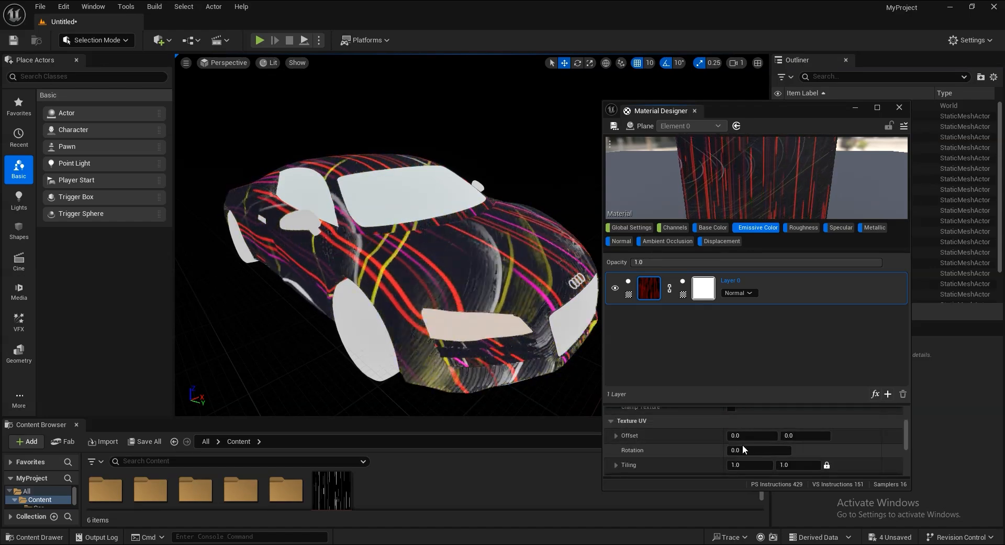
scroll(746, 445, up, 2)
scroll(746, 445, up, 2)
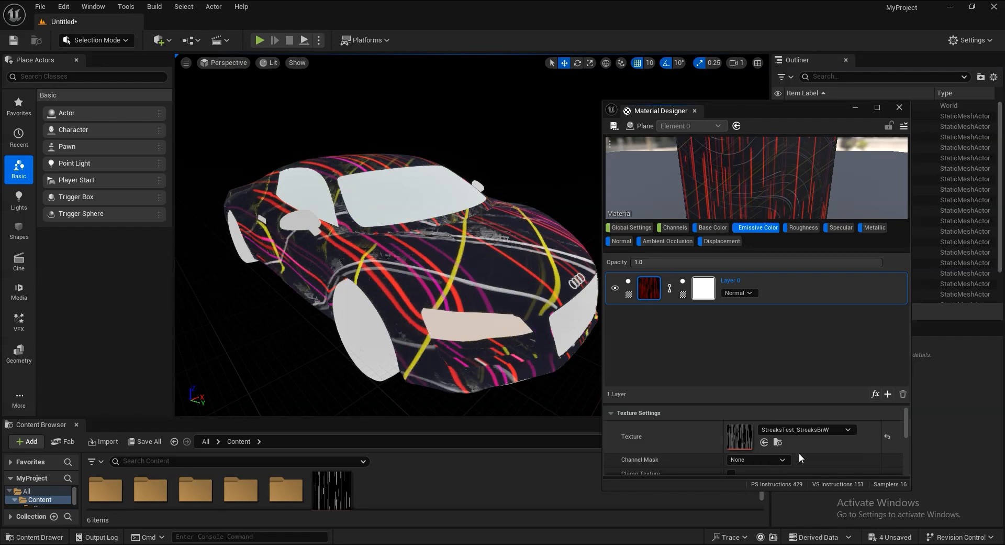
scroll(686, 425, down, 3)
scroll(688, 425, down, 5)
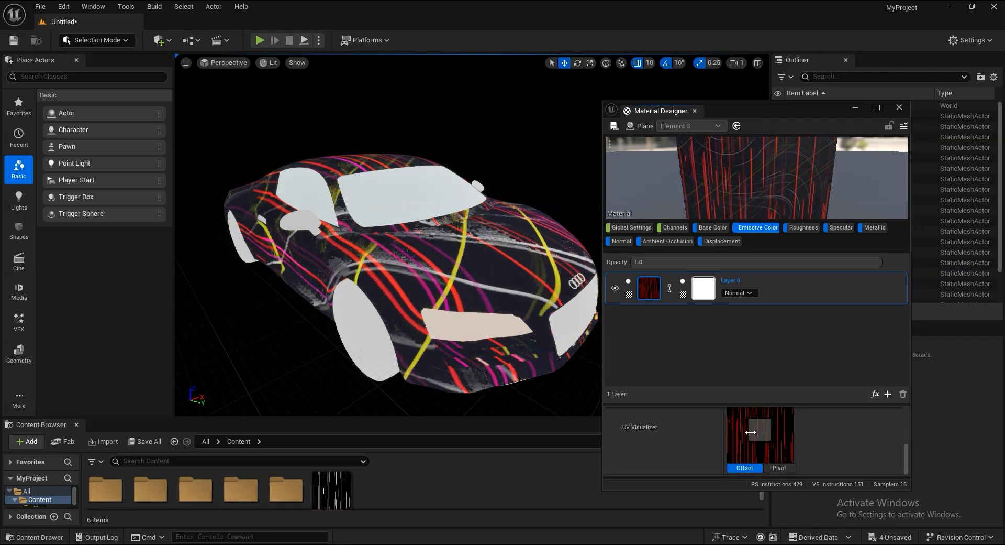
scroll(750, 432, up, 3)
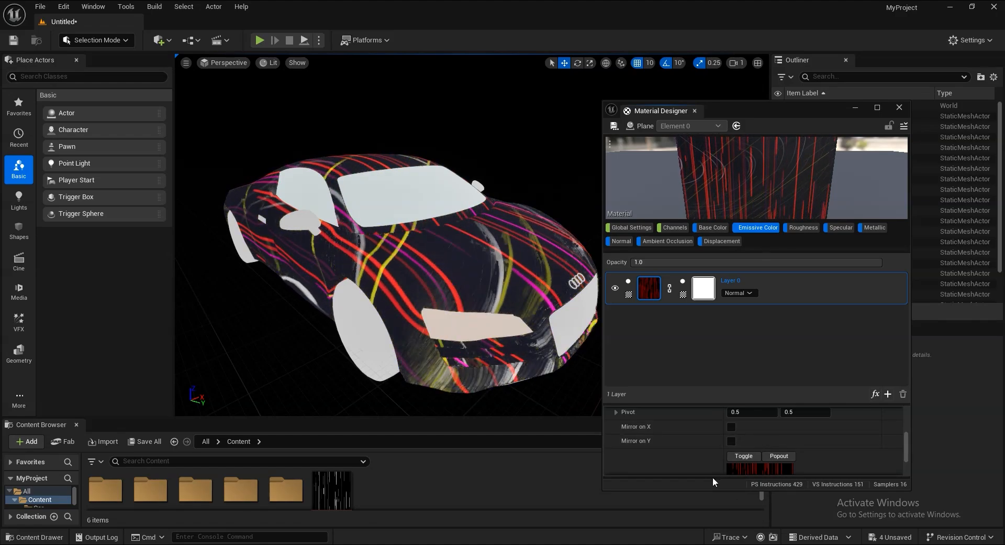
Make the Material Designer window taller and review the emissive layer's texture and UV settings in it.
drag(696, 491, 696, 543)
scroll(686, 465, up, 3)
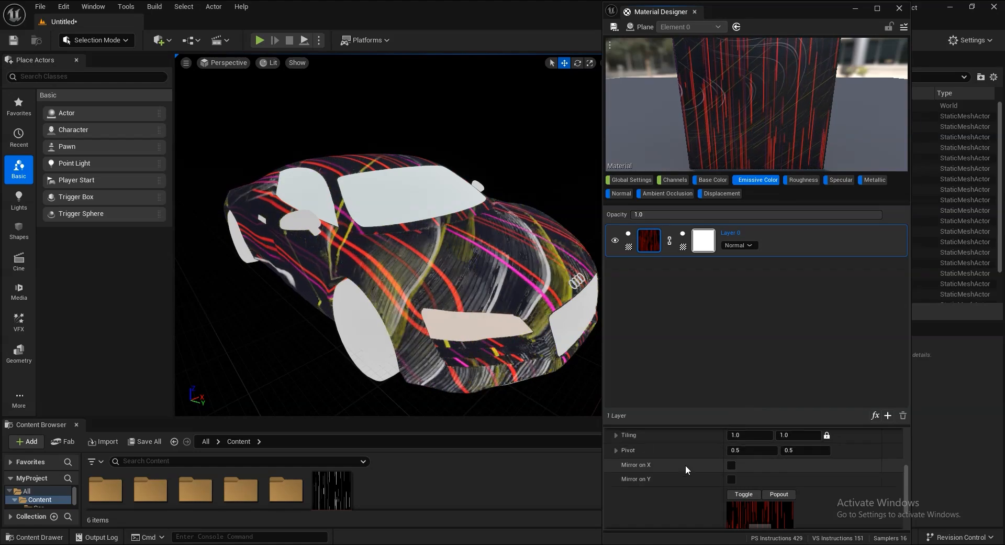
scroll(685, 470, up, 3)
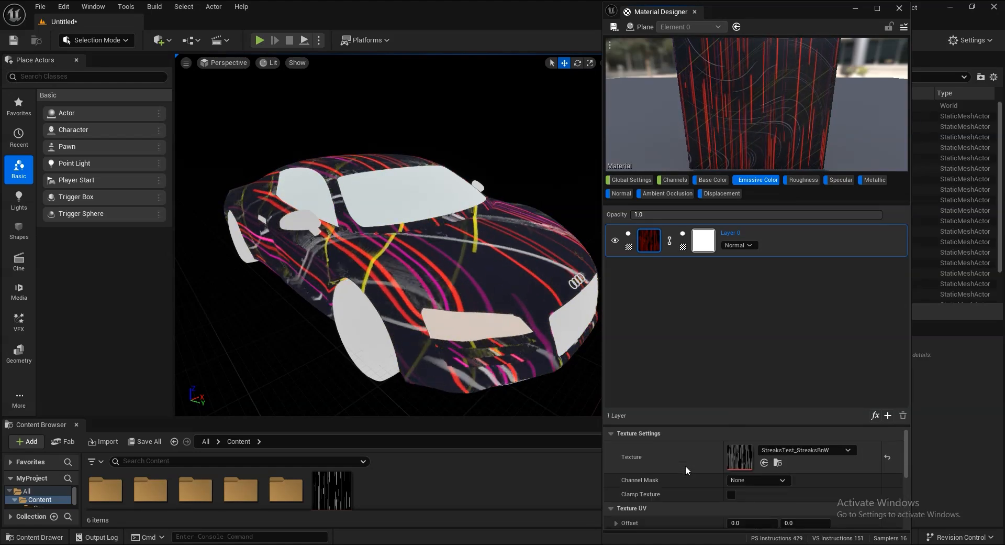
scroll(673, 474, up, 1)
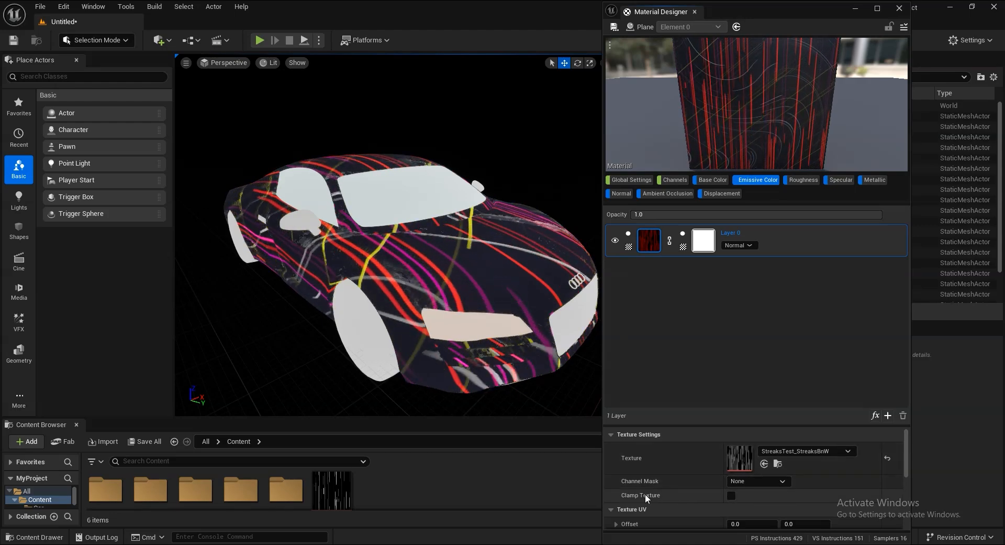
scroll(639, 499, down, 3)
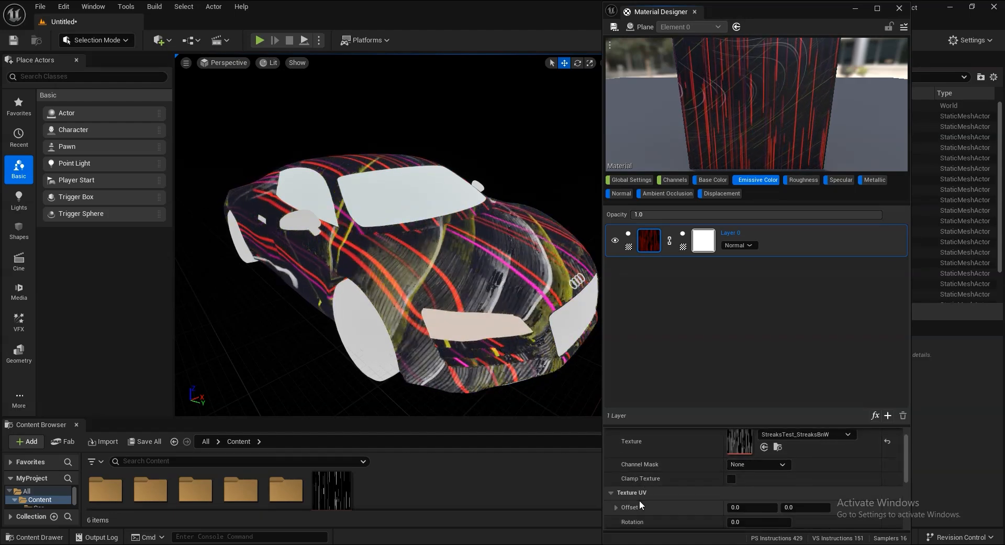
scroll(718, 498, down, 2)
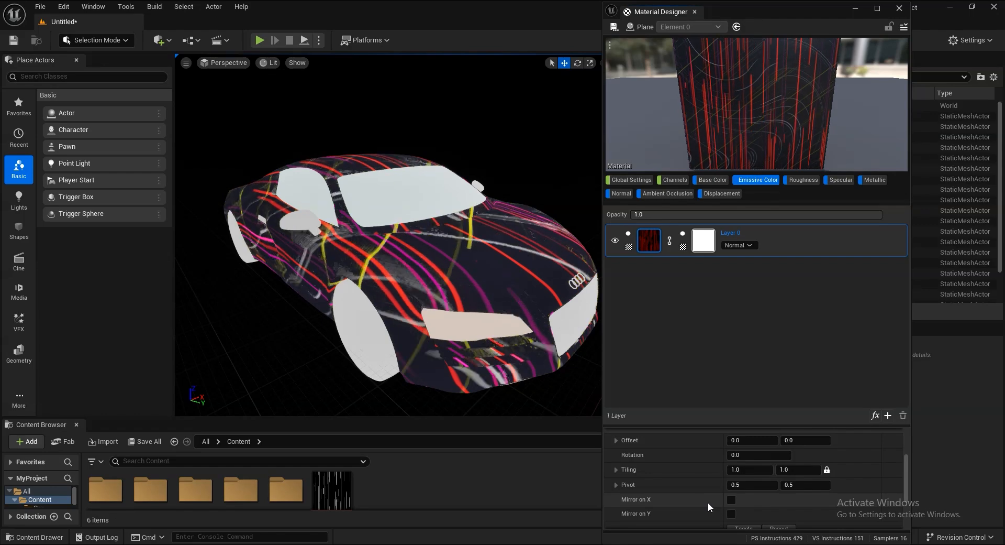
Add a Glow color effect to Layer 0 of the Emissive Color channel, set its Glow Amount to 5, and inspect the car's streaks.
scroll(759, 502, down, 5)
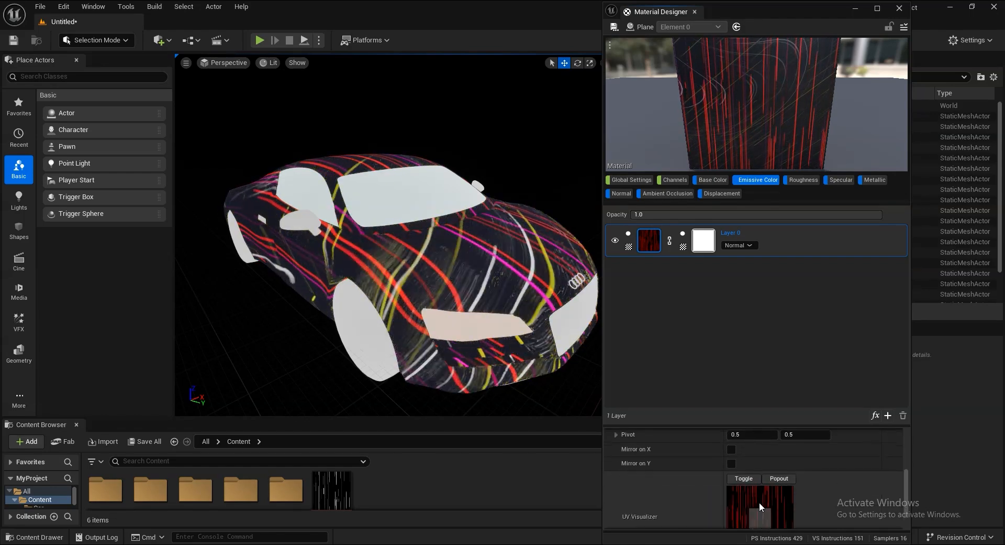
scroll(803, 510, up, 4)
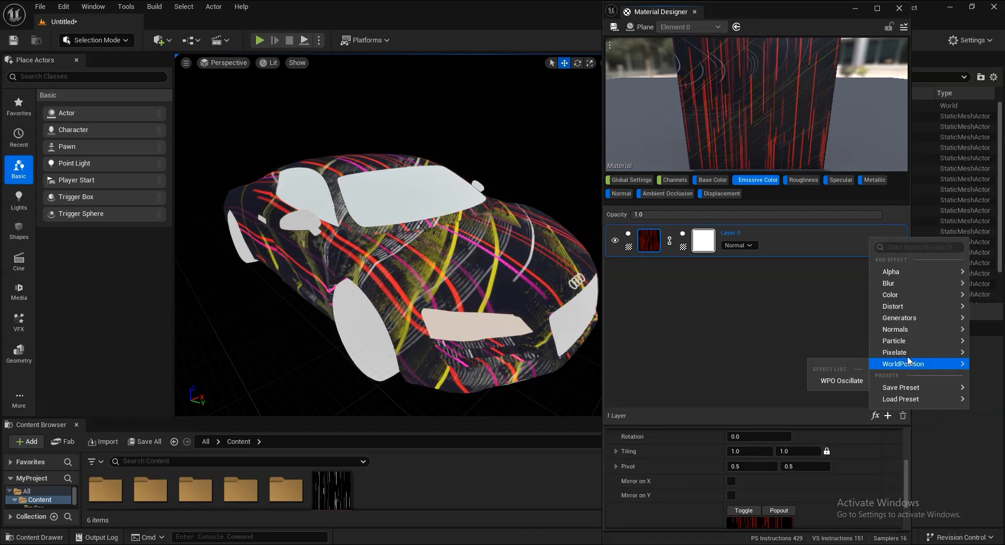
mouse_move(897, 285)
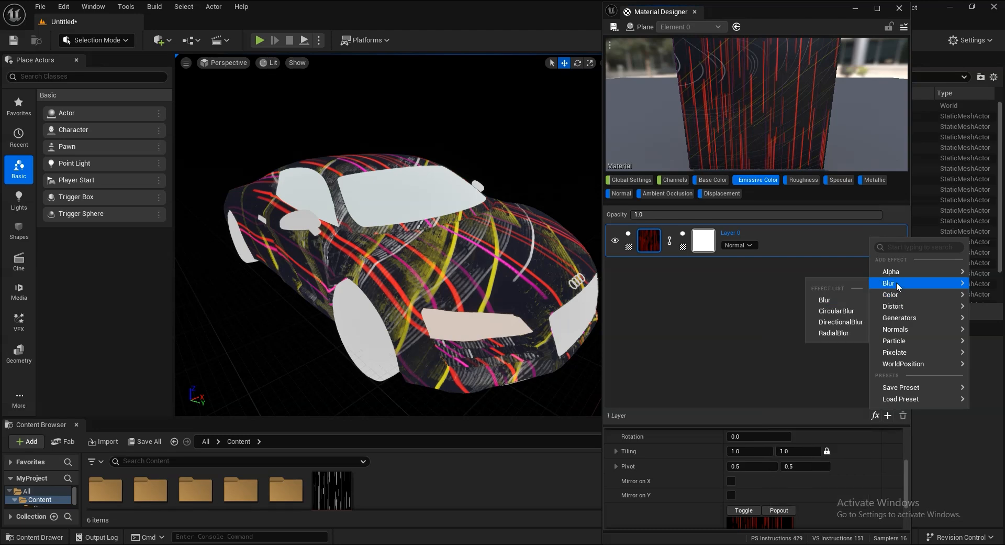
mouse_move(899, 307)
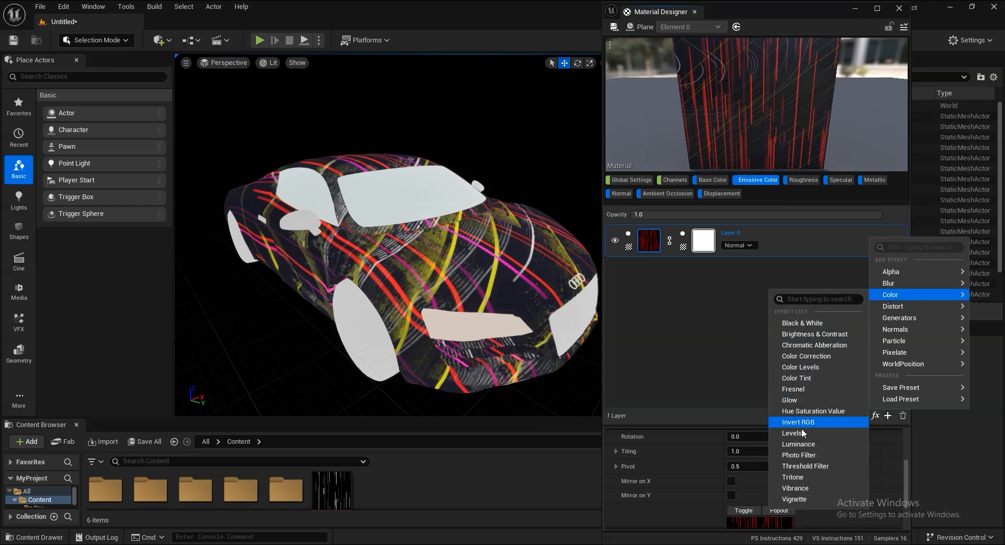
click(789, 399)
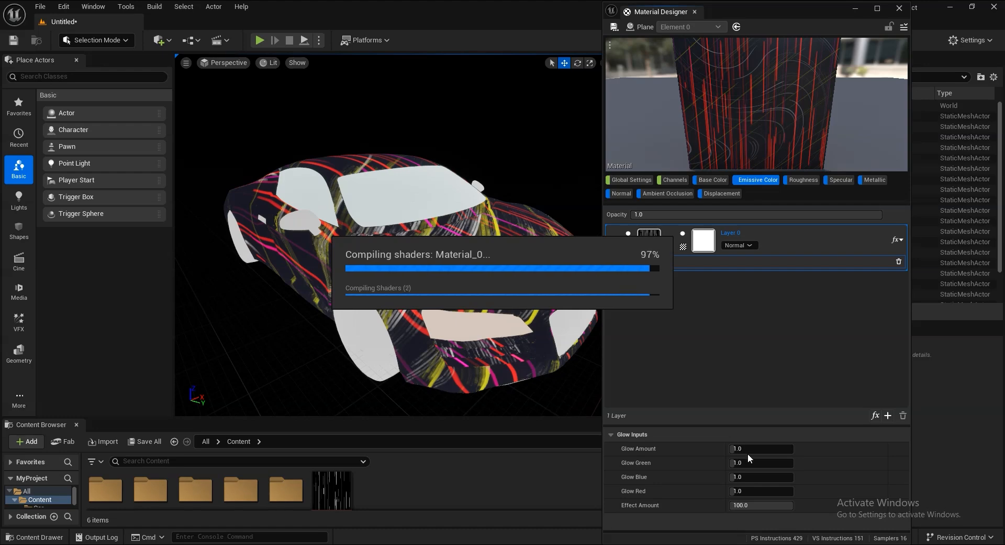
click(765, 448)
text(5)
key(Return)
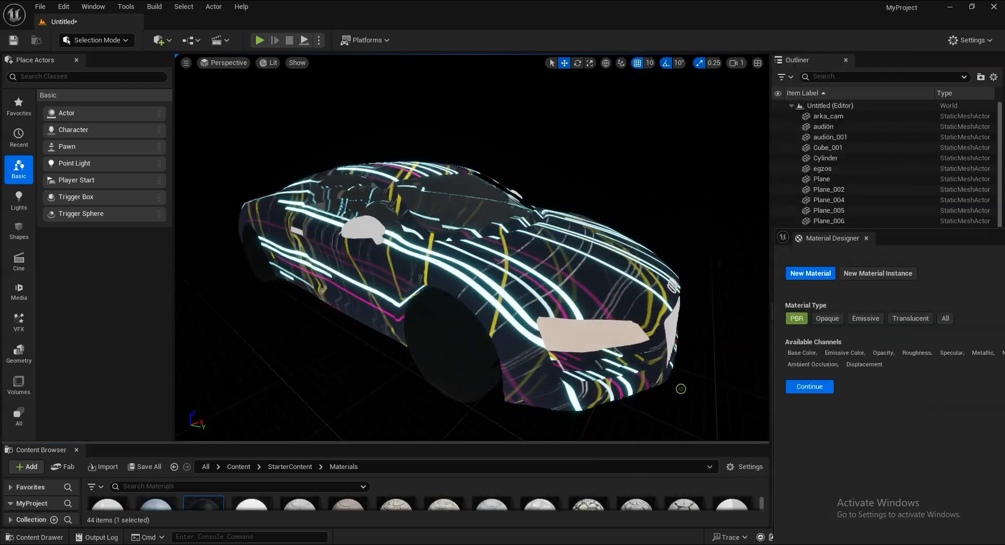
alt+drag(681, 388, 628, 392)
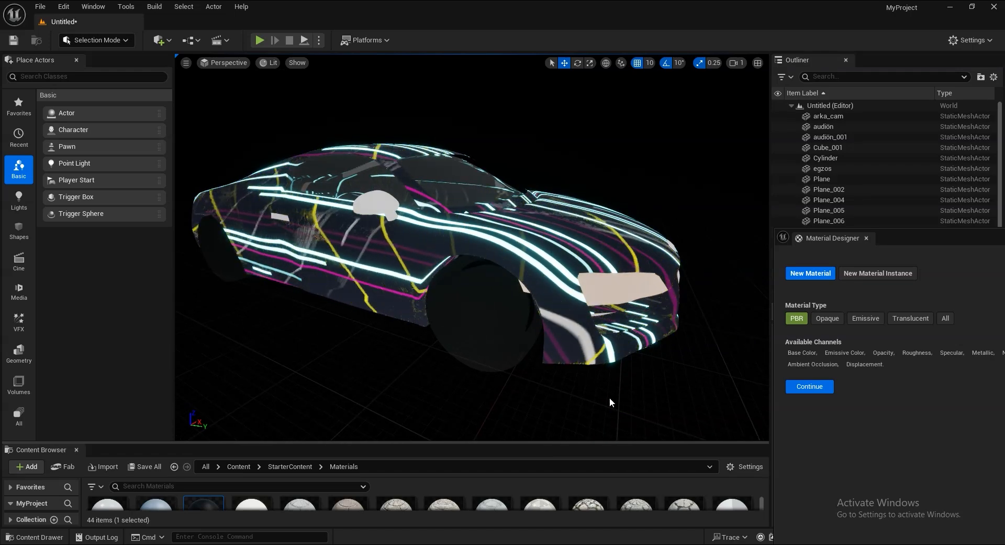